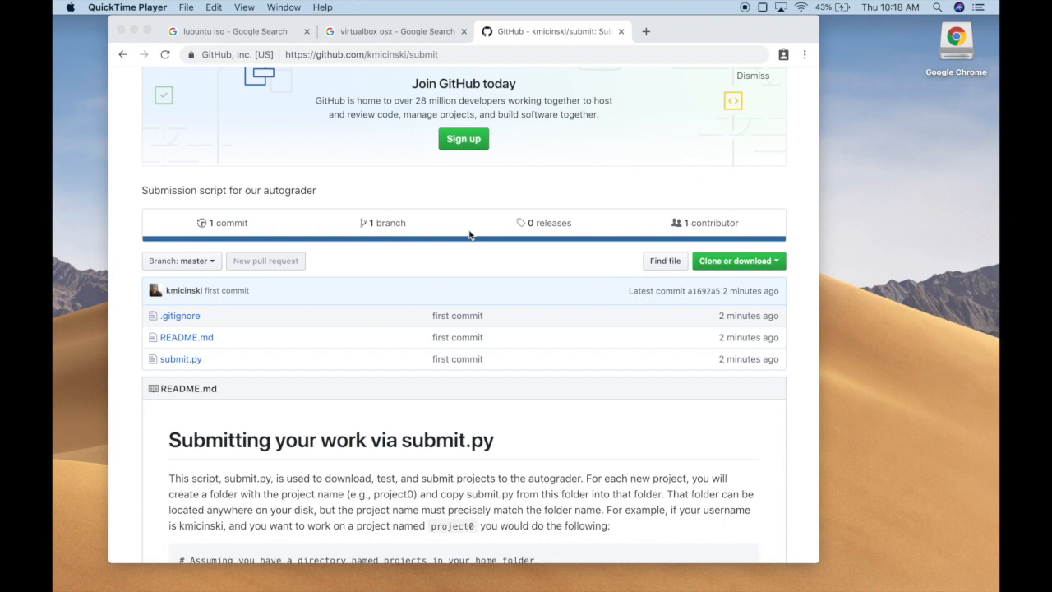
{"action": "scroll", "coordinate": [469, 235], "scroll_direction": "up", "scroll_amount": 3}
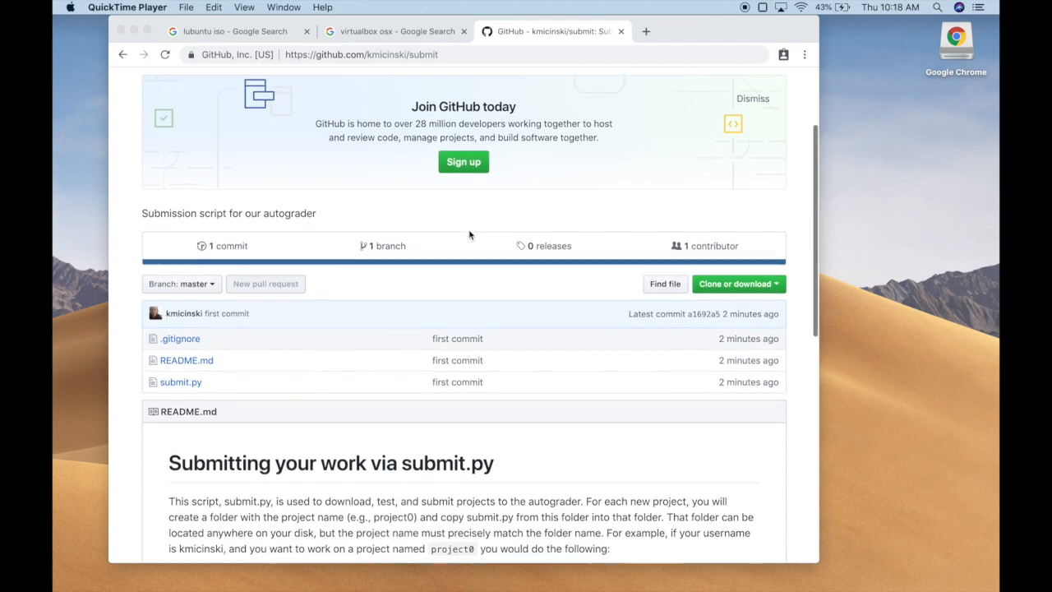
{"action": "scroll", "coordinate": [502, 287], "scroll_direction": "up", "scroll_amount": 3}
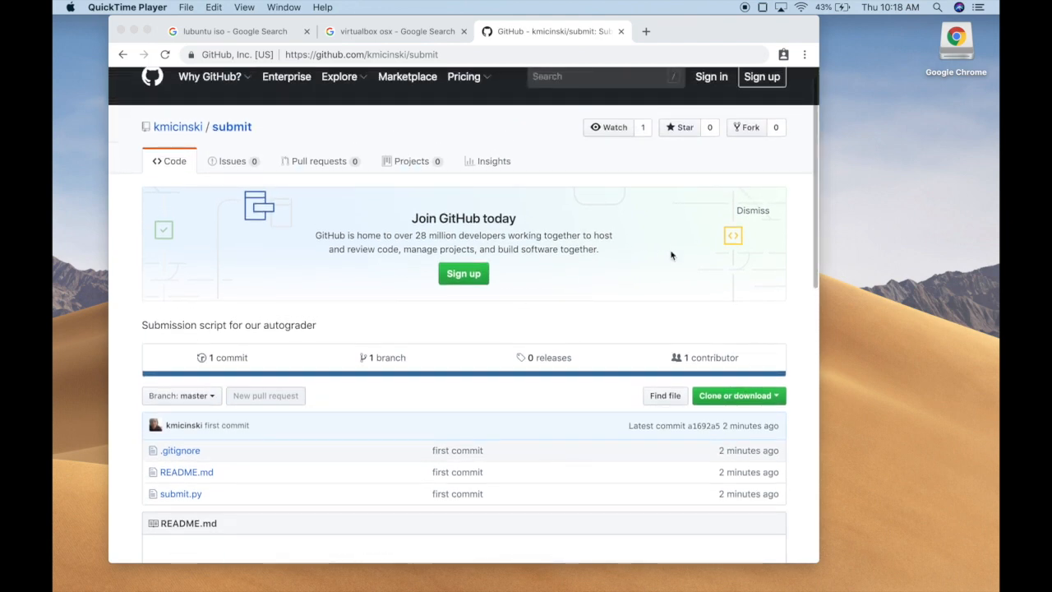
{"action": "scroll", "coordinate": [670, 256], "scroll_direction": "up", "scroll_amount": 1}
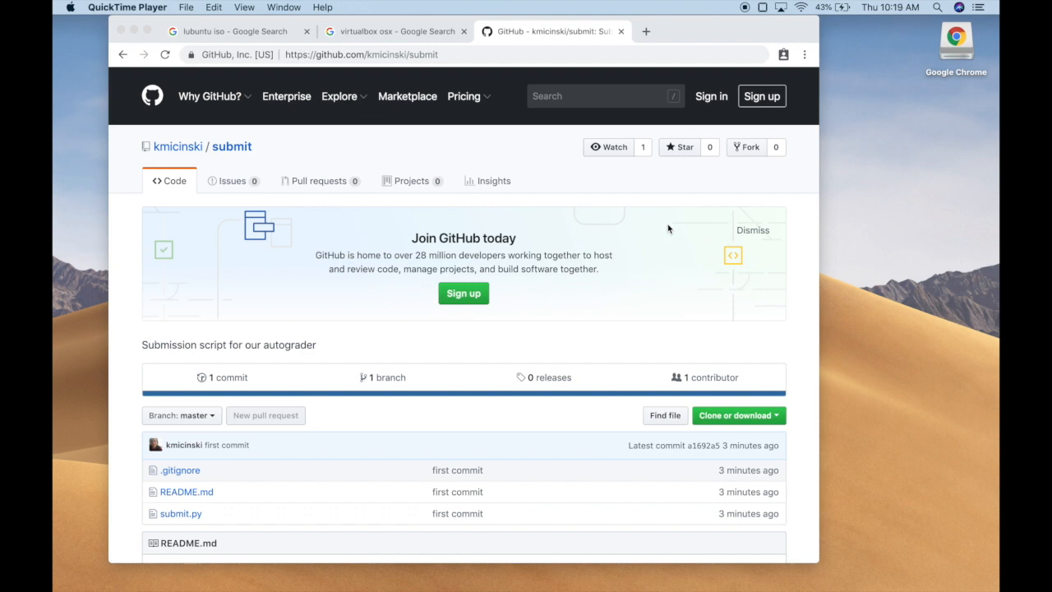
Step: Open the Oracle VirtualBox Downloads page from the 'virtualbox osx' search results
{"action": "left_click", "coordinate": [662, 229]}
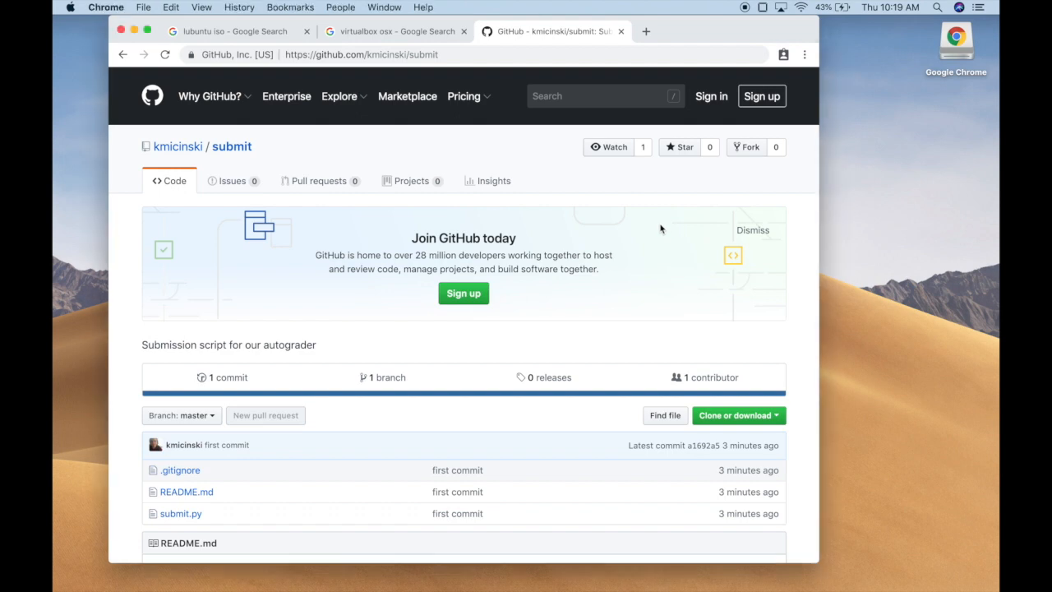
{"action": "key", "text": "ctrl+shift+Tab"}
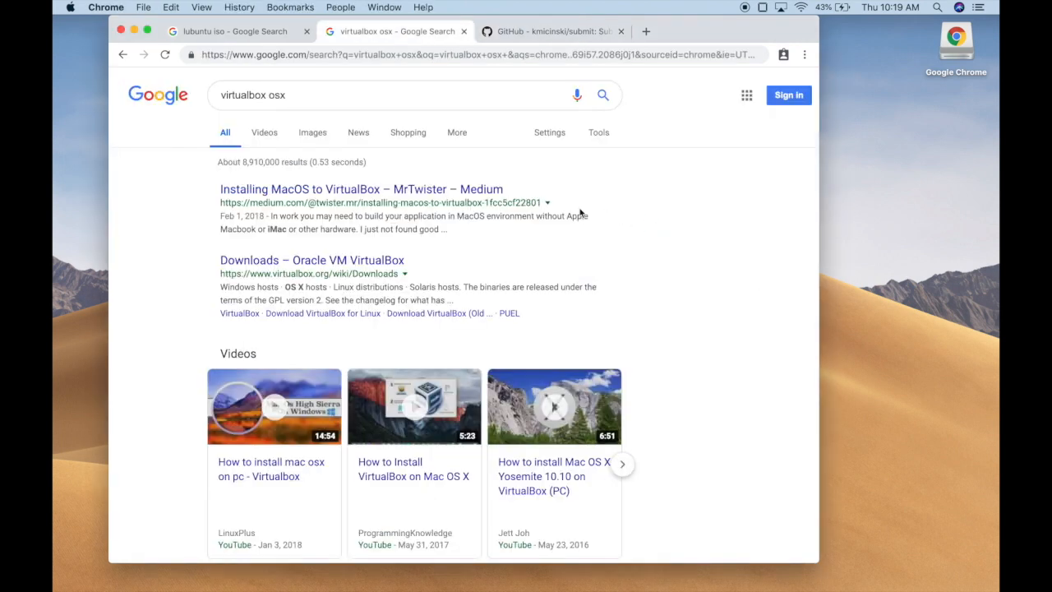
{"action": "scroll", "coordinate": [488, 253], "scroll_direction": "down", "scroll_amount": 1}
{"action": "left_click", "coordinate": [359, 246]}
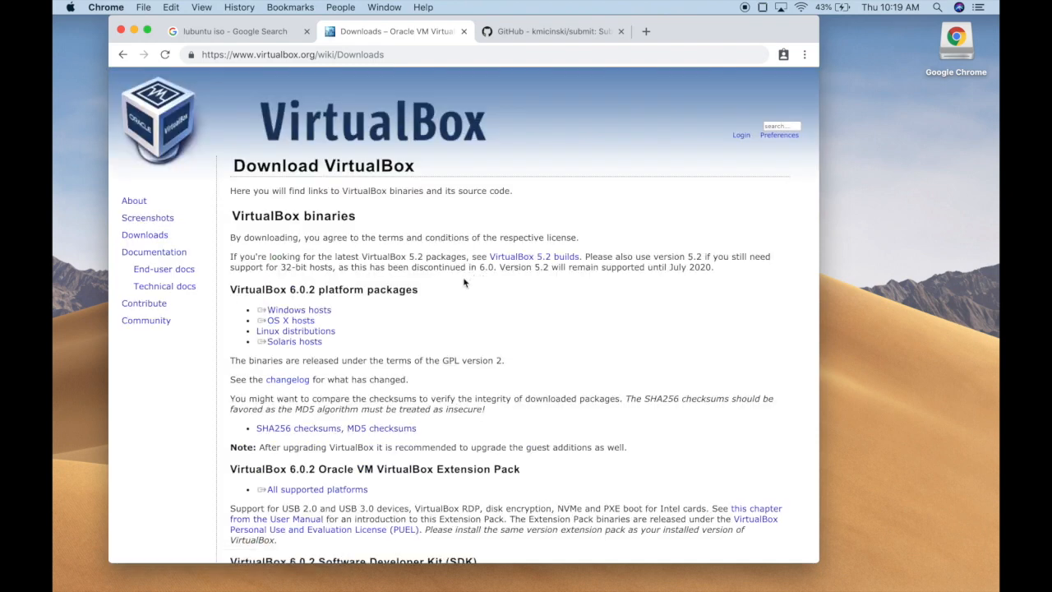
Step: Download the VirtualBox 6.0.2 OS X hosts package and go back to the 'lubuntu iso' results
{"action": "left_click", "coordinate": [300, 322]}
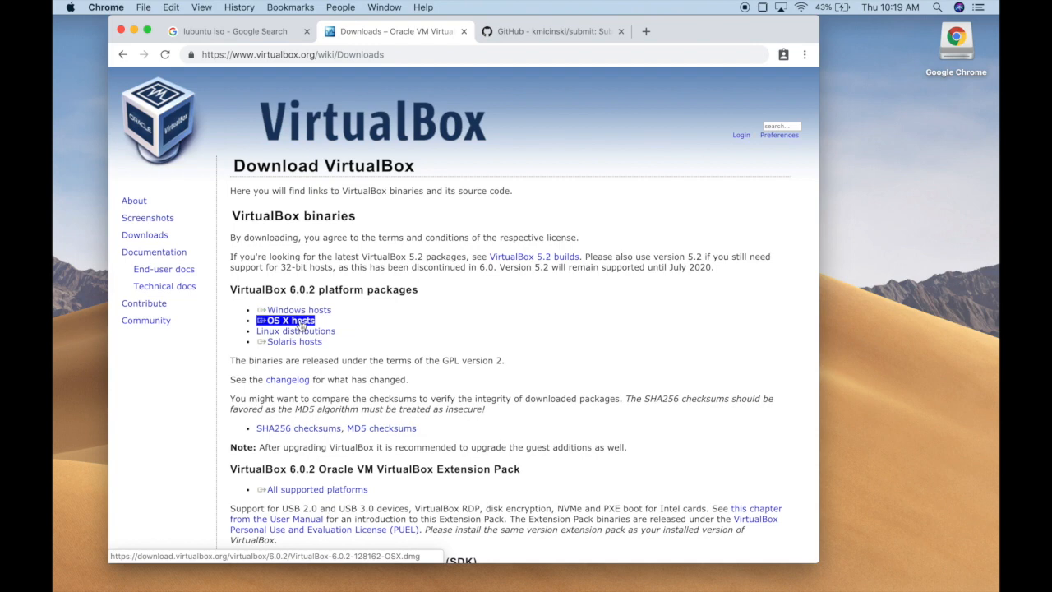
{"action": "left_click", "coordinate": [300, 323]}
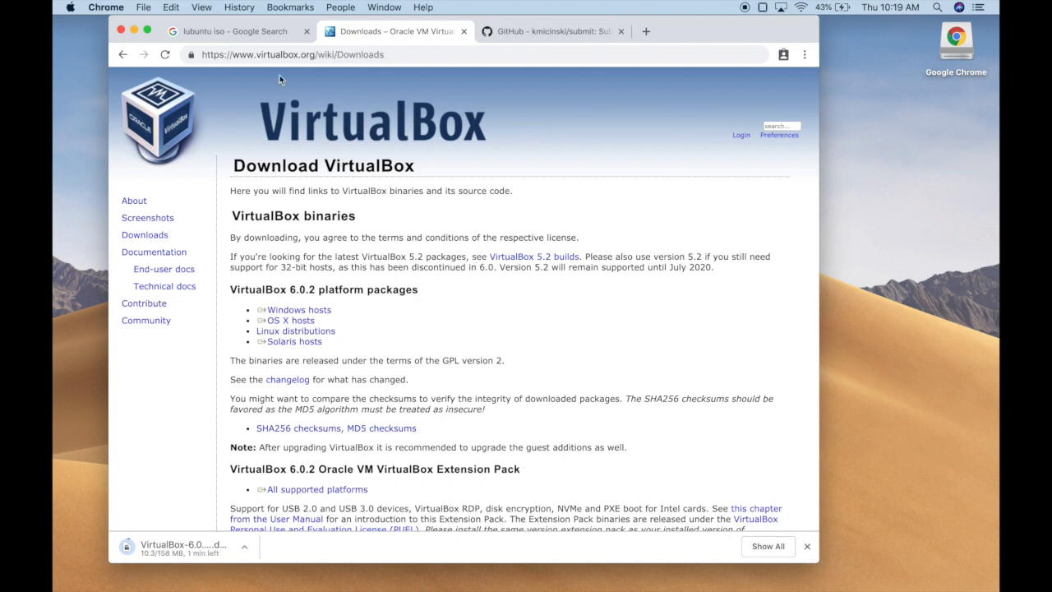
{"action": "left_click", "coordinate": [246, 31]}
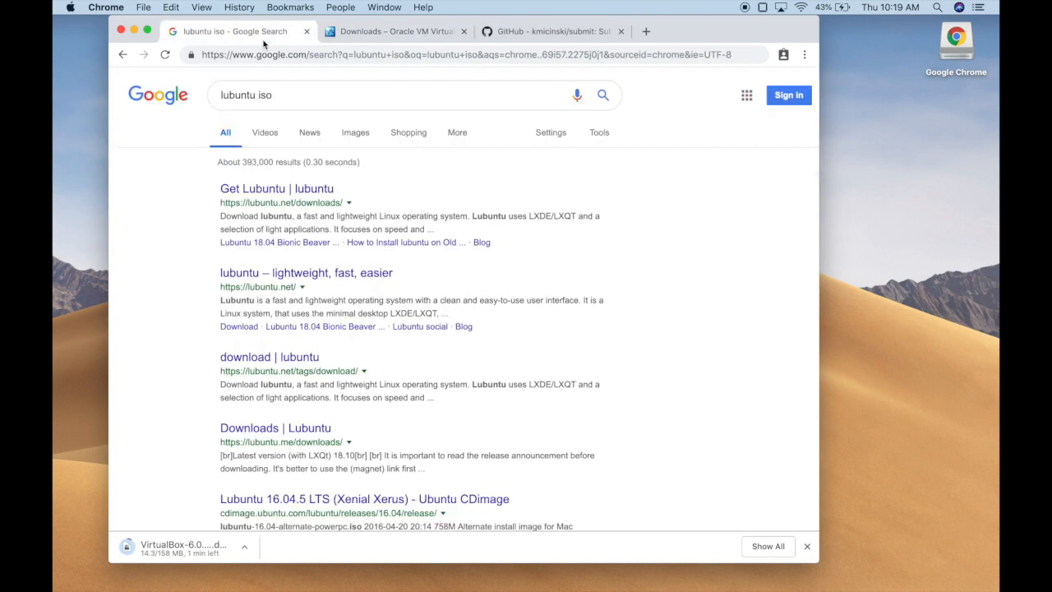
Step: Download the lubuntu 18.10 Desktop 64-bit ISO from the lubuntu.net Get Lubuntu page
{"action": "left_click", "coordinate": [312, 191]}
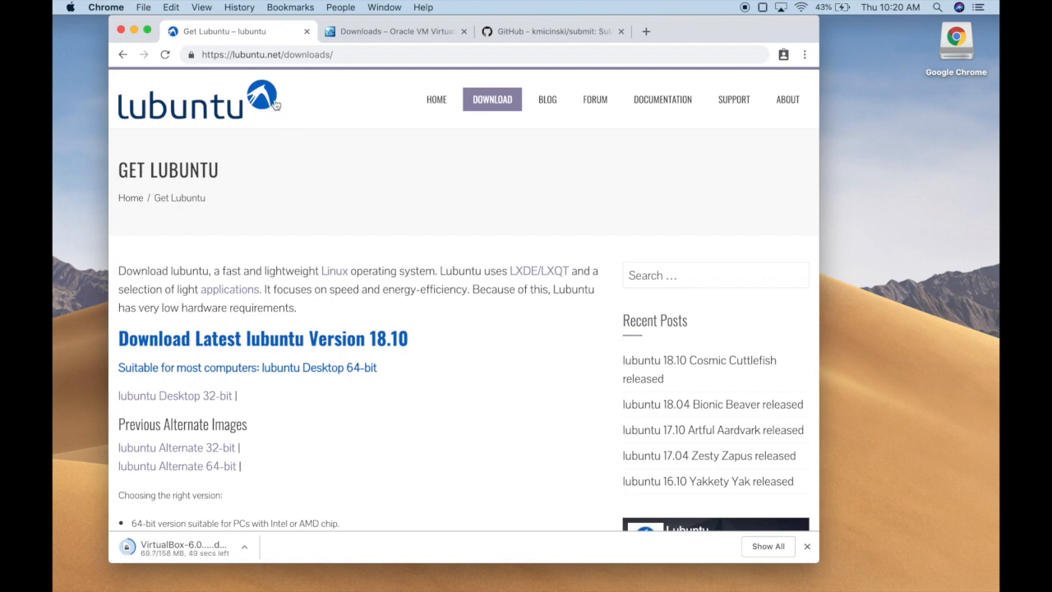
{"action": "double_click", "coordinate": [288, 54]}
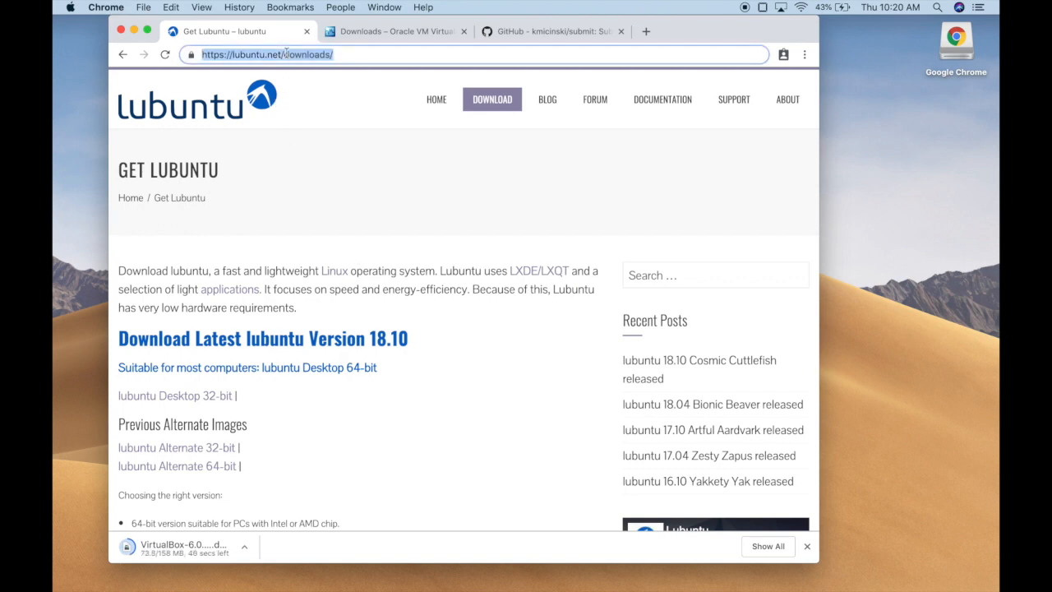
{"action": "left_click", "coordinate": [464, 302]}
{"action": "scroll", "coordinate": [462, 321], "scroll_direction": "down", "scroll_amount": 1}
{"action": "scroll", "coordinate": [462, 321], "scroll_direction": "down", "scroll_amount": 4}
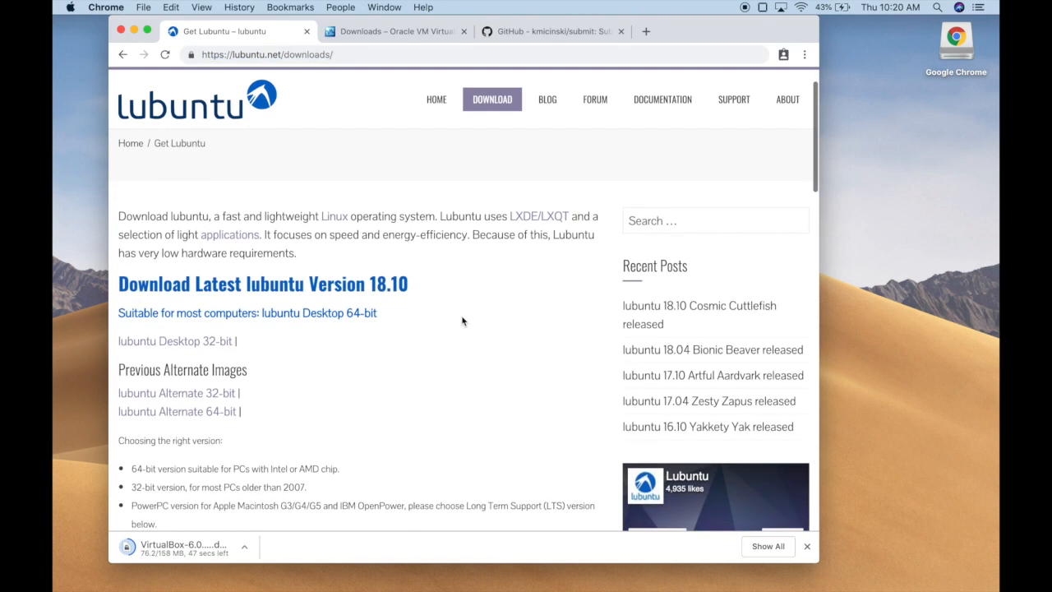
{"action": "scroll", "coordinate": [462, 321], "scroll_direction": "down", "scroll_amount": 1}
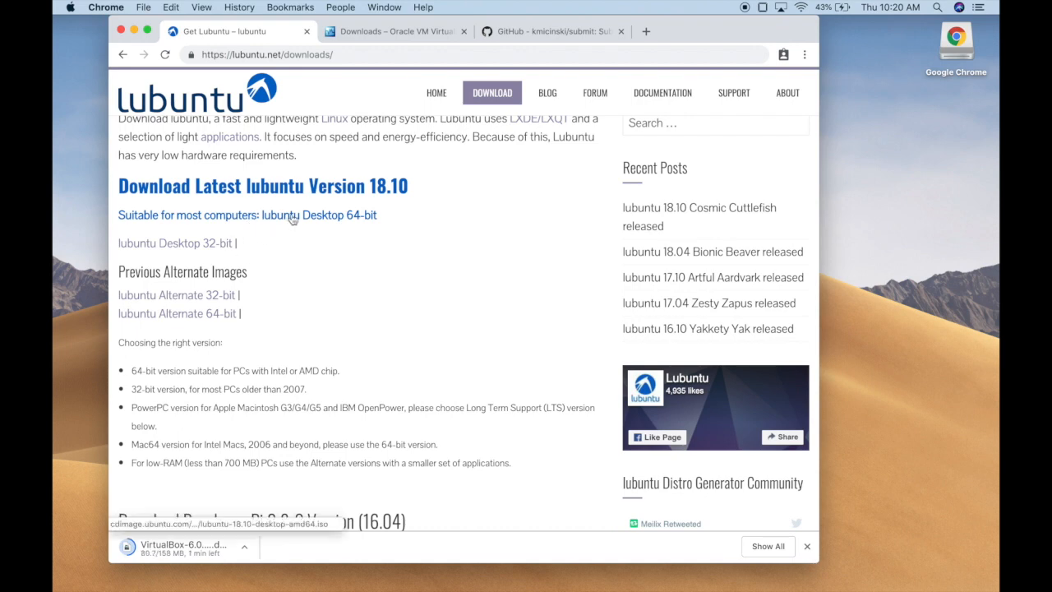
{"action": "left_click", "coordinate": [292, 218]}
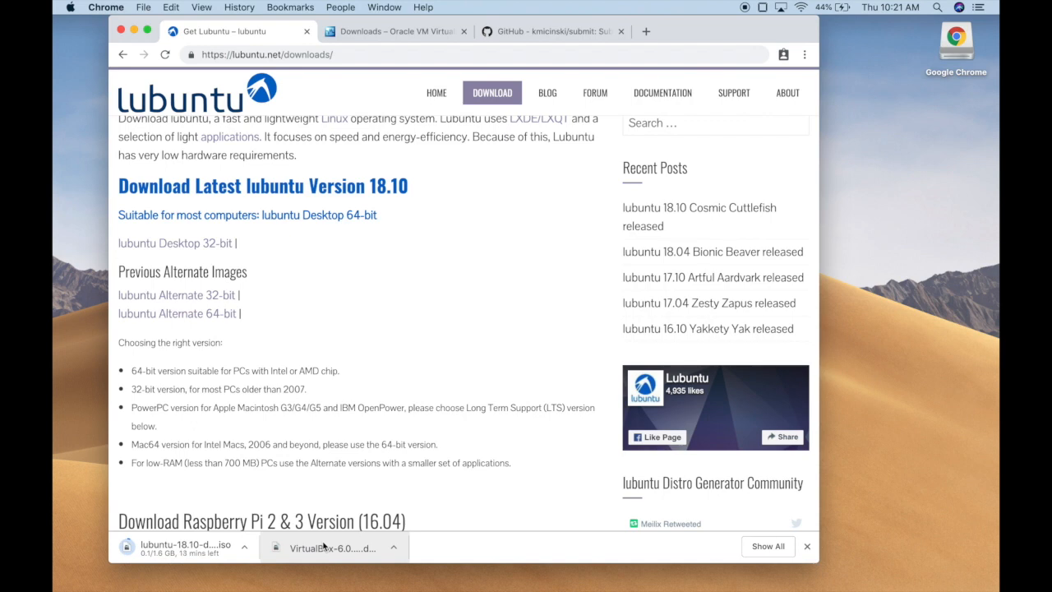
Step: Open the downloaded VirtualBox .dmg and cancel the accidental Windows hosts .exe download
{"action": "left_click", "coordinate": [323, 546]}
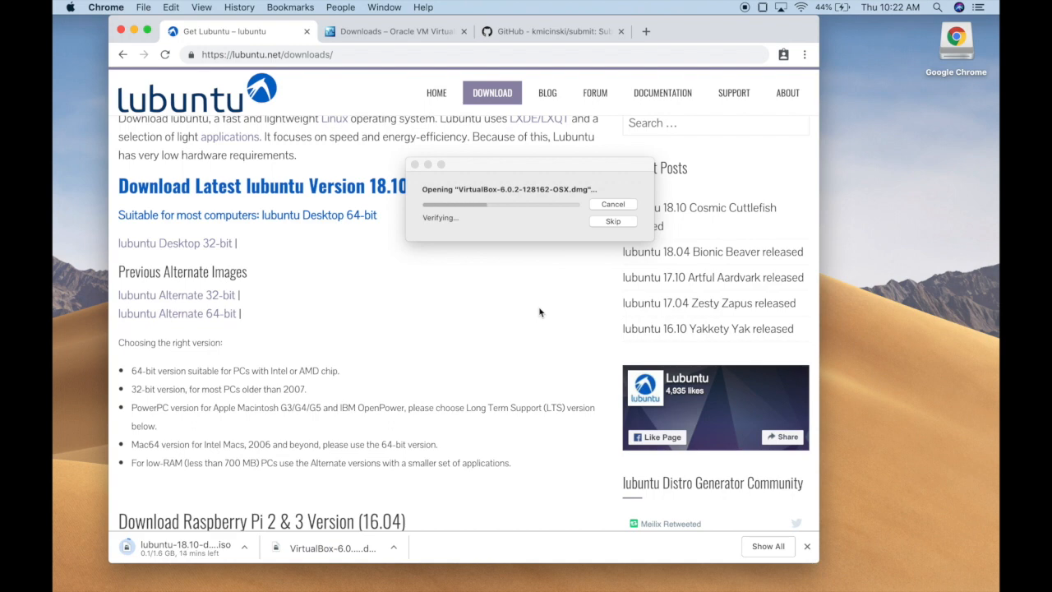
{"action": "key", "text": "ctrl+Tab"}
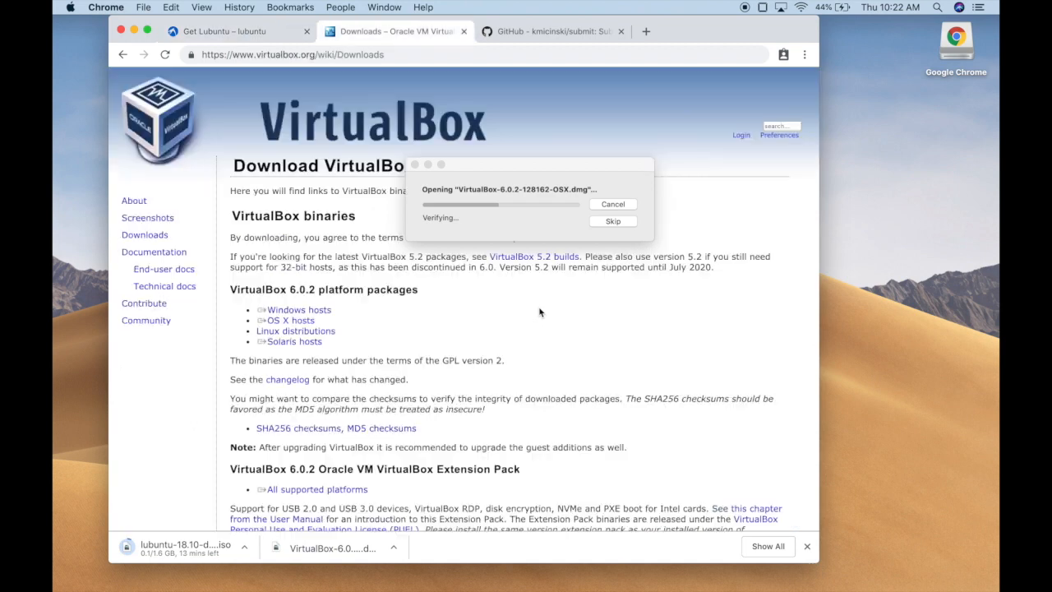
{"action": "left_click", "coordinate": [306, 310]}
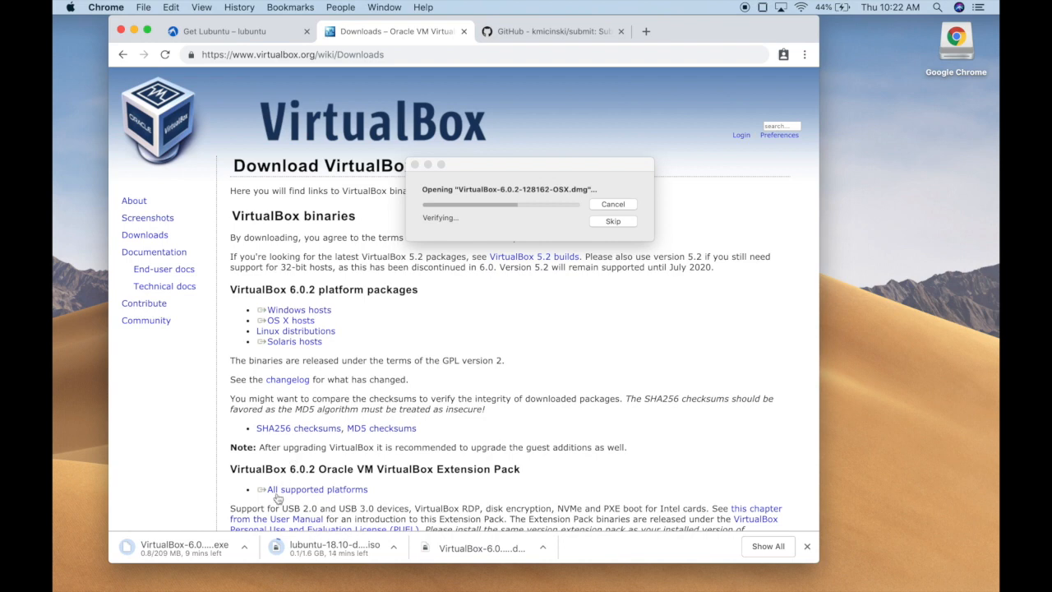
{"action": "left_click", "coordinate": [247, 549]}
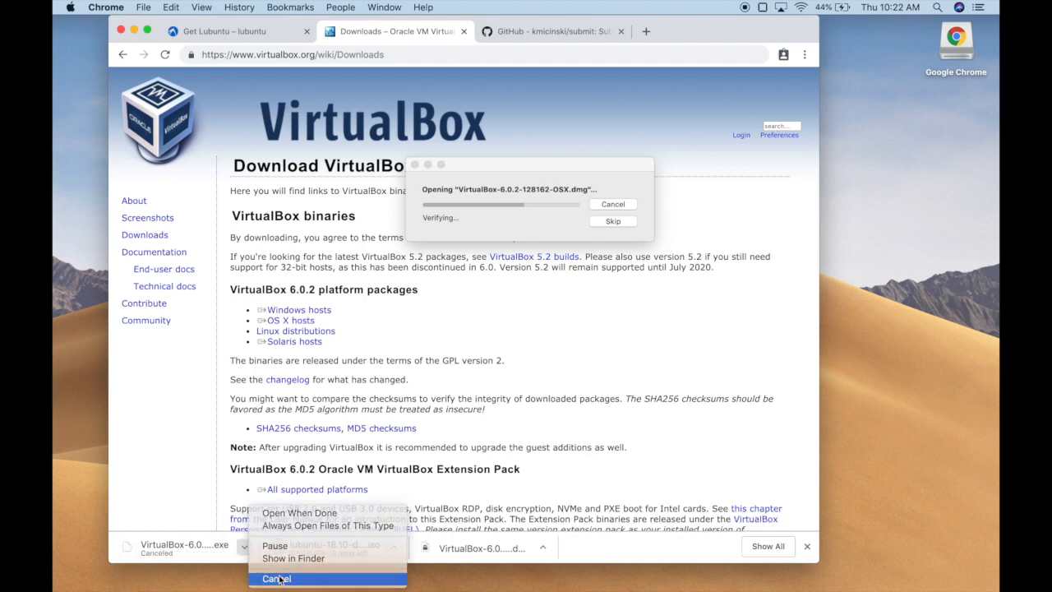
{"action": "left_click", "coordinate": [271, 575]}
Step: Skip verification of the VirtualBox disk image so its VirtualBox.pkg window appears
{"action": "left_click", "coordinate": [394, 509]}
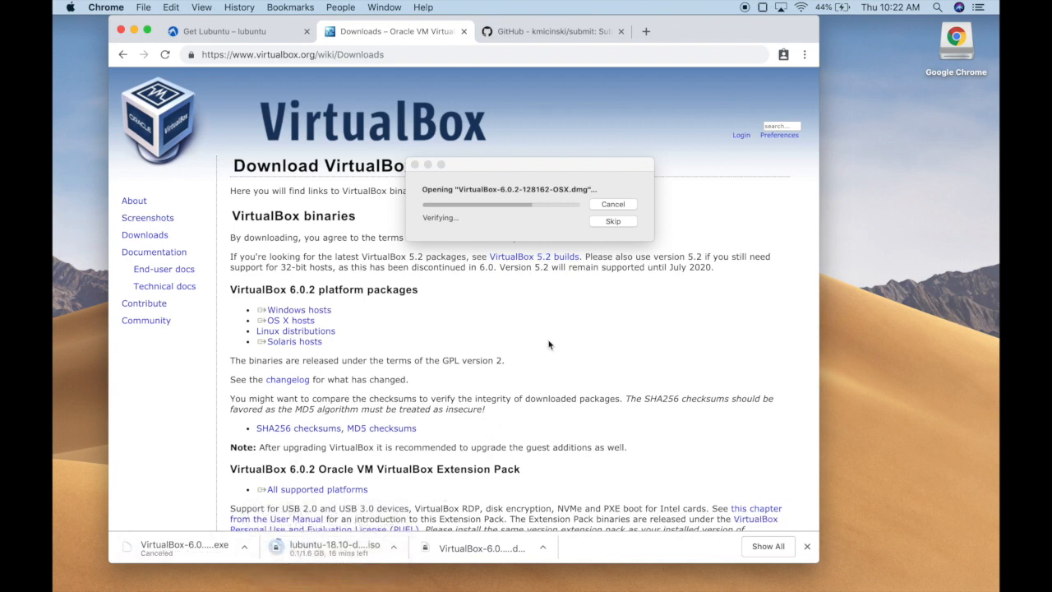
{"action": "scroll", "coordinate": [526, 353], "scroll_direction": "down", "scroll_amount": 3}
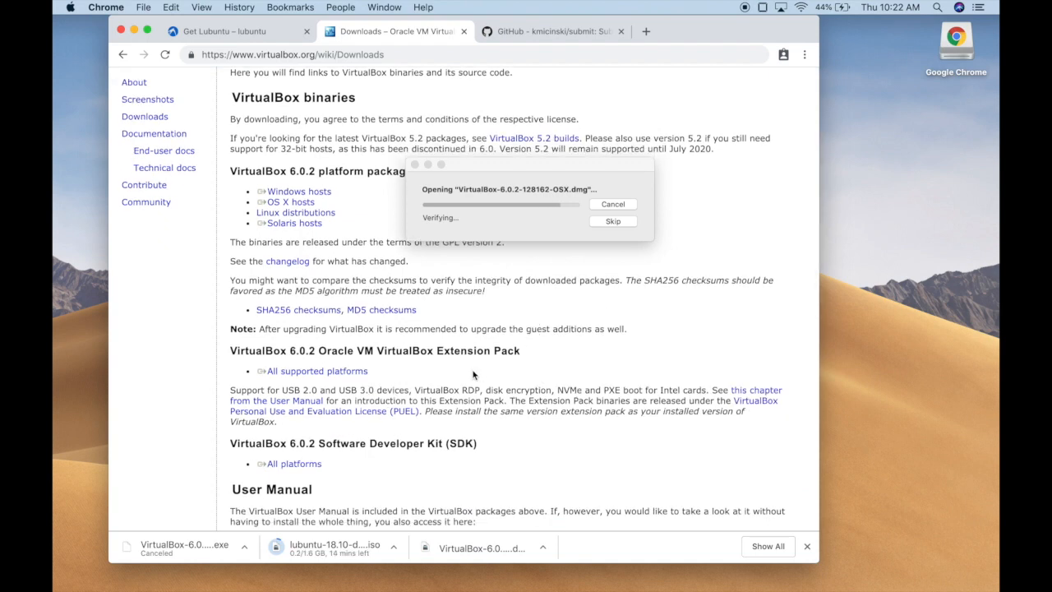
{"action": "left_click", "coordinate": [508, 230]}
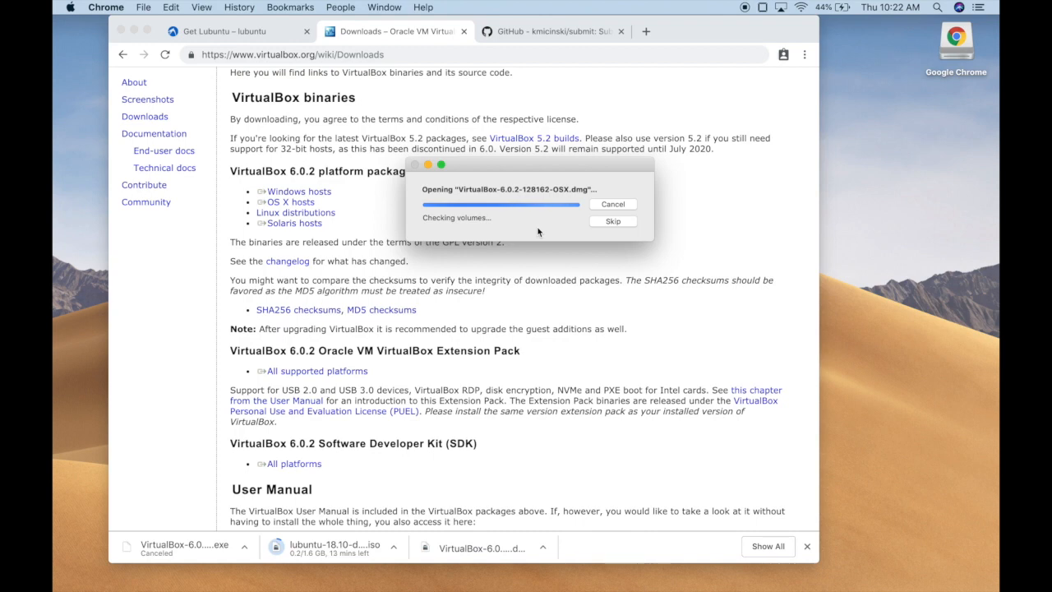
{"action": "left_click", "coordinate": [613, 221]}
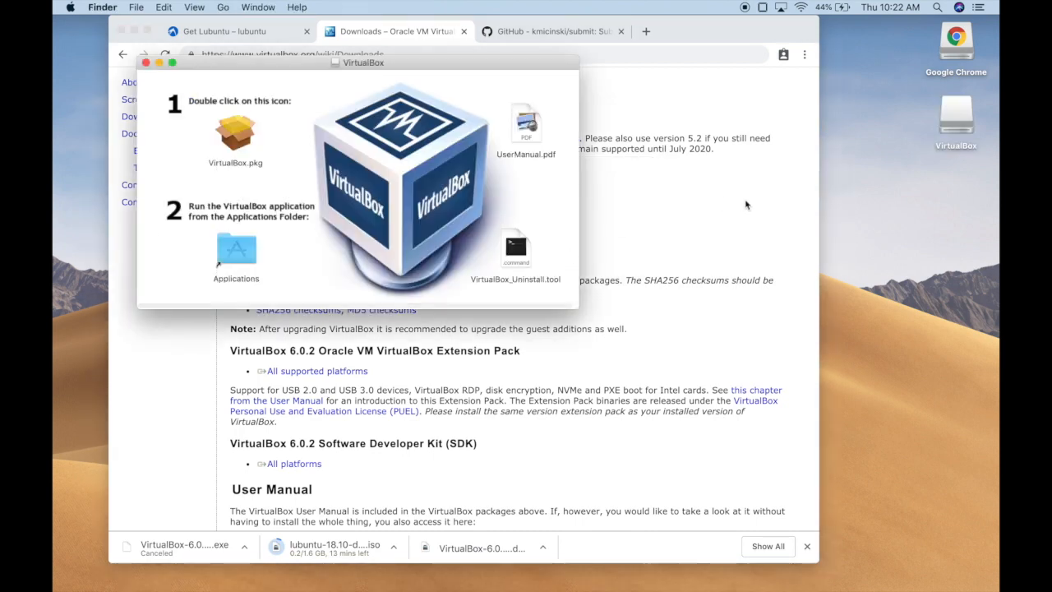
Step: Run VirtualBox.pkg and proceed to the standard 296.3 MB install on Macintosh HD
{"action": "double_click", "coordinate": [238, 140]}
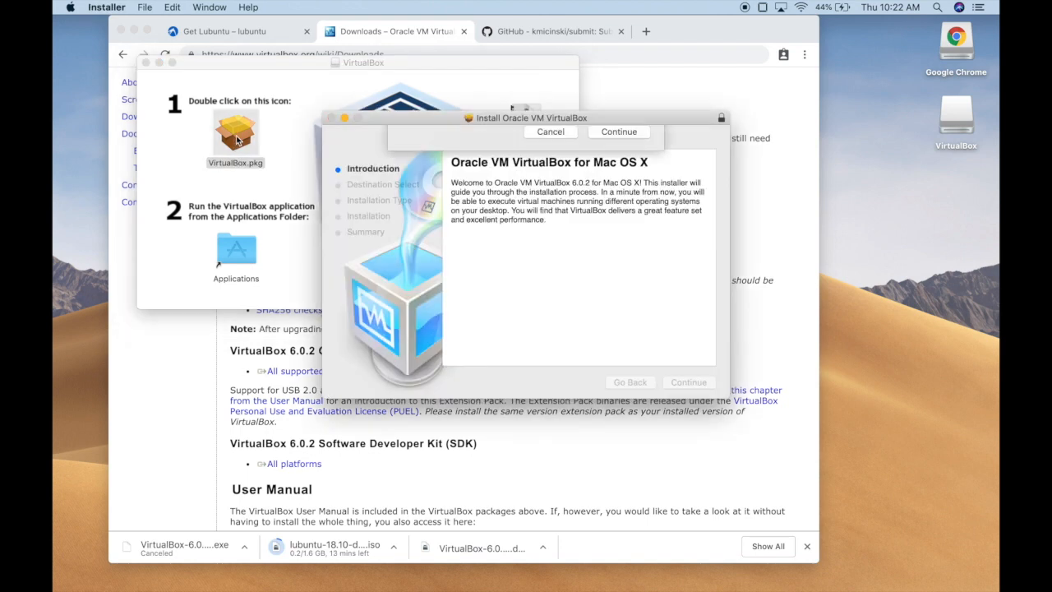
{"action": "left_click", "coordinate": [629, 219]}
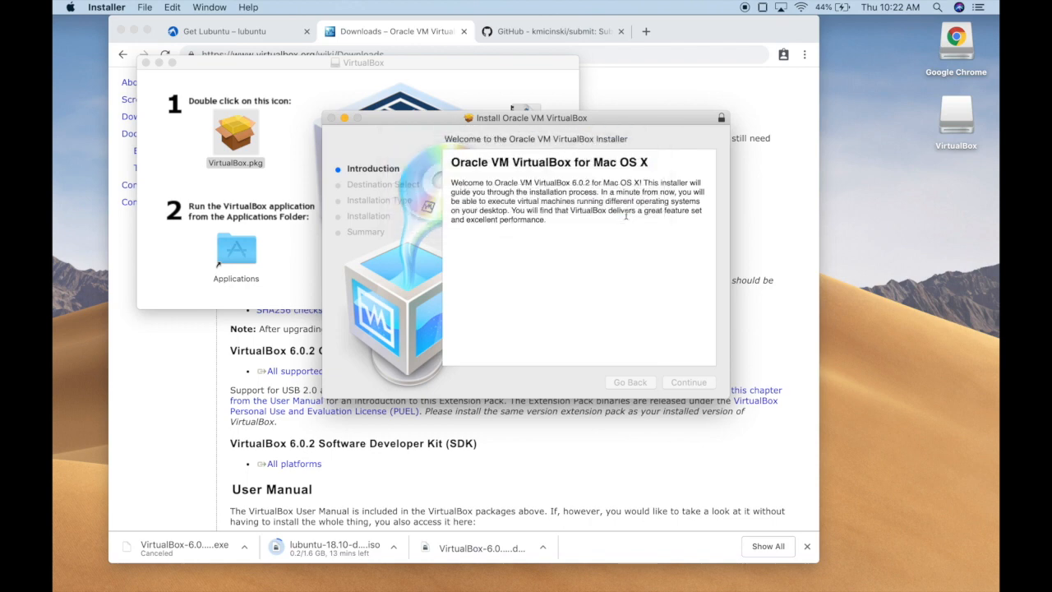
{"action": "left_click", "coordinate": [695, 382]}
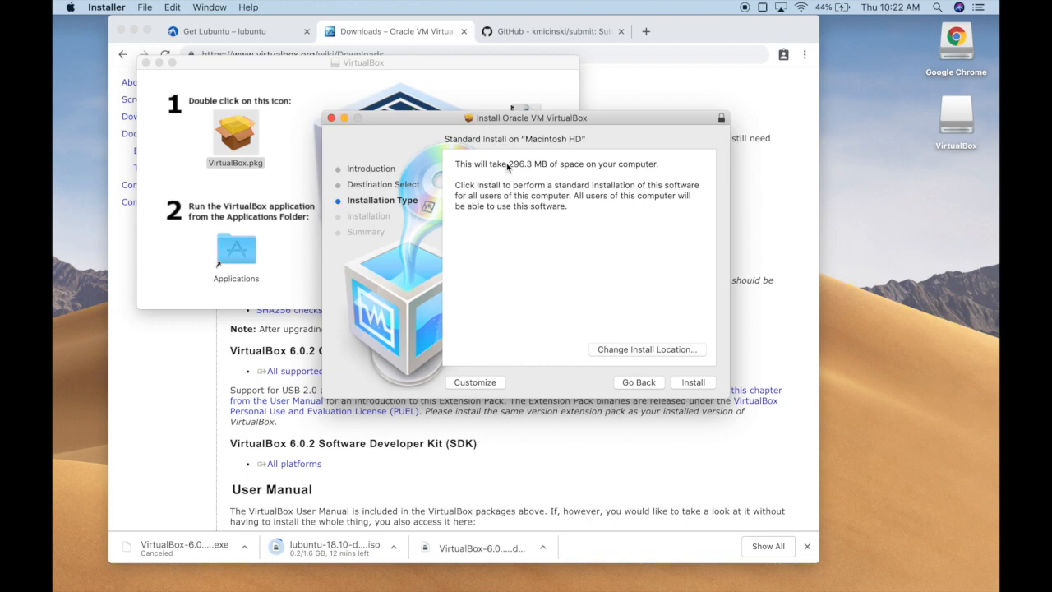
{"action": "left_click", "coordinate": [691, 383]}
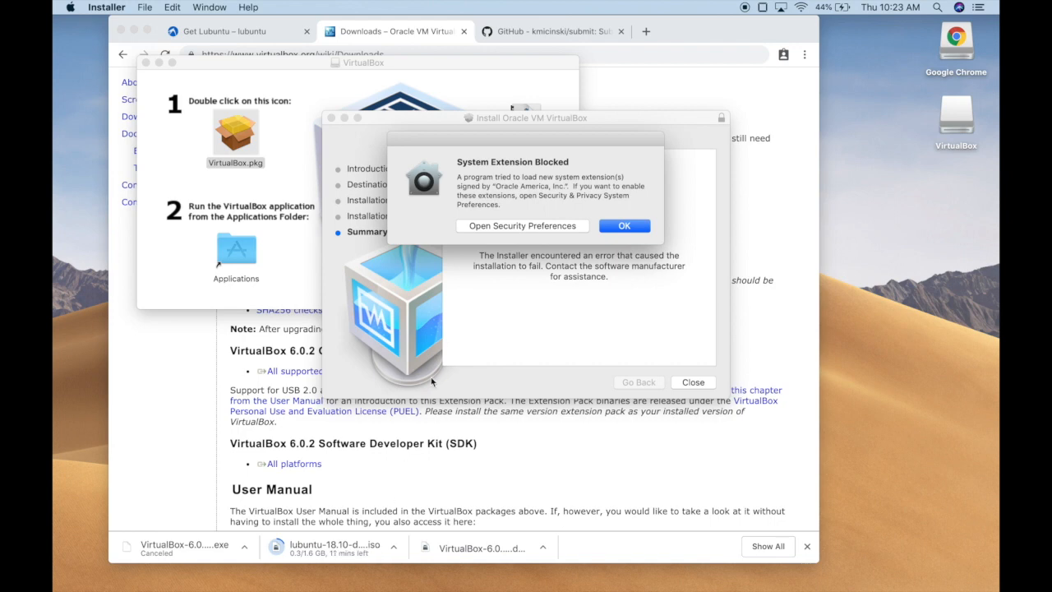
Step: Allow Oracle's blocked system software in Security & Privacy settings
{"action": "left_click", "coordinate": [499, 228]}
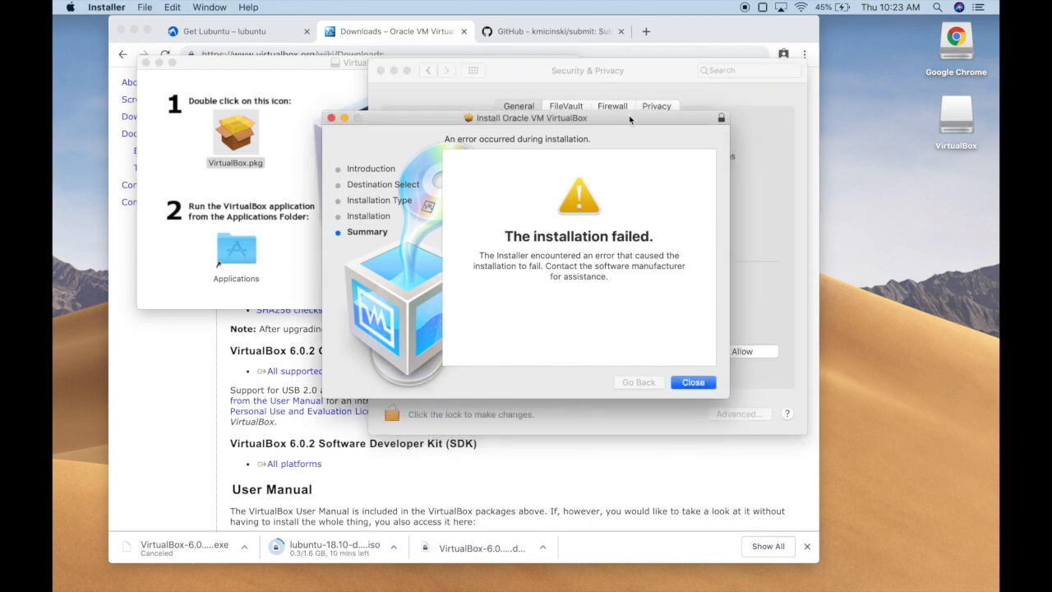
{"action": "left_click", "coordinate": [707, 247]}
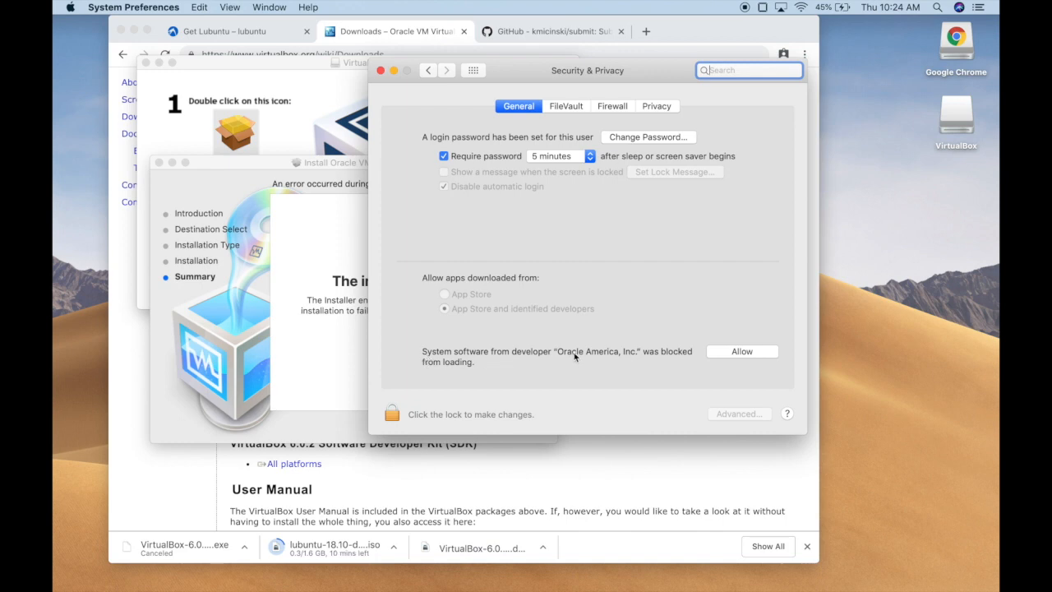
{"action": "left_click", "coordinate": [732, 355]}
Step: Close the failed VirtualBox installer and answer the Move to Trash prompt
{"action": "left_click", "coordinate": [345, 348]}
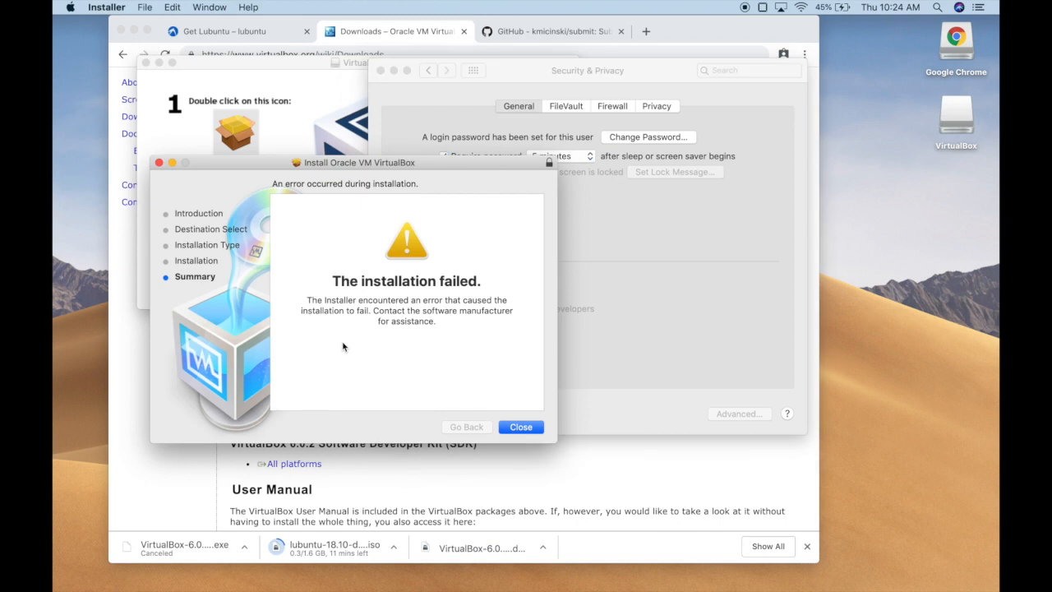
{"action": "left_click", "coordinate": [534, 428]}
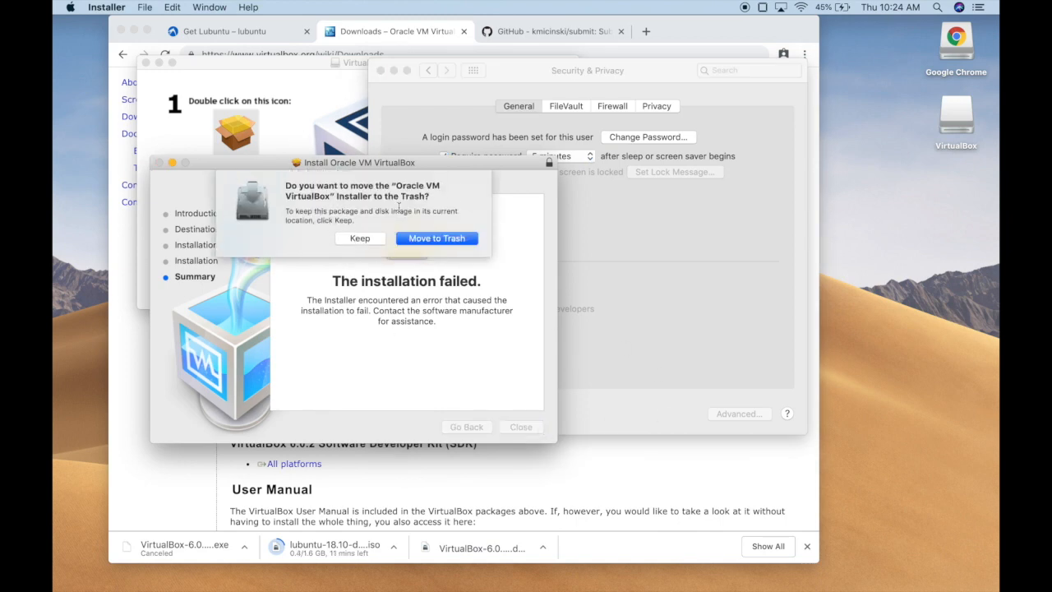
{"action": "left_click", "coordinate": [412, 238]}
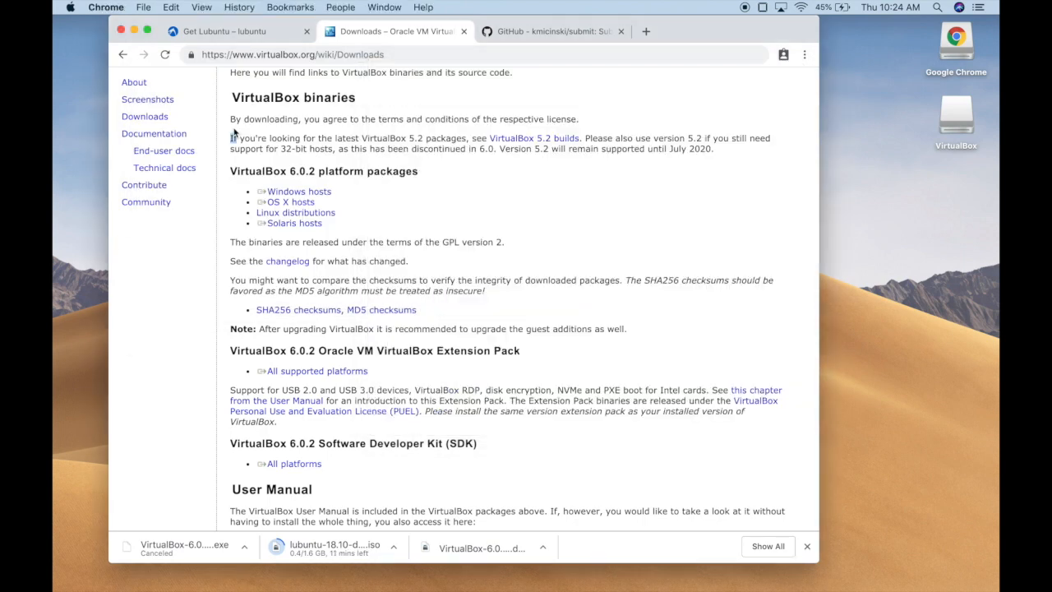
Step: Launch VirtualBox by searching 'vir' in the app launcher
{"action": "key", "text": "super+Tab"}
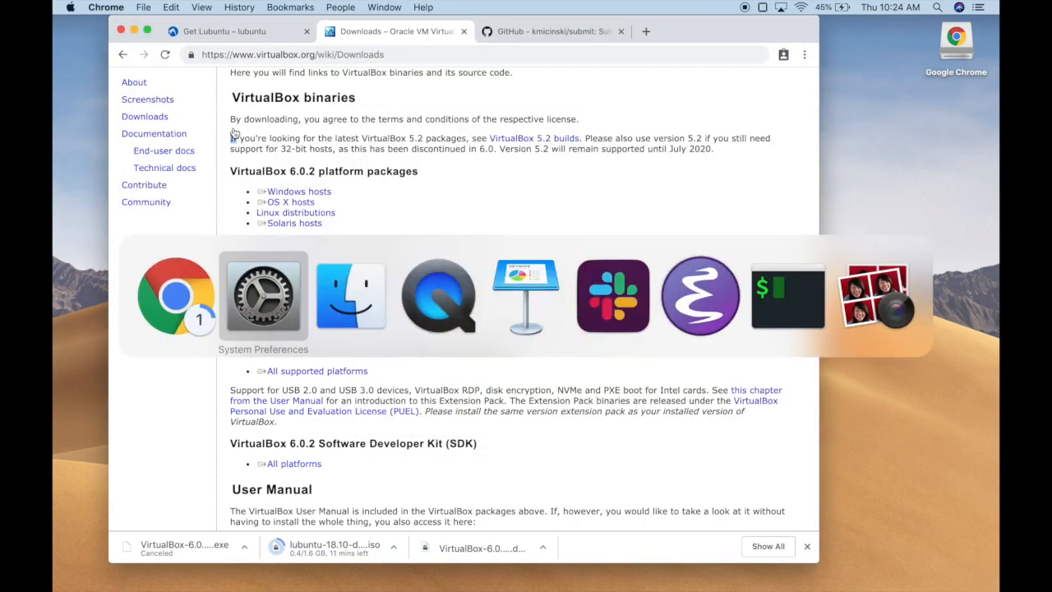
{"action": "key", "text": "Escape"}
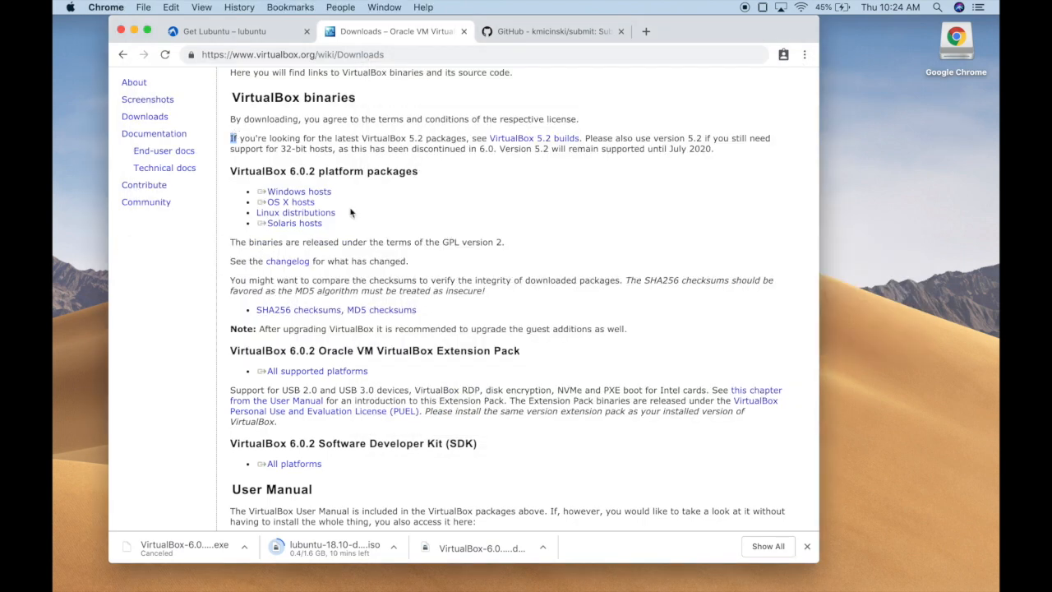
{"action": "key", "text": "F4"}
{"action": "type", "text": "app"}
{"action": "key", "text": "BackSpace"}
{"action": "key", "text": "BackSpace"}
{"action": "key", "text": "BackSpace"}
{"action": "type", "text": "vir"}
{"action": "key", "text": "Return"}
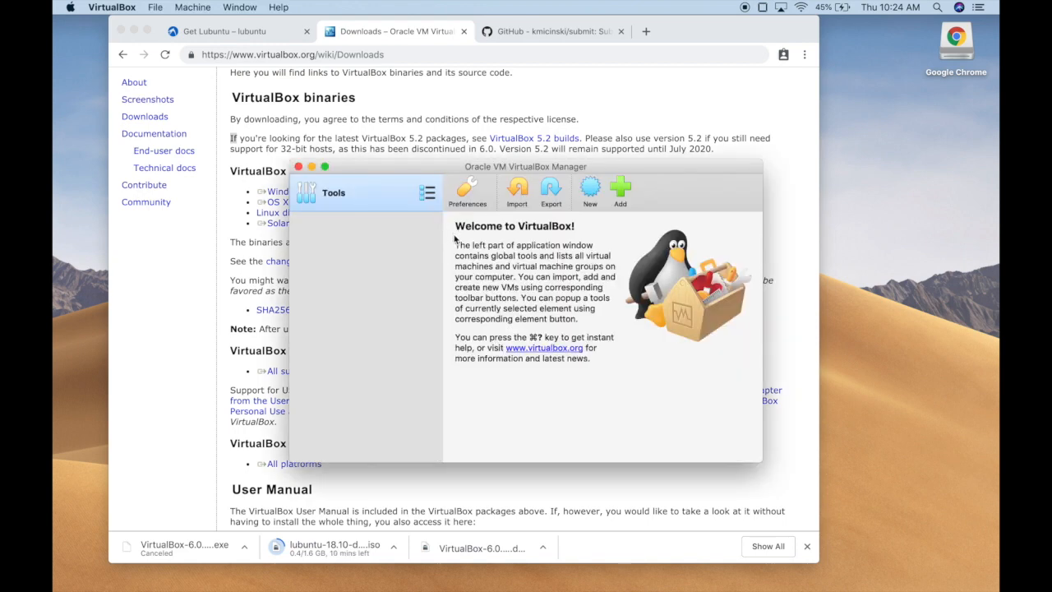
Step: Create a new machine named cs245, type Linux, version Linux 2.6 / 3.x / 4.x (64-bit)
{"action": "left_click", "coordinate": [590, 192]}
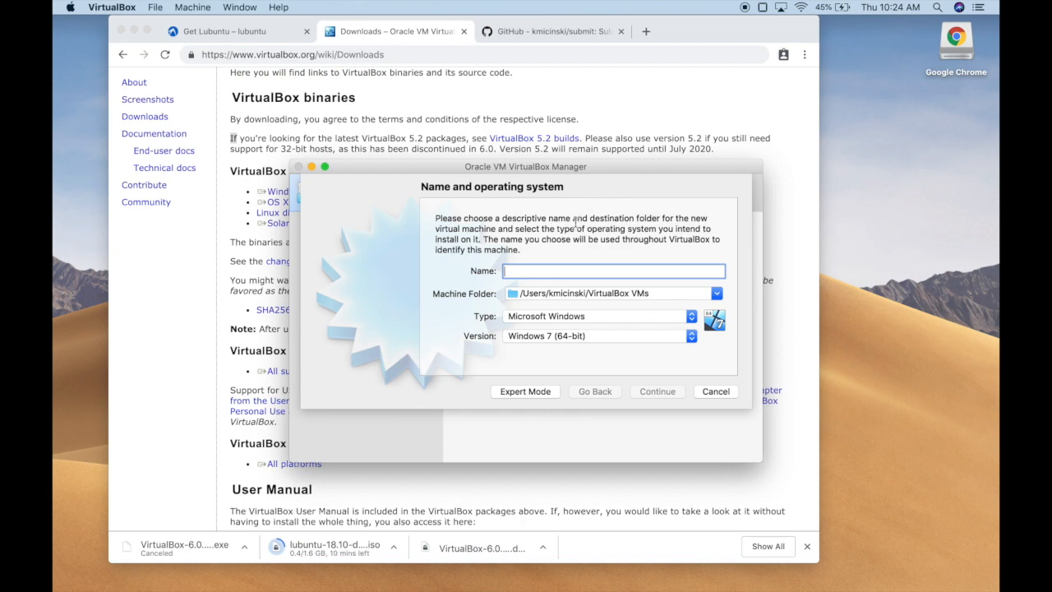
{"action": "type", "text": "cs245"}
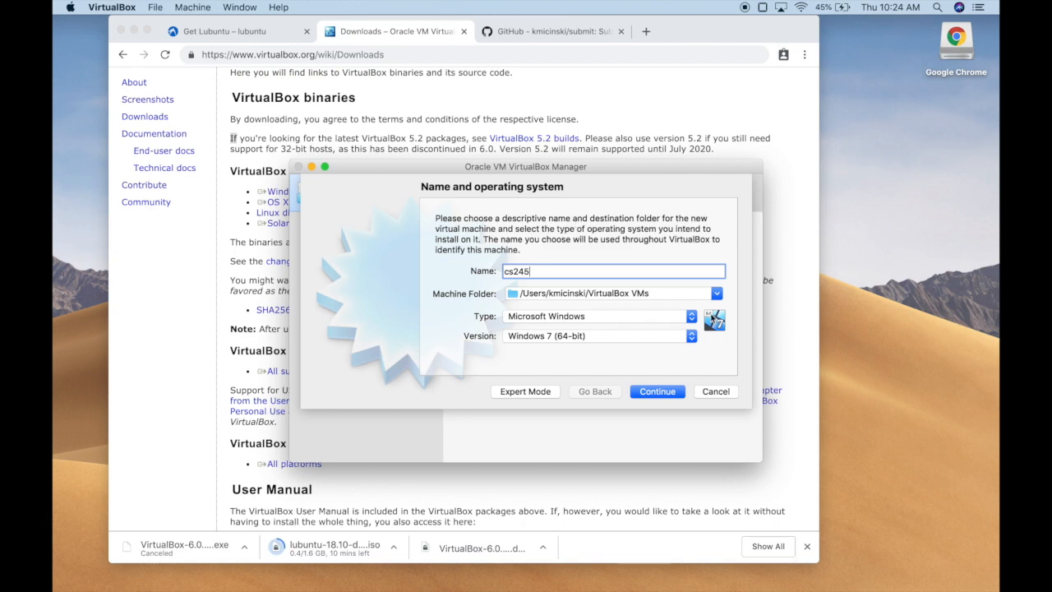
{"action": "left_click", "coordinate": [656, 316]}
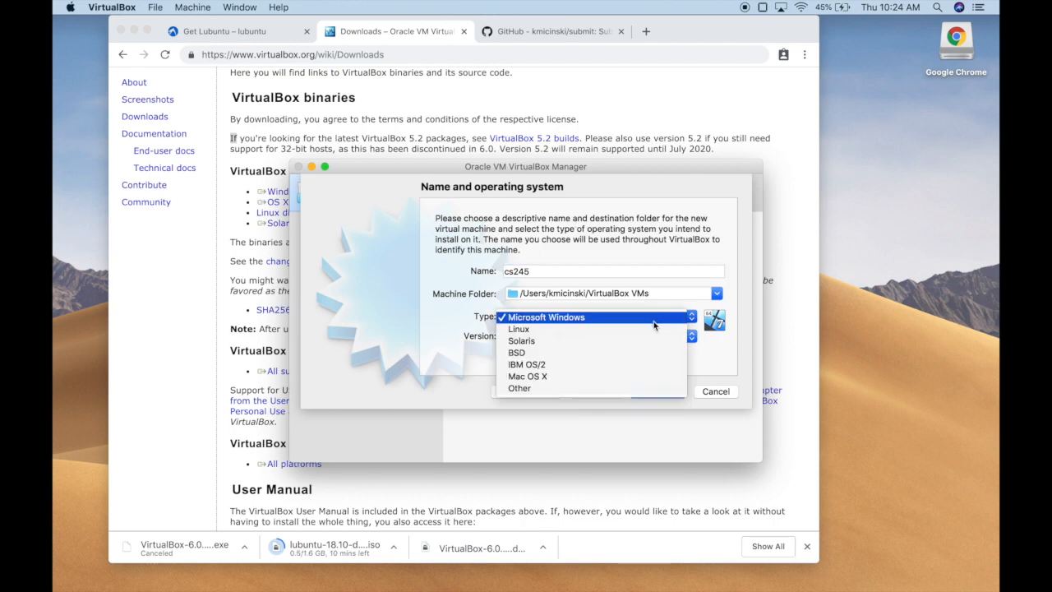
{"action": "left_click", "coordinate": [652, 328]}
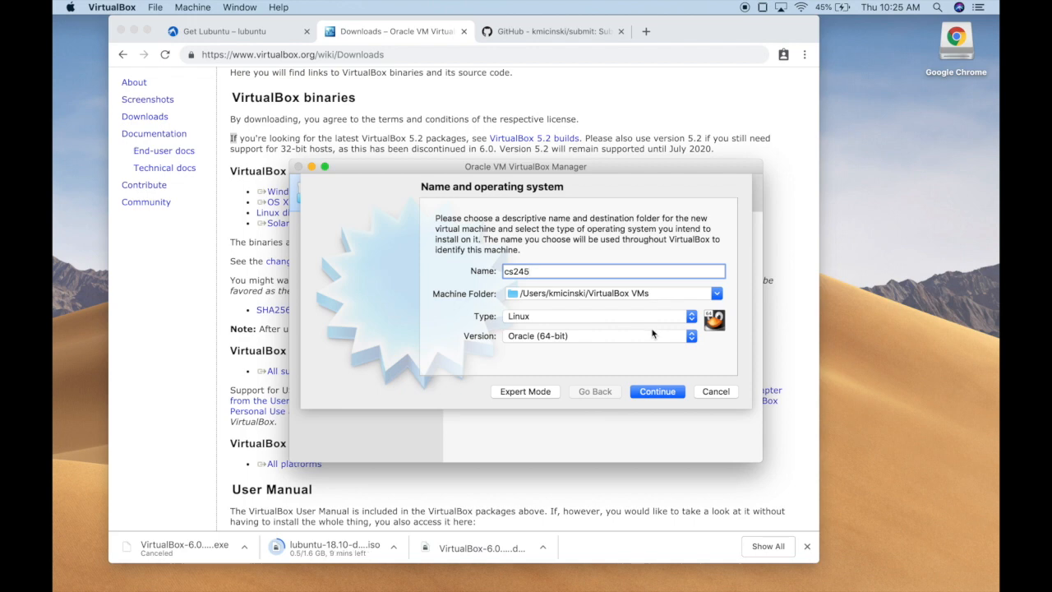
{"action": "left_click", "coordinate": [653, 337]}
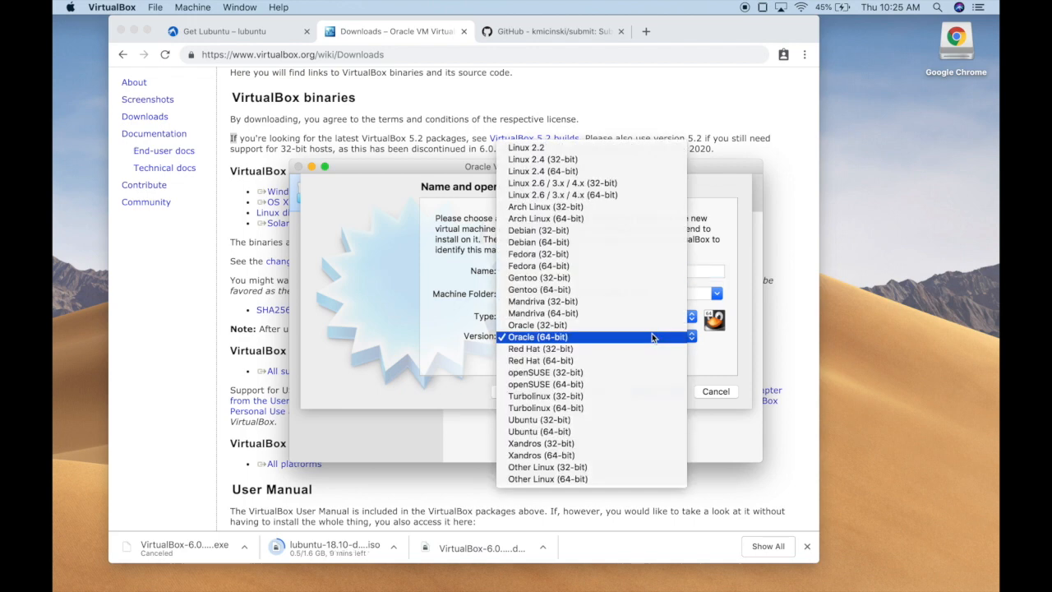
{"action": "left_click", "coordinate": [623, 196]}
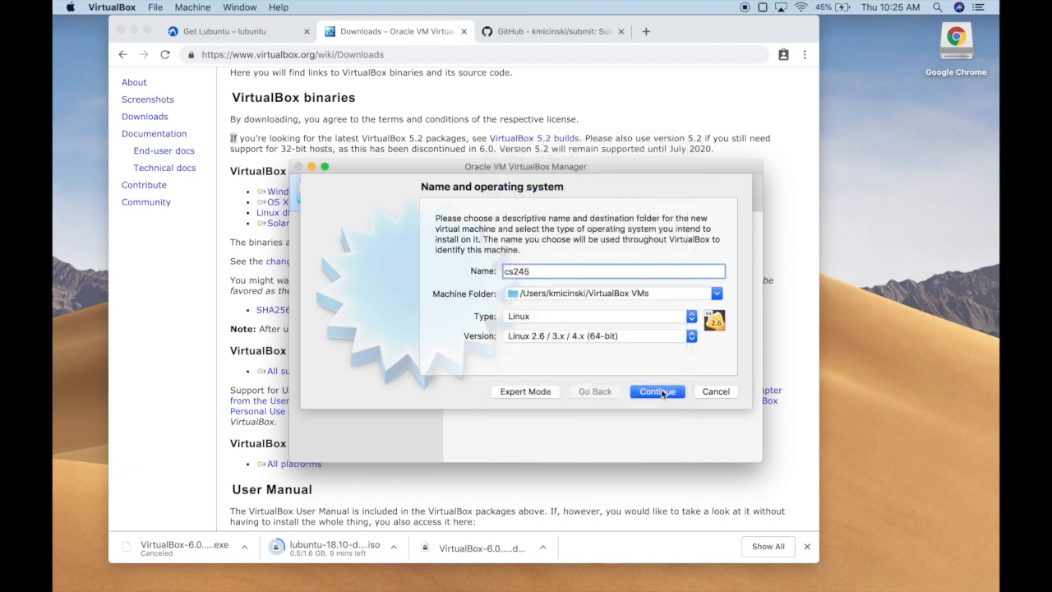
Step: In Expert Mode, set type Linux, version Linux 2.6 / 3.x / 4.x (64-bit), and name cs245
{"action": "left_click", "coordinate": [548, 393]}
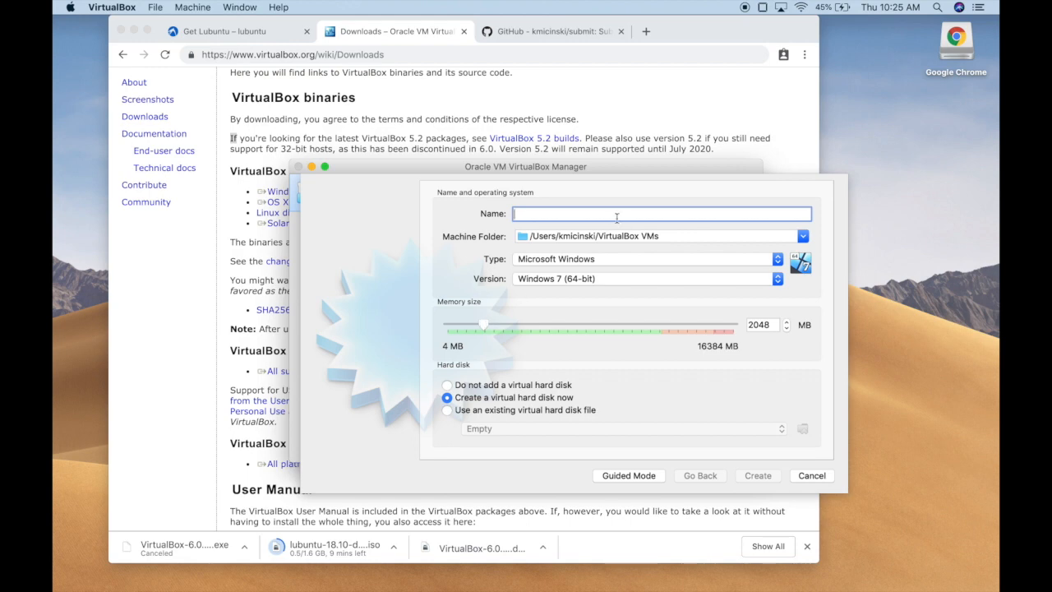
{"action": "left_click", "coordinate": [612, 261]}
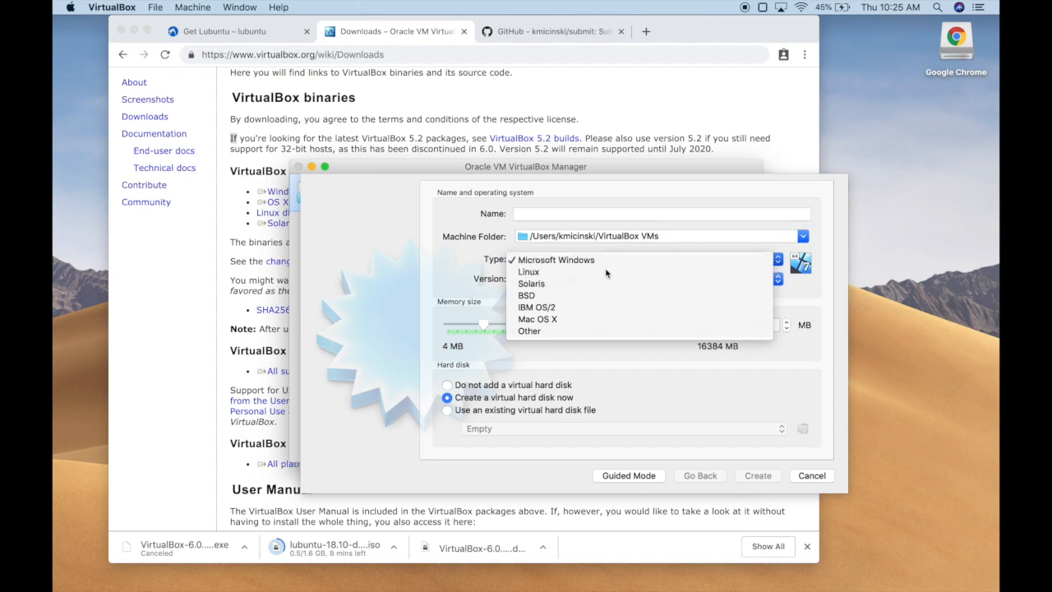
{"action": "left_click", "coordinate": [606, 272]}
{"action": "left_click", "coordinate": [583, 279]}
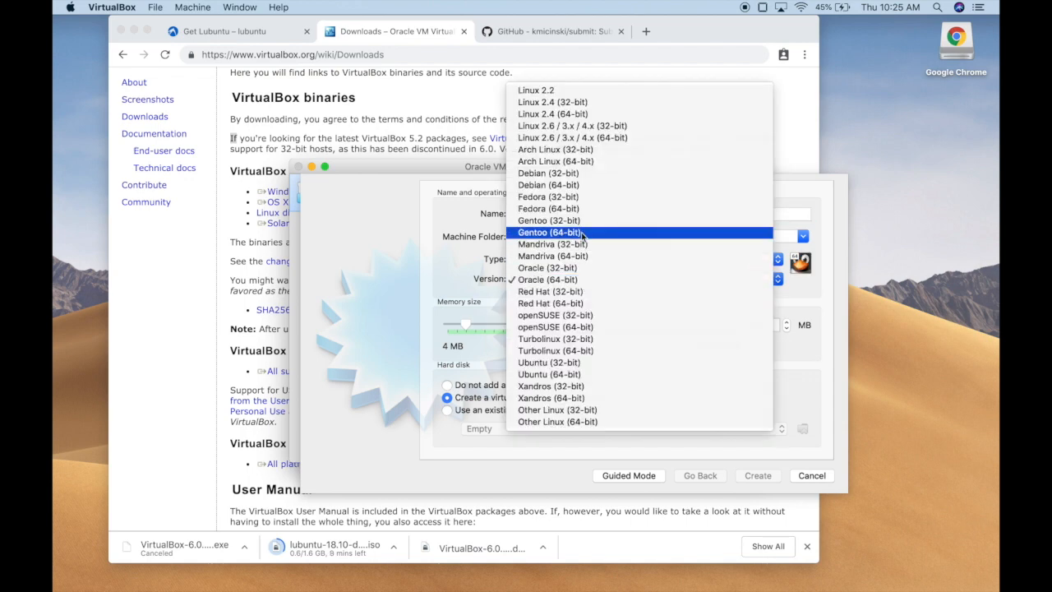
{"action": "left_click", "coordinate": [615, 138]}
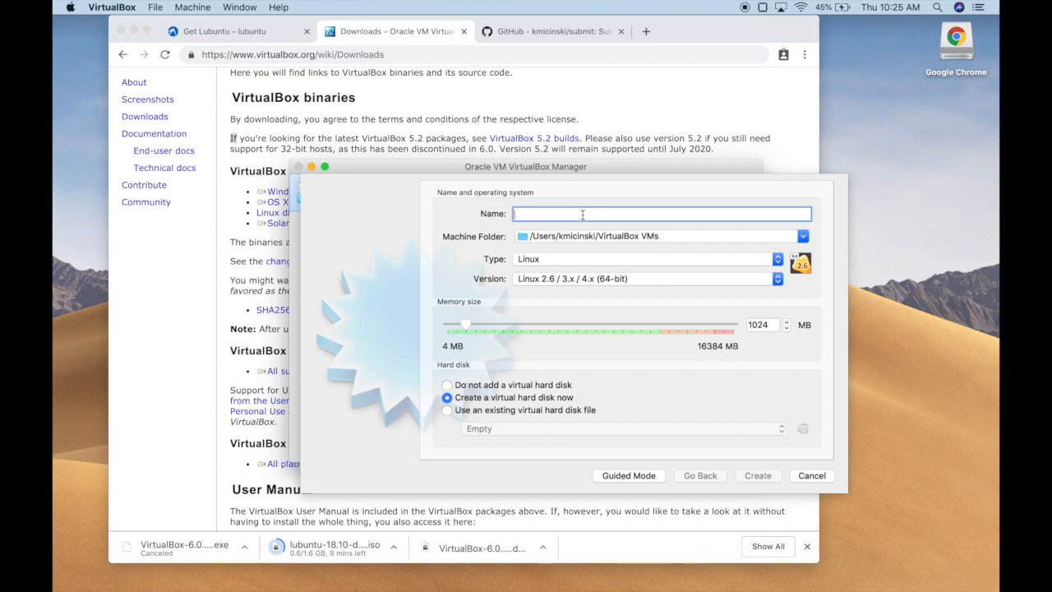
{"action": "type", "text": "cs245"}
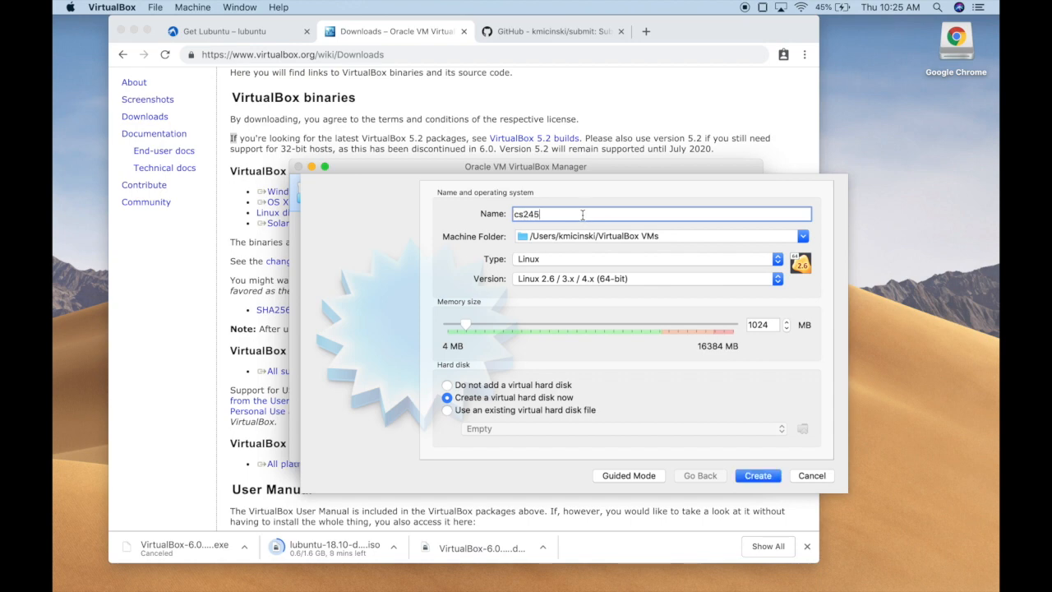
Step: Set the cs245 memory size to 2048 MB and confirm to reach the hard disk form
{"action": "left_click_drag", "start_coordinate": [466, 325], "coordinate": [483, 325]}
{"action": "left_click_drag", "start_coordinate": [486, 325], "coordinate": [492, 326]}
{"action": "left_click_drag", "start_coordinate": [565, 323], "coordinate": [661, 326]}
{"action": "left_click_drag", "start_coordinate": [661, 326], "coordinate": [486, 326]}
{"action": "left_click", "coordinate": [762, 476]}
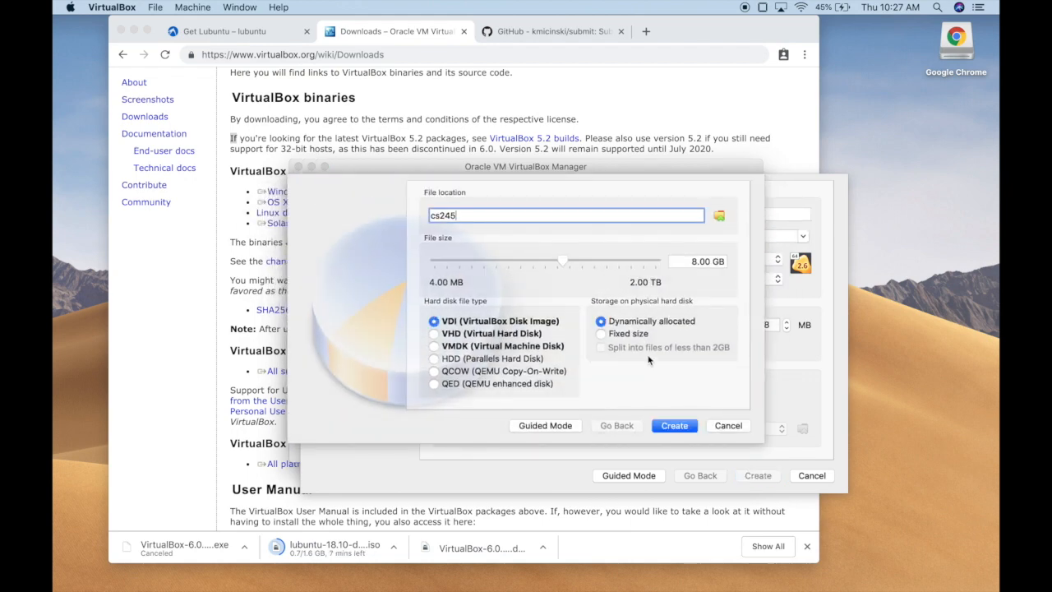
Step: Create a 10 GB virtual hard disk, keeping VDI format and dynamic allocation
{"action": "left_click", "coordinate": [565, 262]}
{"action": "left_click_drag", "start_coordinate": [567, 263], "coordinate": [564, 263]}
{"action": "triple_click", "coordinate": [710, 261]}
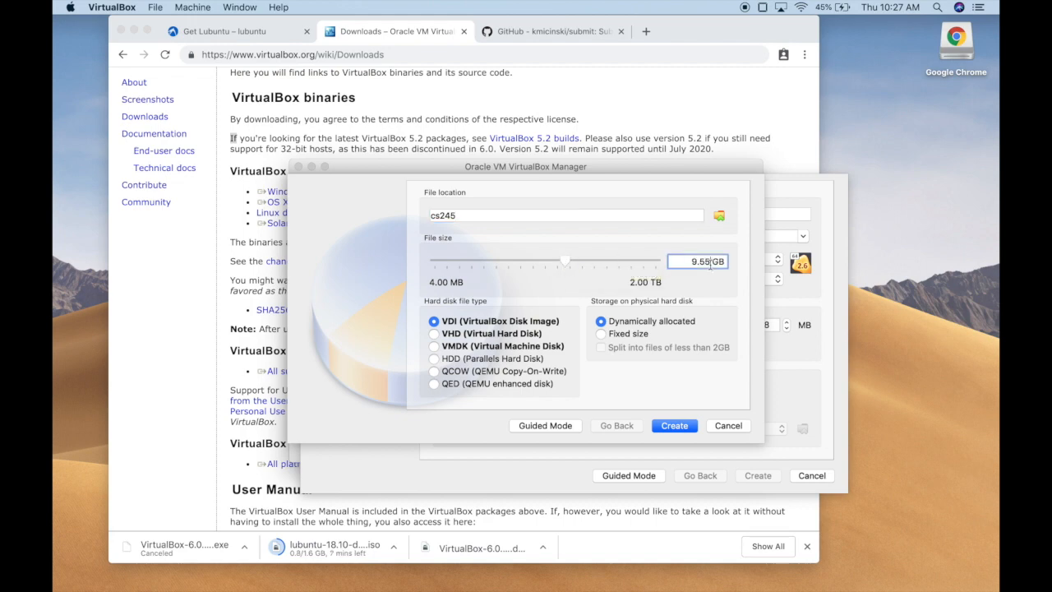
{"action": "type", "text": "10 GB"}
{"action": "left_click", "coordinate": [669, 427]}
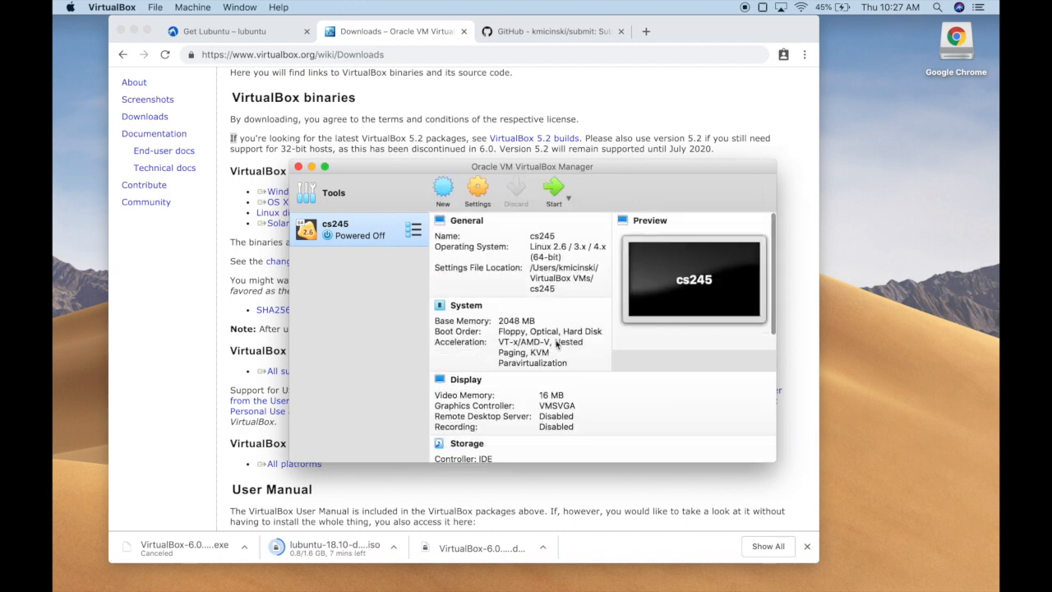
Step: Review the cs245 details pane and start the cs245 machine
{"action": "scroll", "coordinate": [569, 363], "scroll_direction": "down", "scroll_amount": 3}
{"action": "scroll", "coordinate": [576, 362], "scroll_direction": "down", "scroll_amount": 5}
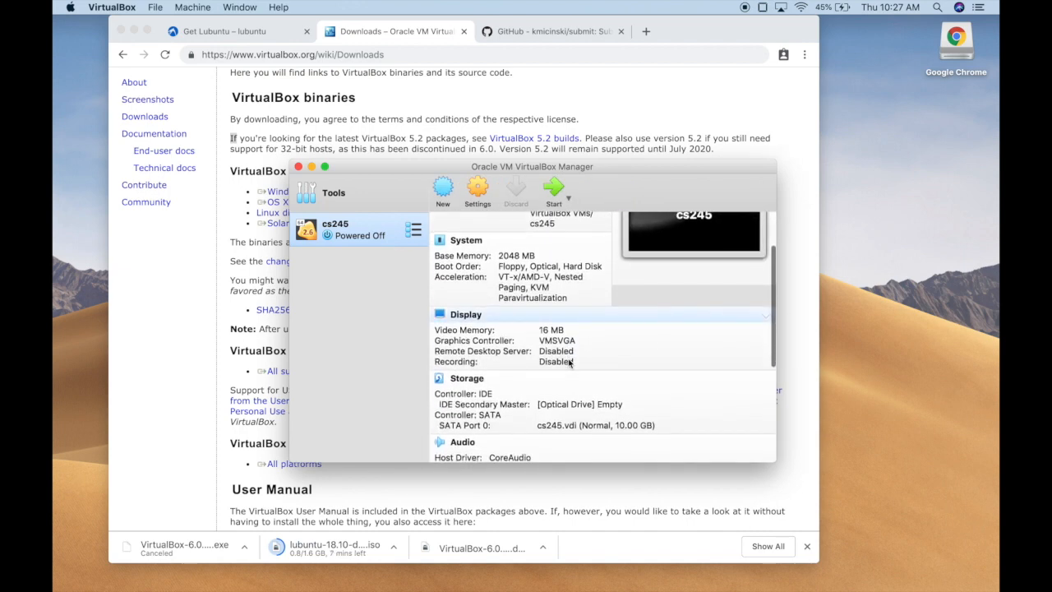
{"action": "scroll", "coordinate": [600, 369], "scroll_direction": "down", "scroll_amount": 4}
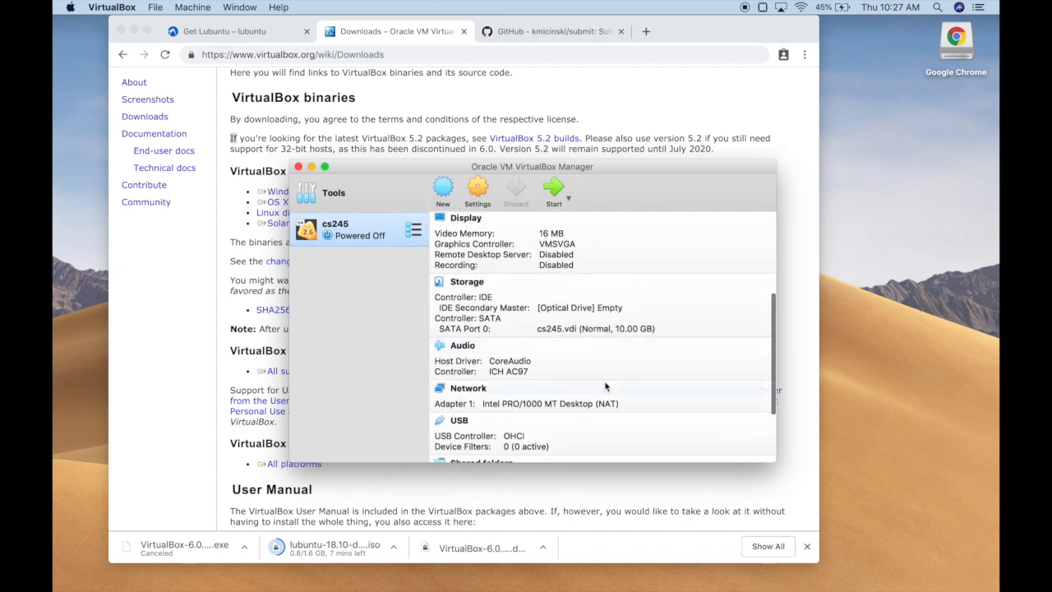
{"action": "scroll", "coordinate": [605, 386], "scroll_direction": "up", "scroll_amount": 12}
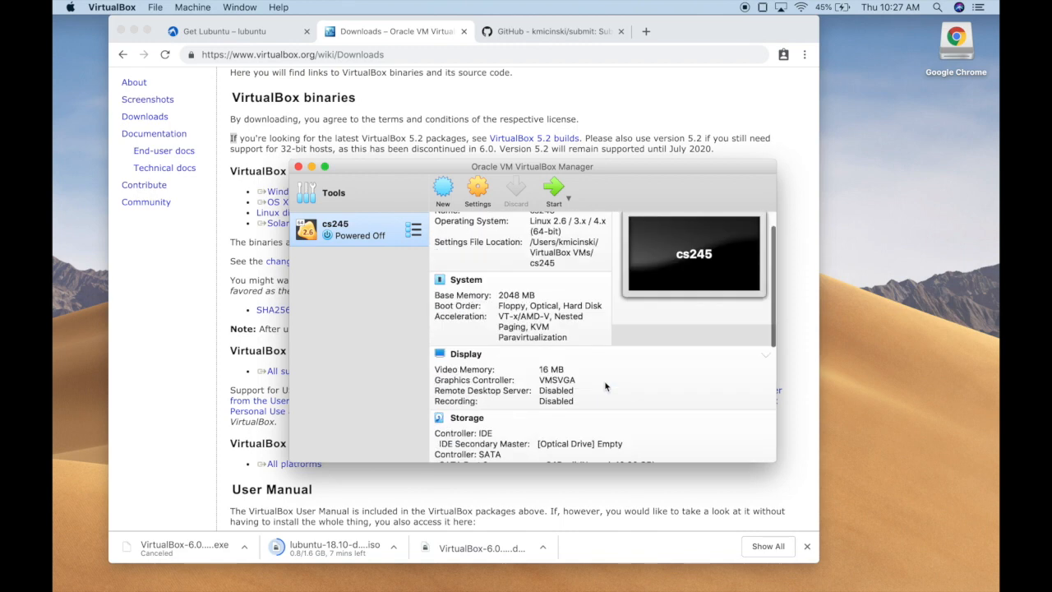
{"action": "left_click", "coordinate": [558, 195]}
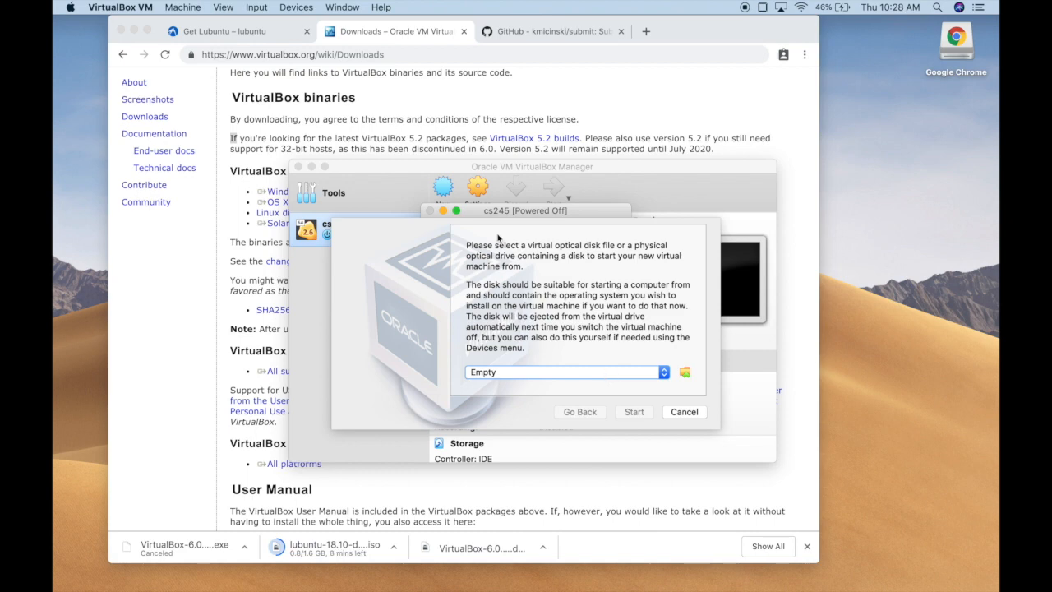
Step: Read both paragraphs of the start-up disk prompt, then cancel it without selecting a disk
{"action": "mouse_move", "coordinate": [473, 247]}
{"action": "left_mouse_down"}
{"action": "mouse_move", "coordinate": [624, 255]}
{"action": "mouse_move", "coordinate": [523, 266]}
{"action": "mouse_move", "coordinate": [466, 246]}
{"action": "left_mouse_up"}
{"action": "left_click", "coordinate": [524, 265]}
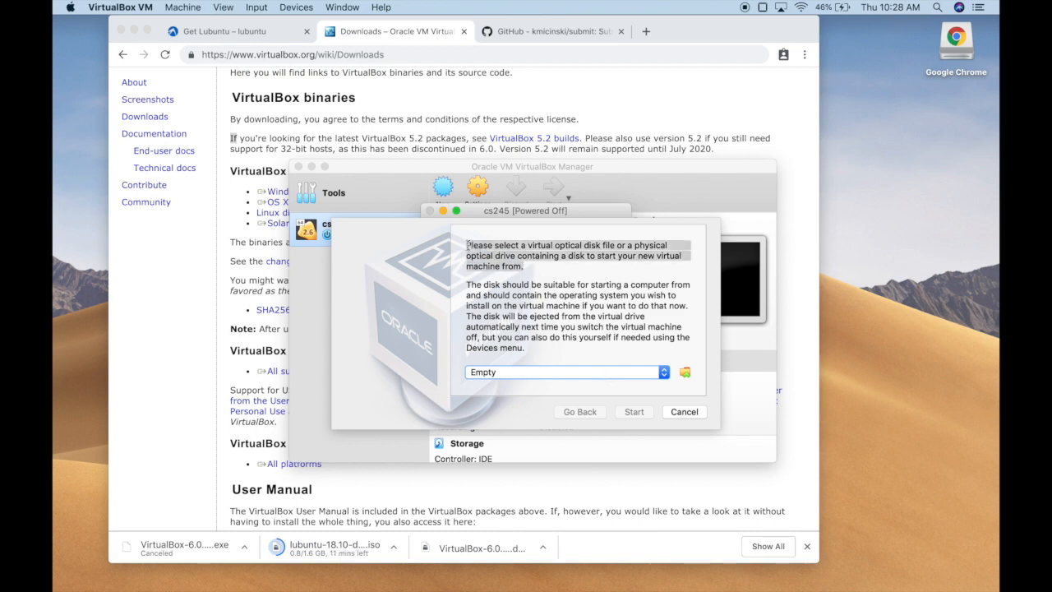
{"action": "left_click", "coordinate": [466, 247]}
{"action": "mouse_move", "coordinate": [466, 284]}
{"action": "left_mouse_down"}
{"action": "mouse_move", "coordinate": [625, 328]}
{"action": "mouse_move", "coordinate": [526, 349]}
{"action": "mouse_move", "coordinate": [465, 285]}
{"action": "left_mouse_up"}
{"action": "left_click", "coordinate": [526, 349]}
{"action": "left_click", "coordinate": [464, 286]}
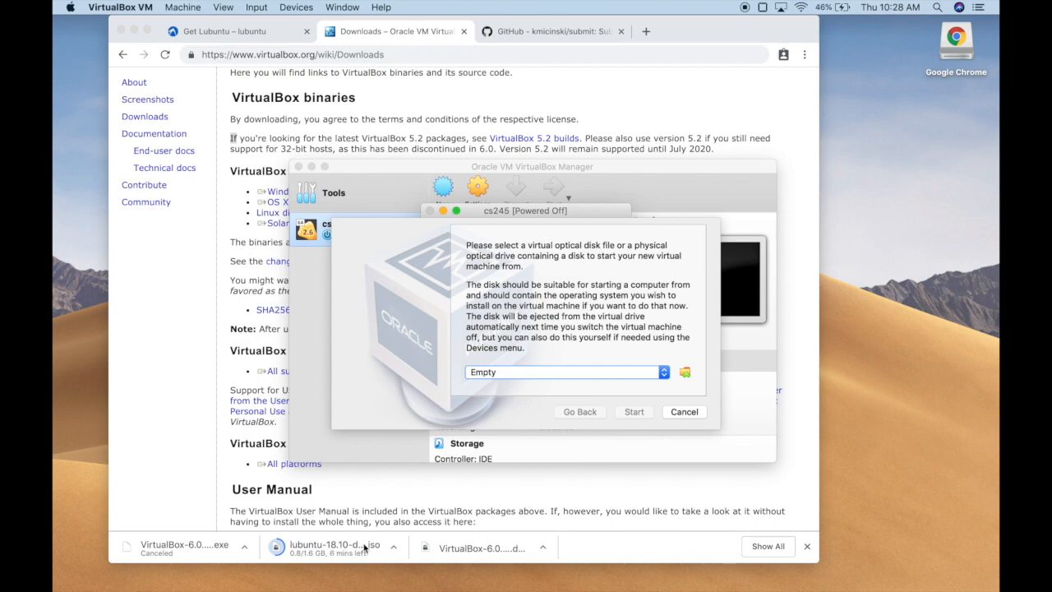
{"action": "left_click", "coordinate": [683, 411]}
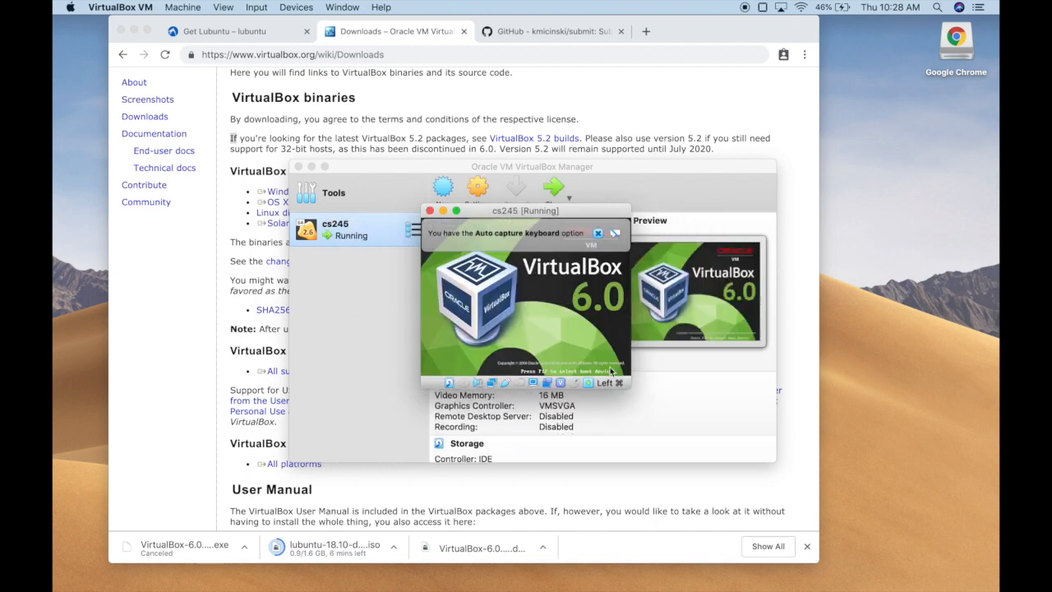
Step: Decline keyboard and mouse capture, enlarge the VM window, and relaunch cs245
{"action": "left_click", "coordinate": [567, 333]}
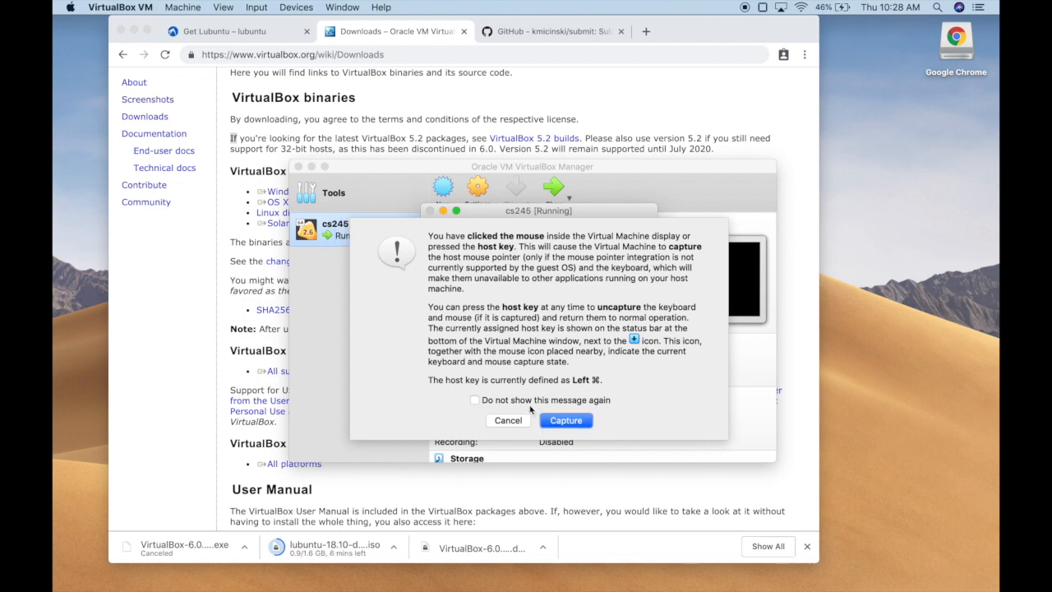
{"action": "left_click", "coordinate": [508, 420]}
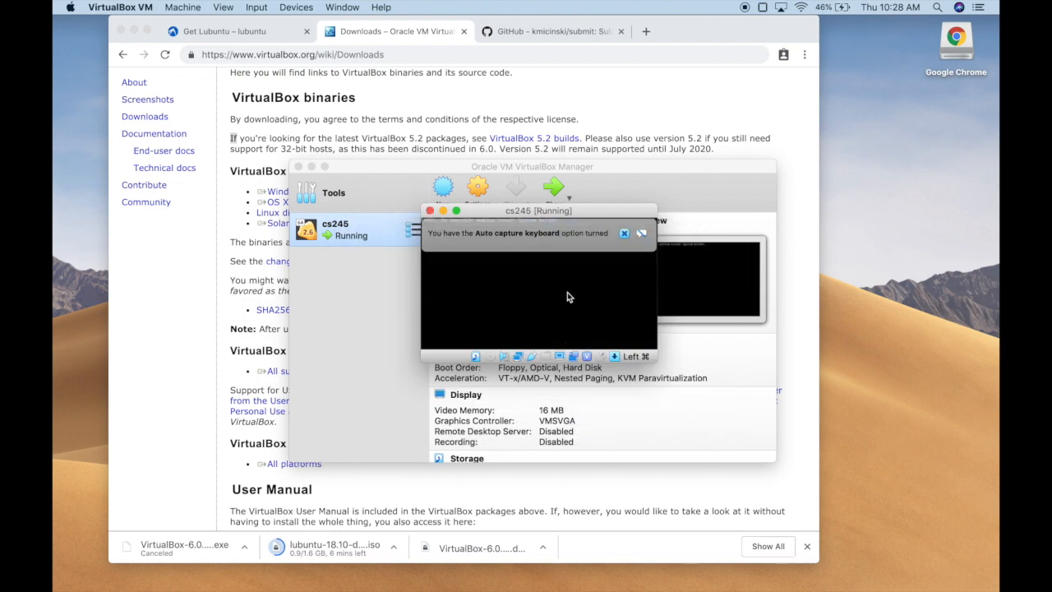
{"action": "left_click_drag", "start_coordinate": [656, 361], "coordinate": [757, 443]}
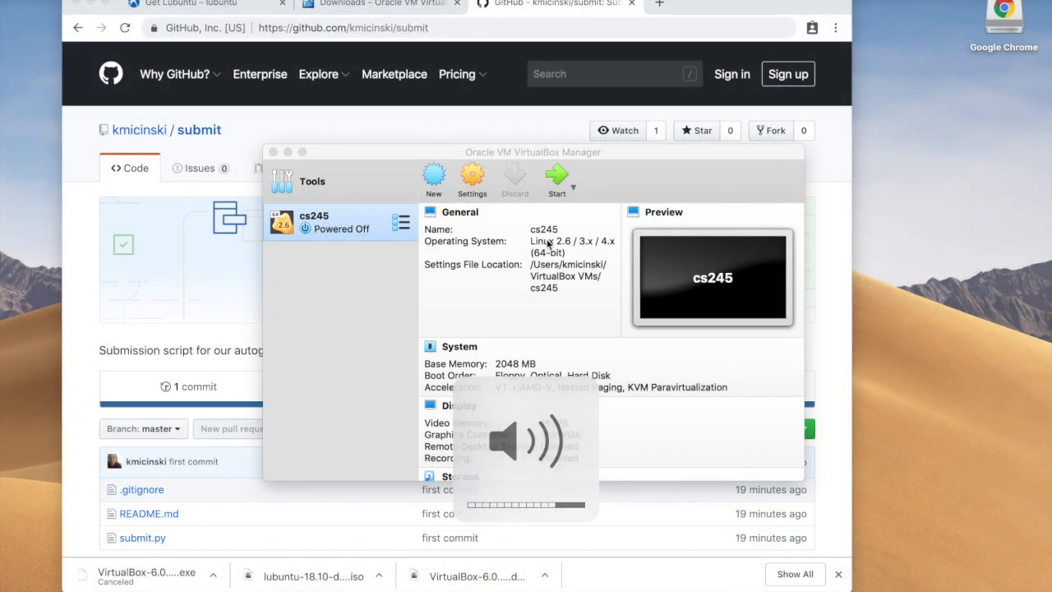
{"action": "left_click", "coordinate": [558, 184]}
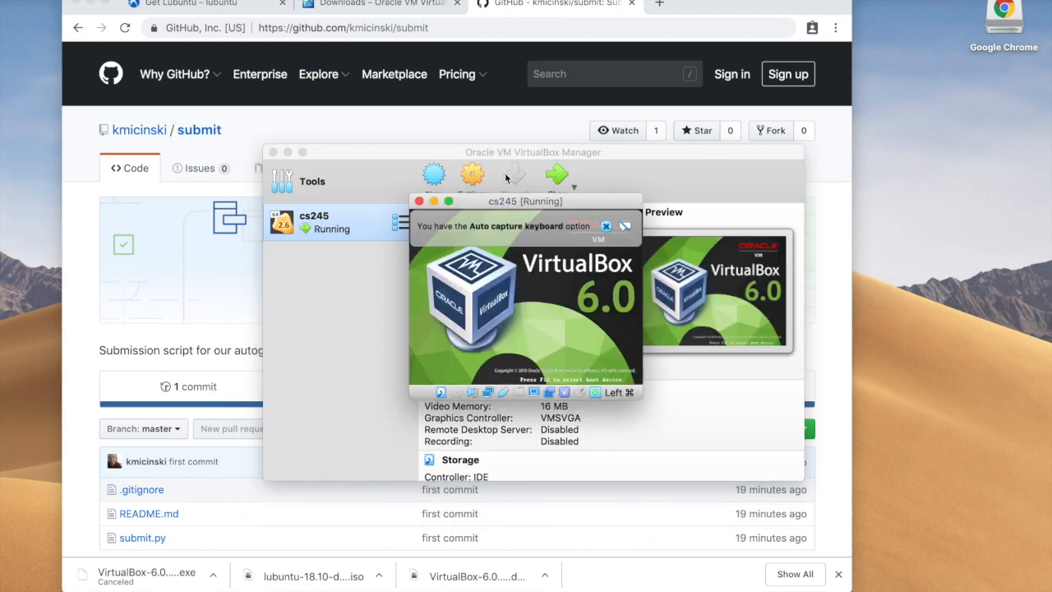
Step: Enlarge the VM window to see the no-bootable-medium error, then power off cs245
{"action": "left_click_drag", "start_coordinate": [414, 156], "coordinate": [645, 252]}
{"action": "left_click_drag", "start_coordinate": [596, 206], "coordinate": [817, 197]}
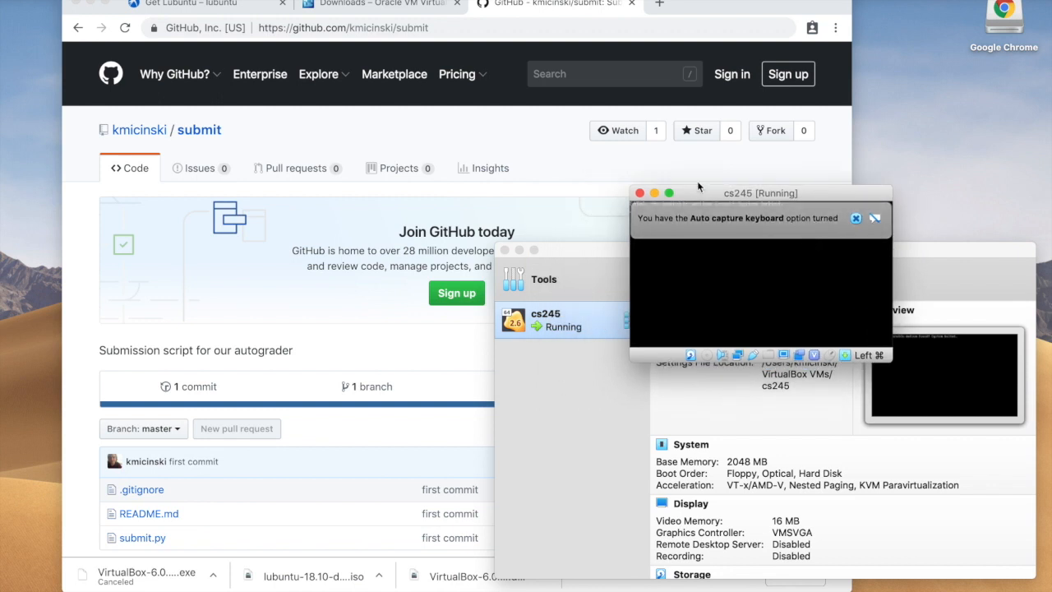
{"action": "left_click_drag", "start_coordinate": [770, 193], "coordinate": [469, 208]}
{"action": "left_click_drag", "start_coordinate": [553, 376], "coordinate": [777, 585]}
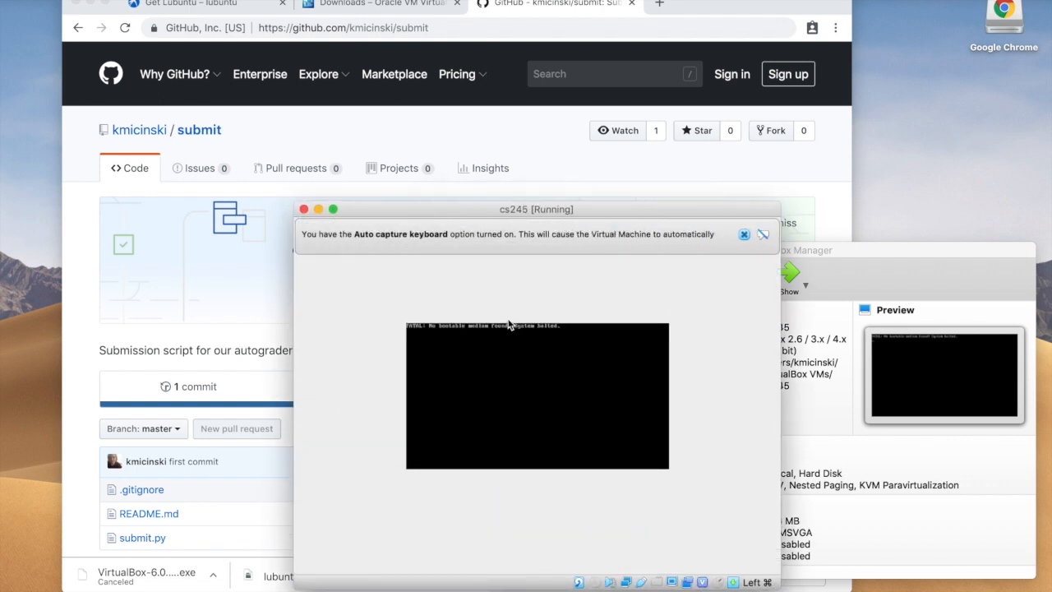
{"action": "left_click", "coordinate": [304, 209]}
{"action": "left_click", "coordinate": [606, 324]}
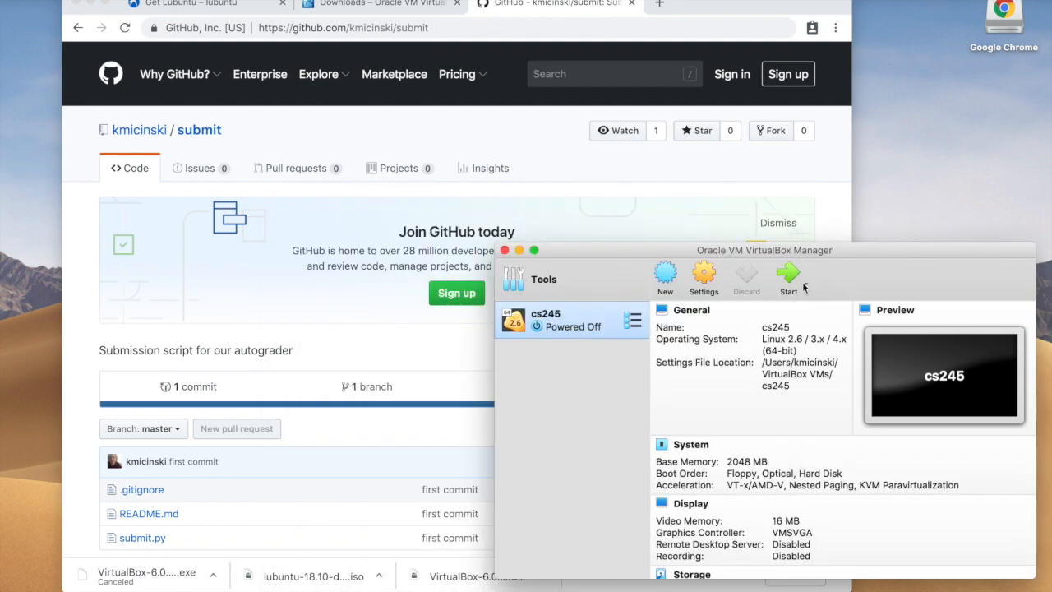
{"action": "left_click", "coordinate": [805, 284]}
Step: Open cs245's Storage settings and select the empty optical drive under Controller: IDE
{"action": "left_click", "coordinate": [706, 282]}
{"action": "left_click", "coordinate": [703, 278]}
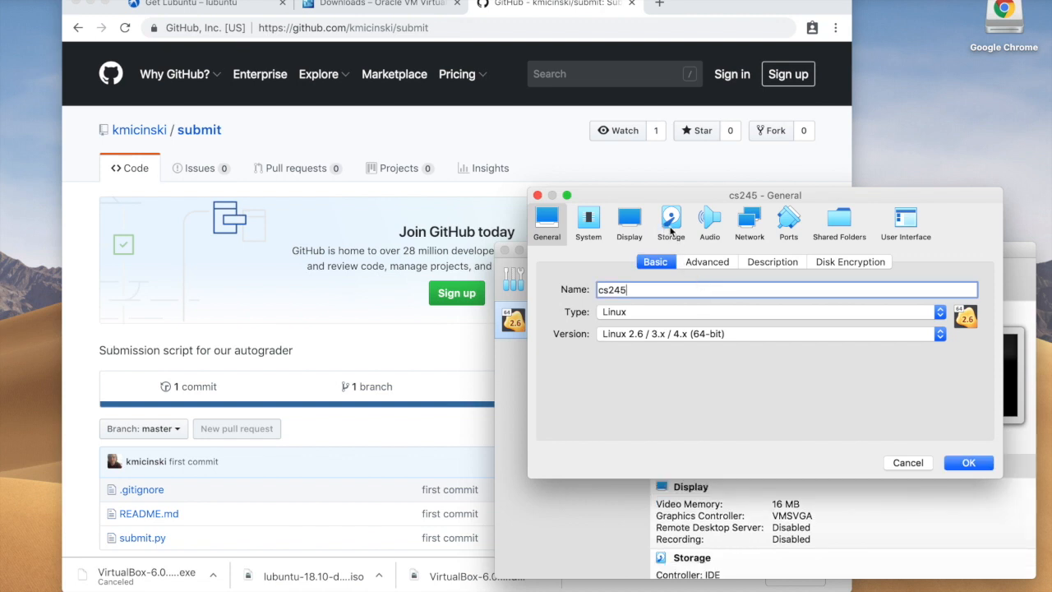
{"action": "left_click", "coordinate": [670, 223]}
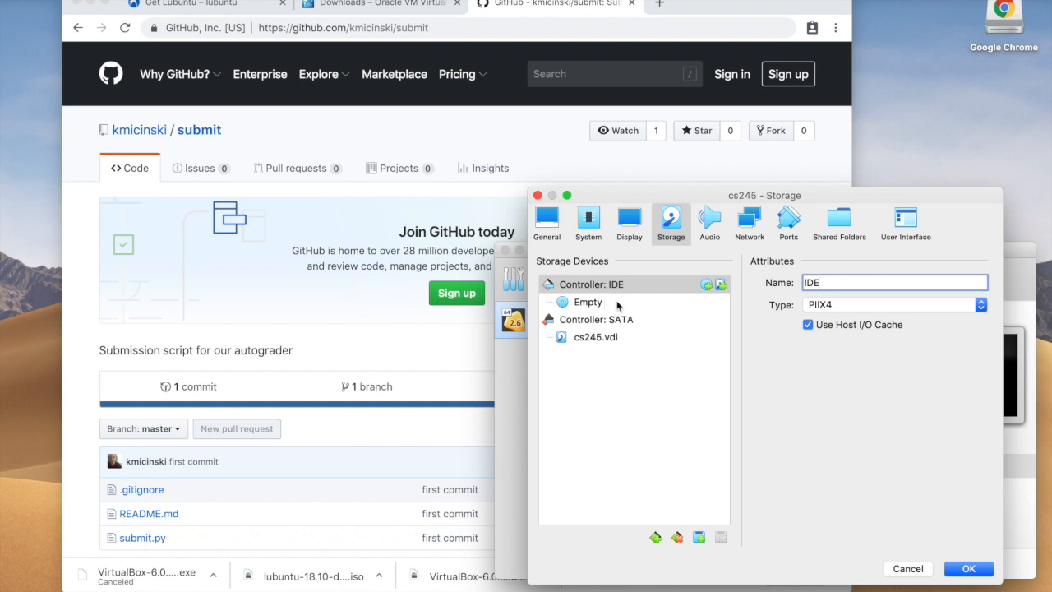
{"action": "left_click", "coordinate": [609, 290]}
{"action": "left_click", "coordinate": [630, 302]}
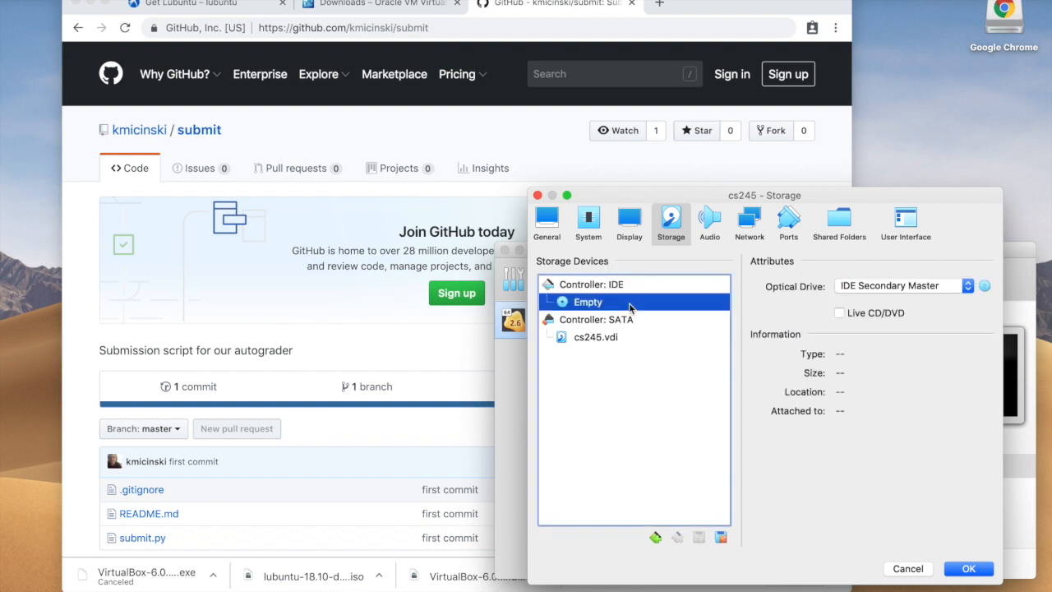
Step: Keep IDE Secondary Master as the slot and choose to load a disk image file
{"action": "left_click", "coordinate": [863, 294]}
{"action": "left_click", "coordinate": [863, 289]}
{"action": "left_click", "coordinate": [851, 319]}
{"action": "left_click", "coordinate": [852, 319]}
{"action": "left_click", "coordinate": [984, 288]}
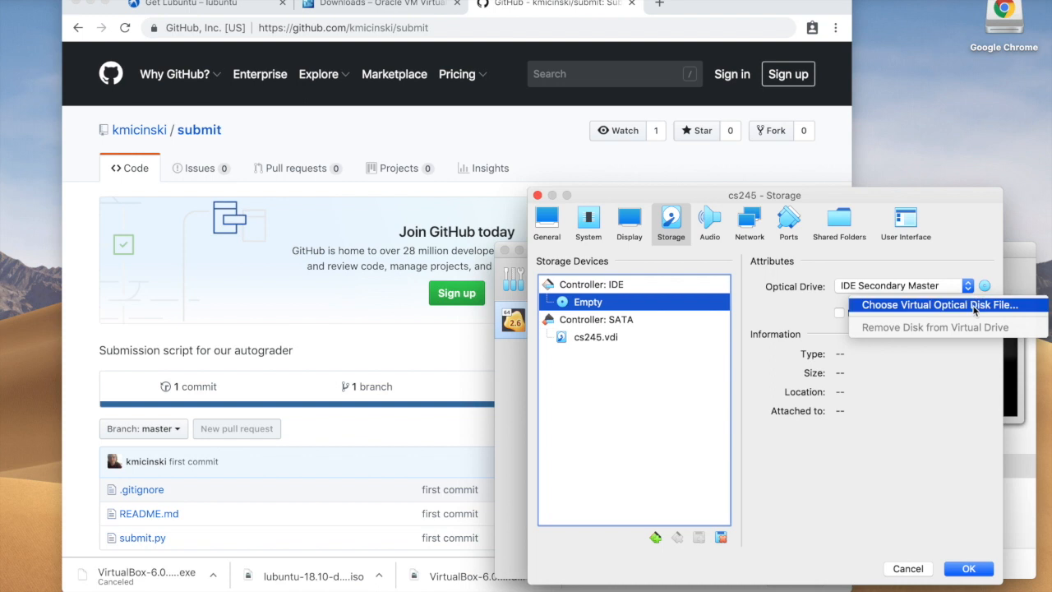
{"action": "left_click", "coordinate": [973, 305]}
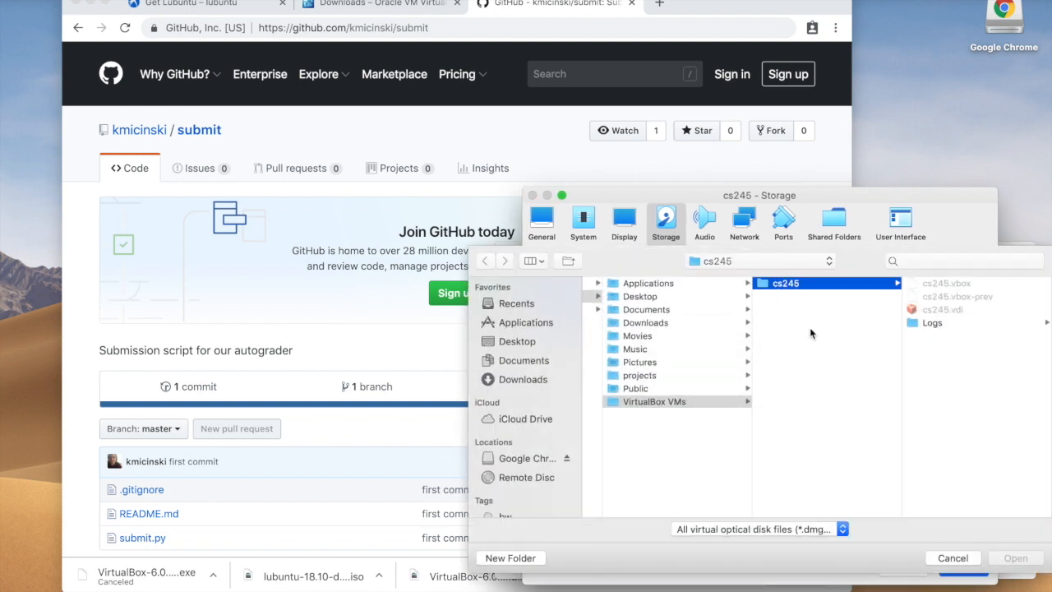
Step: Load lubuntu-18.10-desktop-amd64.iso from Downloads into the optical drive and save the settings
{"action": "left_click", "coordinate": [830, 529]}
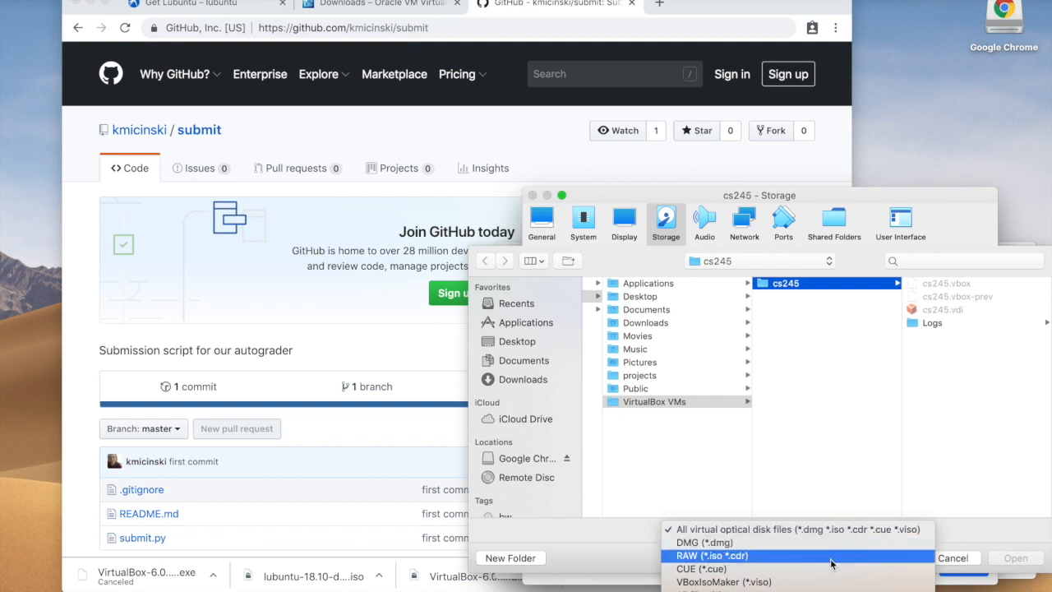
{"action": "left_click", "coordinate": [832, 564]}
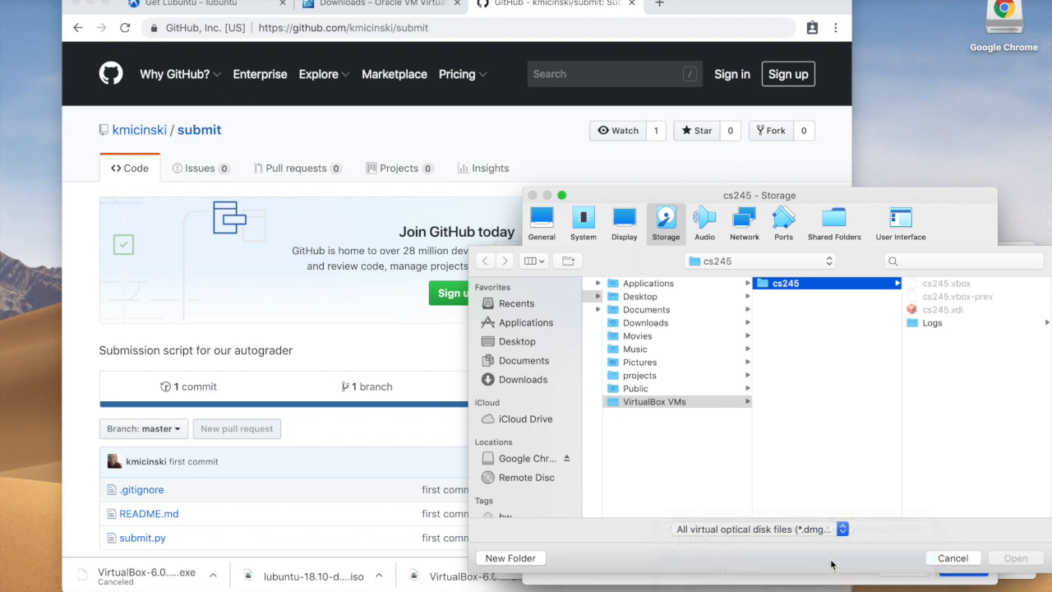
{"action": "left_click", "coordinate": [703, 325]}
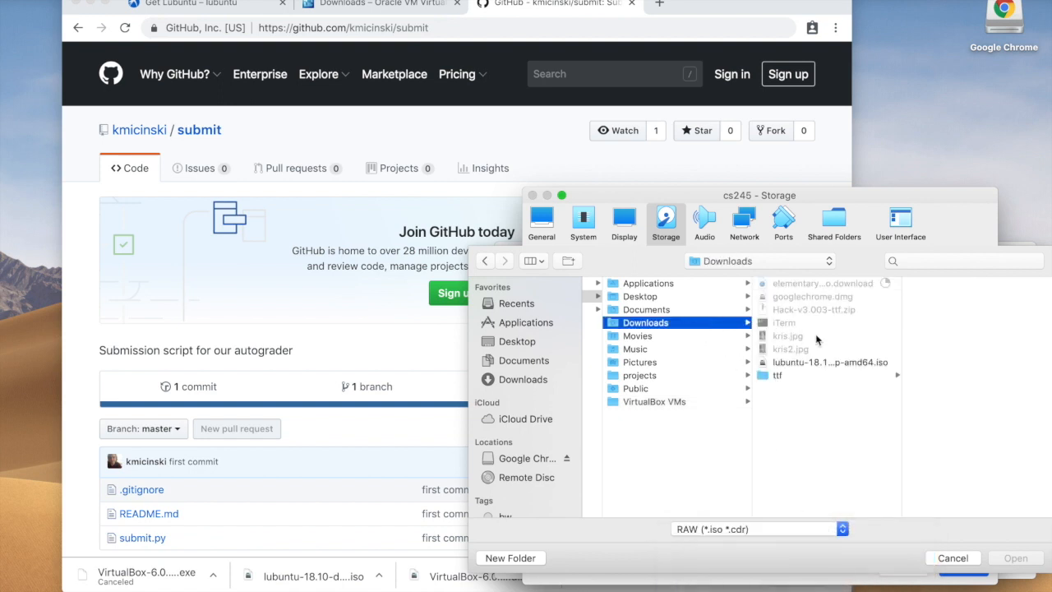
{"action": "left_click", "coordinate": [829, 362]}
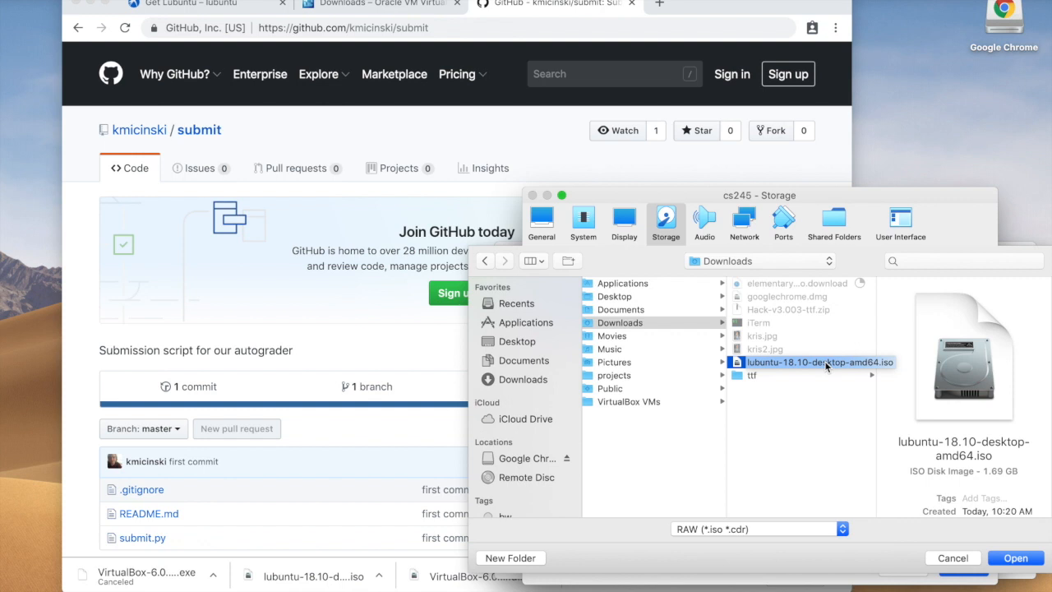
{"action": "double_click", "coordinate": [827, 365]}
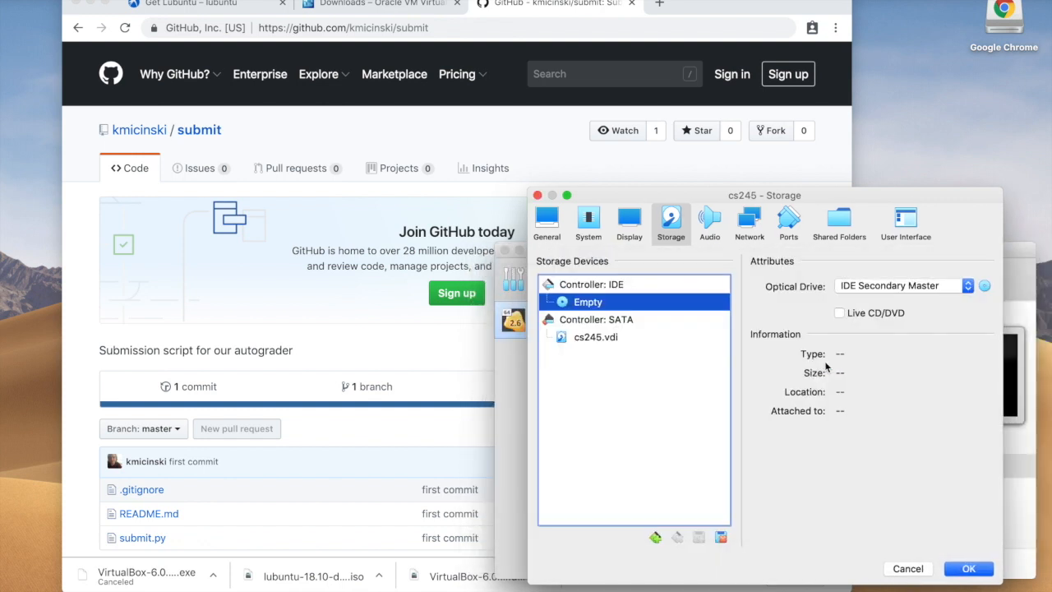
{"action": "left_click", "coordinate": [969, 569]}
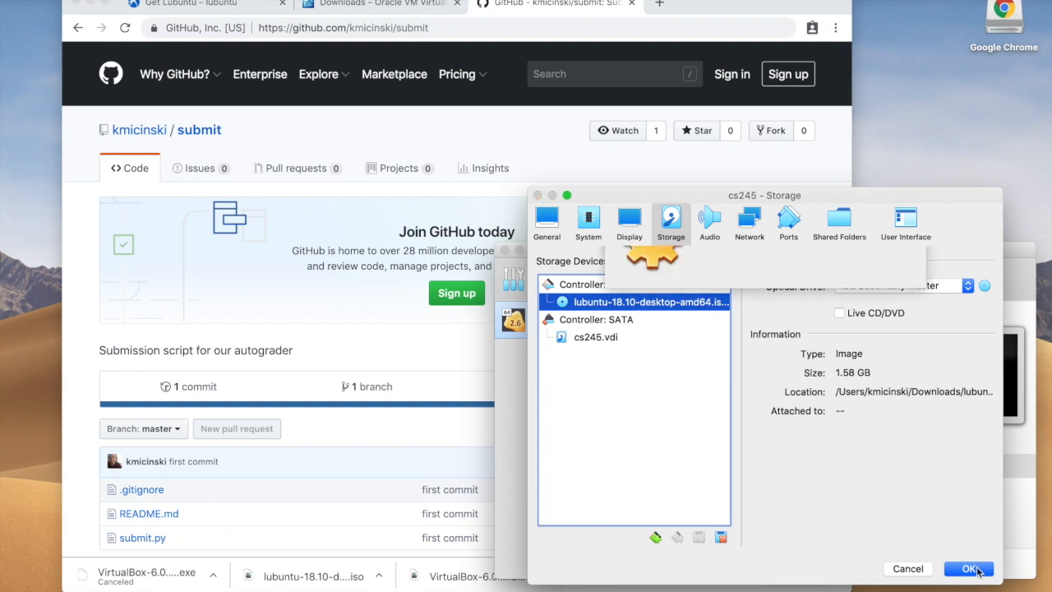
{"action": "left_click_drag", "start_coordinate": [816, 253], "coordinate": [634, 203]}
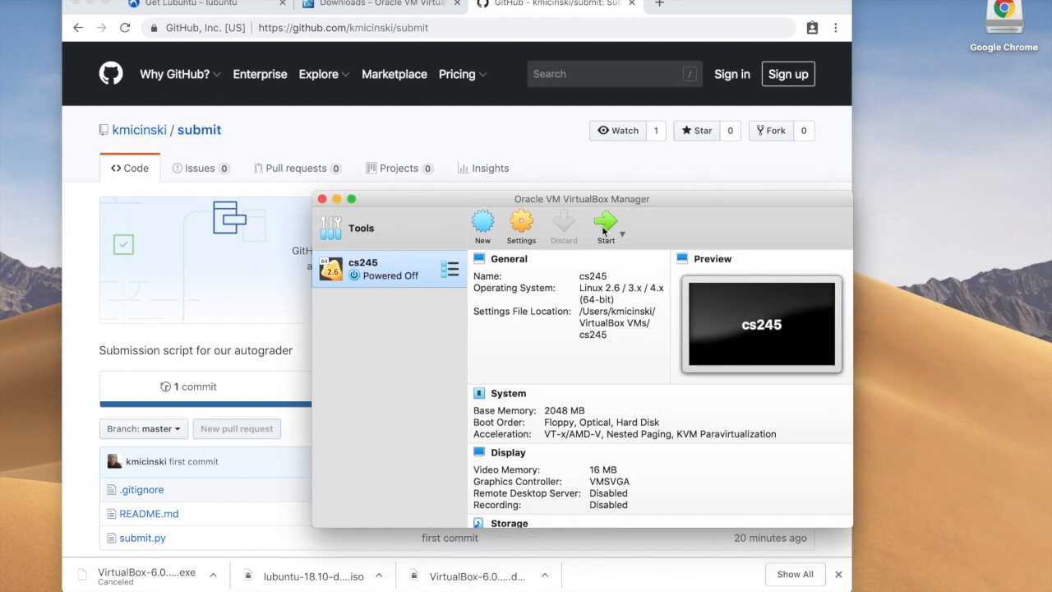
Step: Start cs245 and switch its window to full screen, then to scaled mode
{"action": "left_click", "coordinate": [603, 230]}
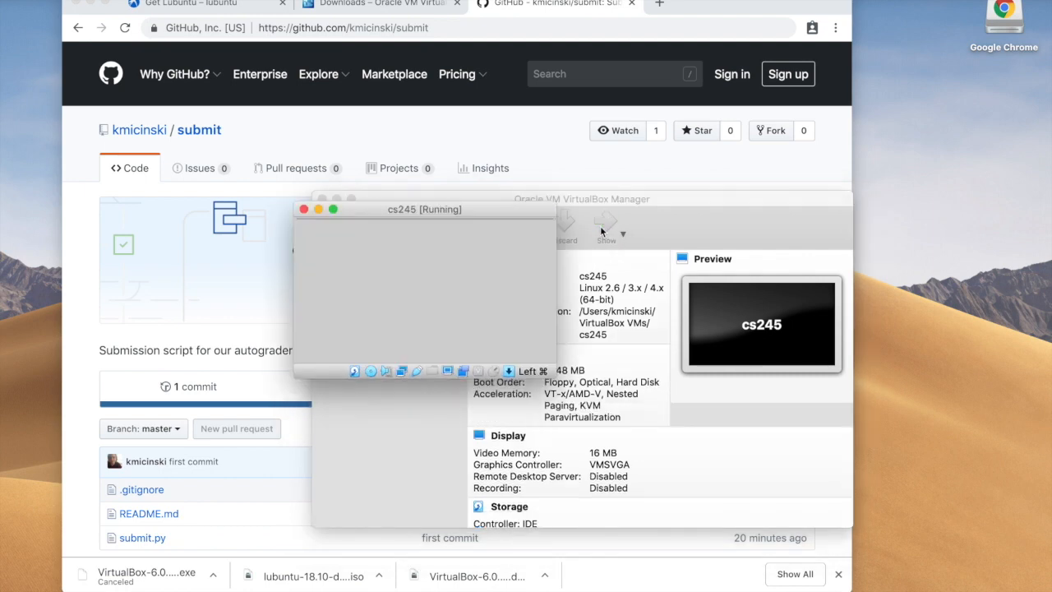
{"action": "left_click_drag", "start_coordinate": [473, 215], "coordinate": [412, 104]}
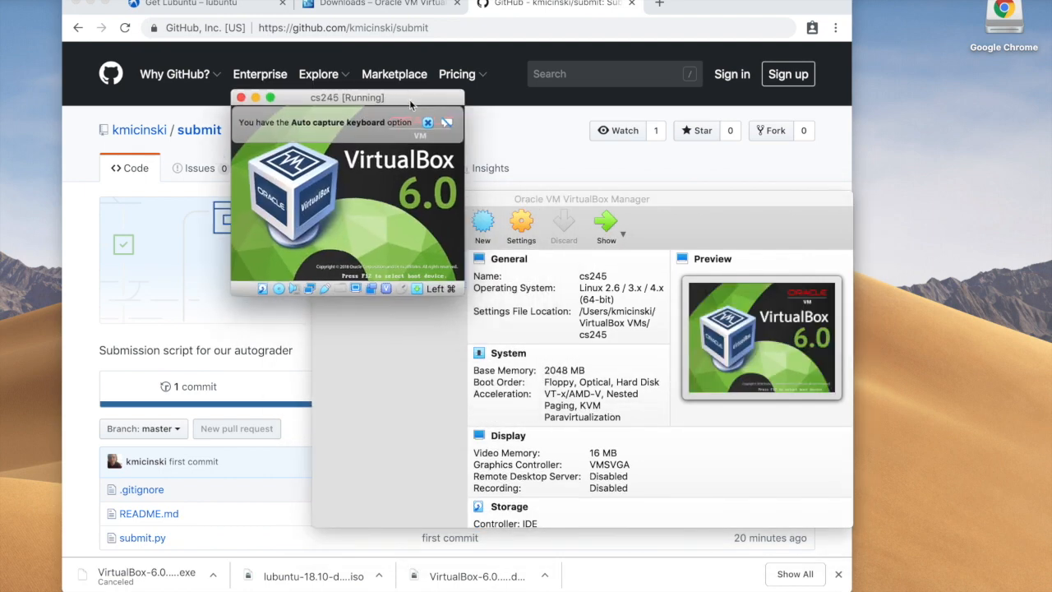
{"action": "left_click", "coordinate": [271, 98]}
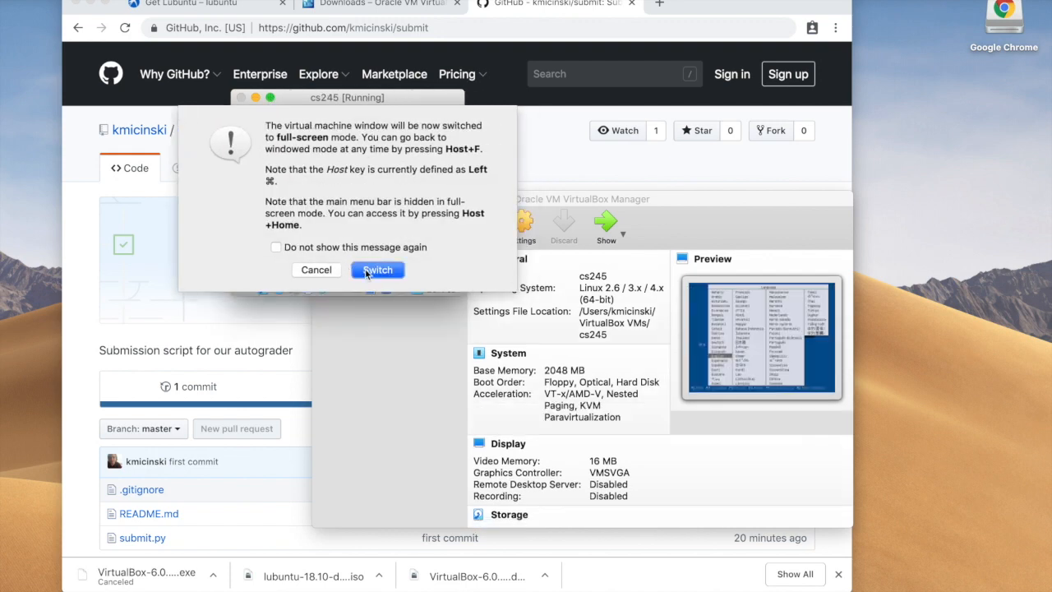
{"action": "left_click", "coordinate": [375, 269]}
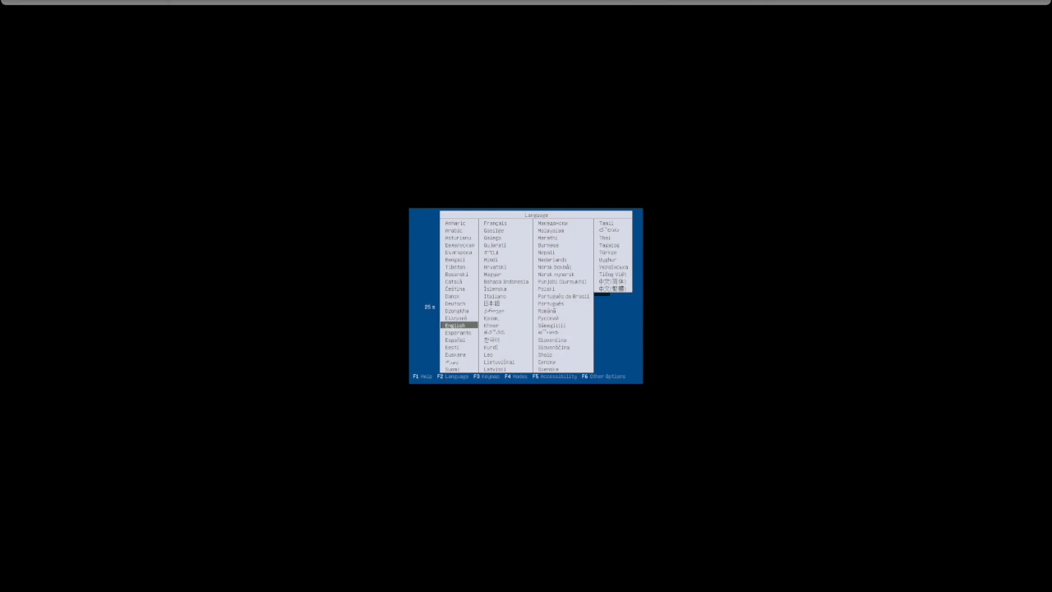
{"action": "left_click", "coordinate": [226, 21]}
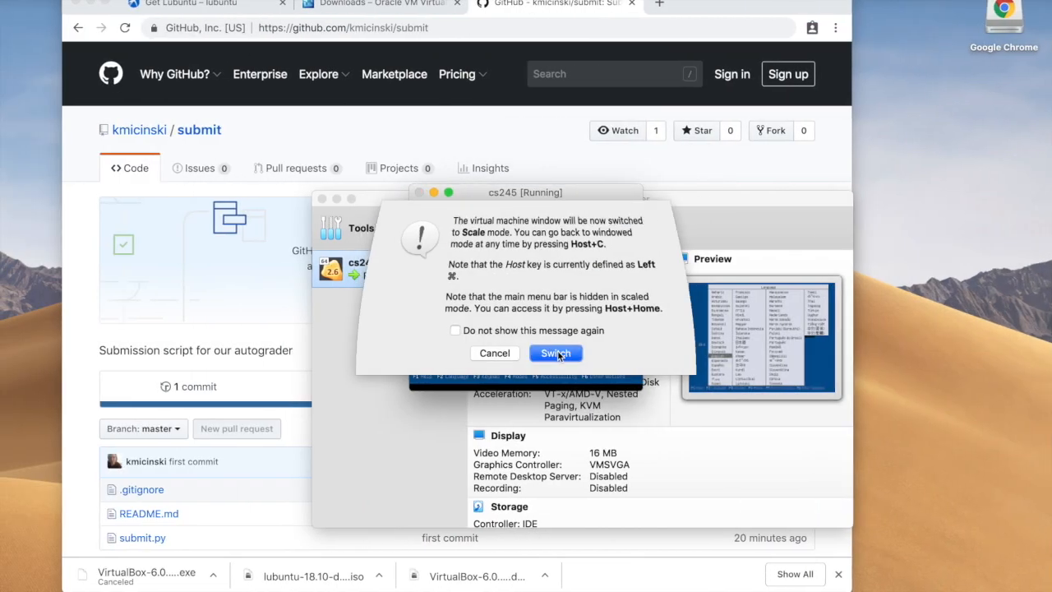
{"action": "left_click", "coordinate": [557, 482]}
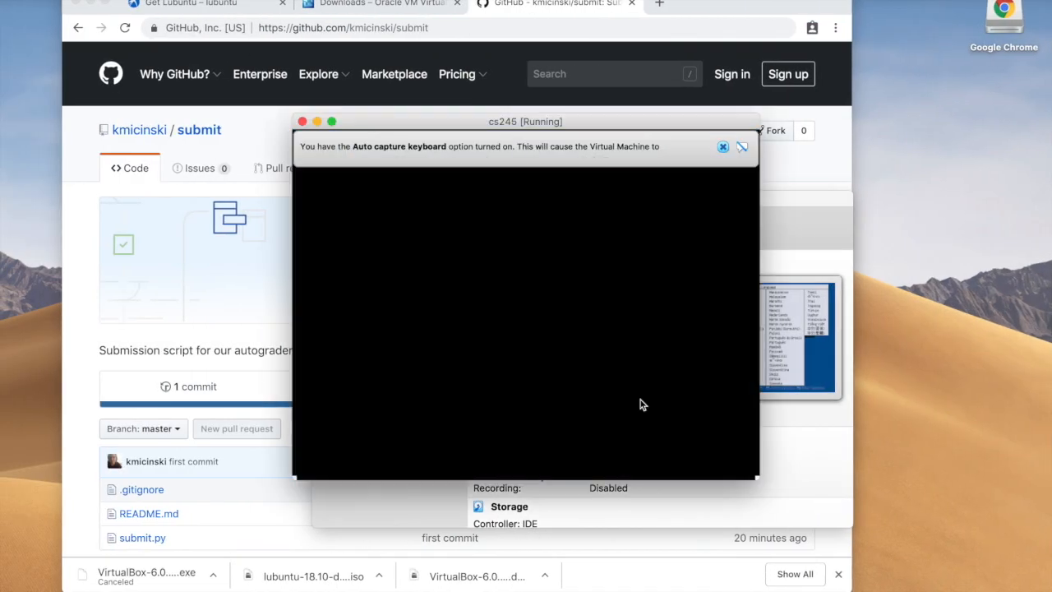
Step: Let the VM capture keyboard and mouse, accept English, and highlight Start Lubuntu
{"action": "left_click", "coordinate": [701, 390]}
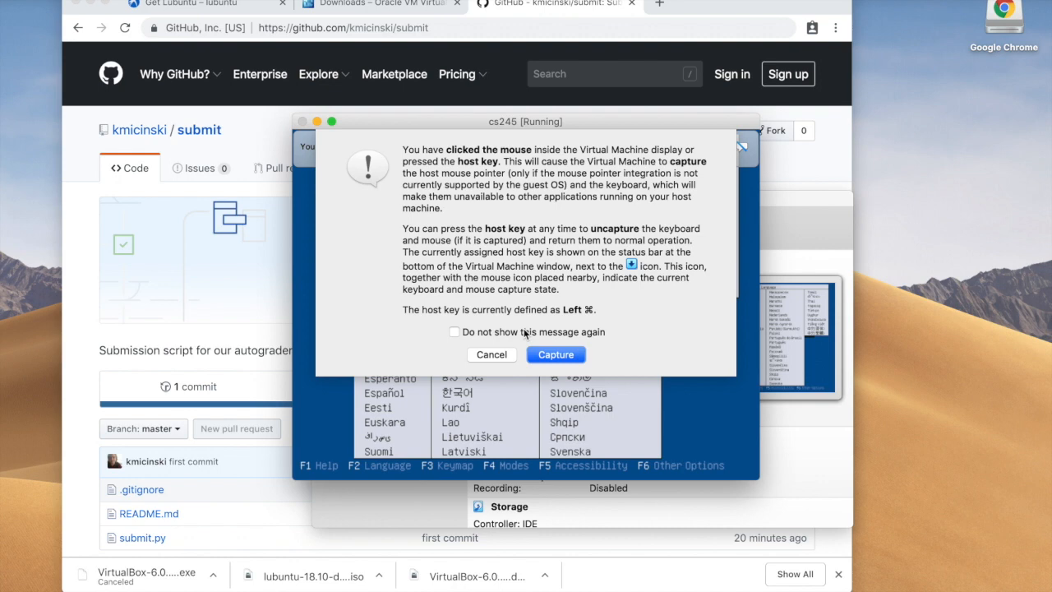
{"action": "left_click", "coordinate": [523, 332]}
{"action": "left_click", "coordinate": [558, 354]}
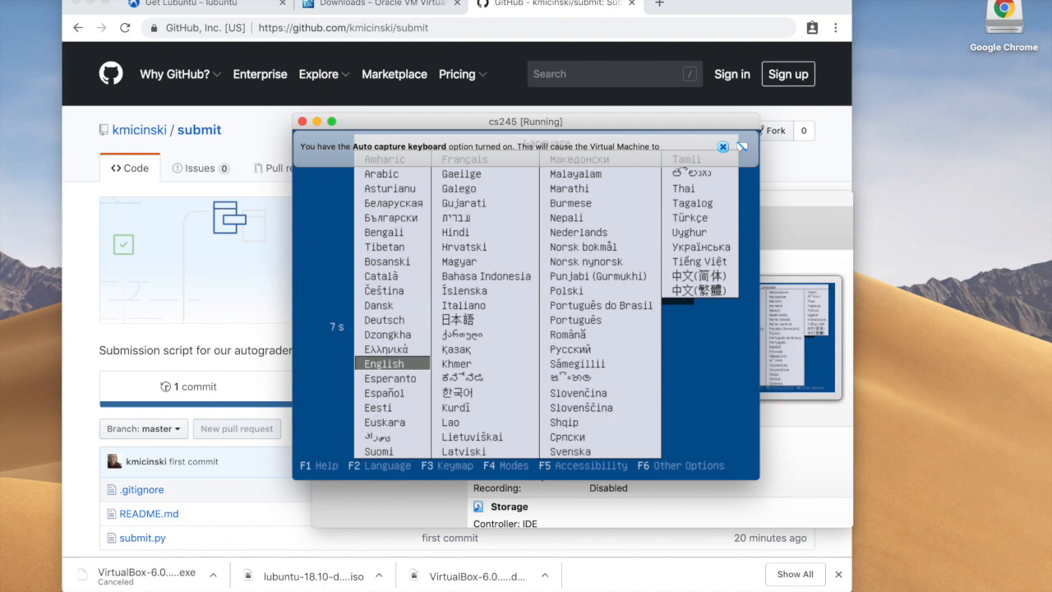
{"action": "key", "text": "Return"}
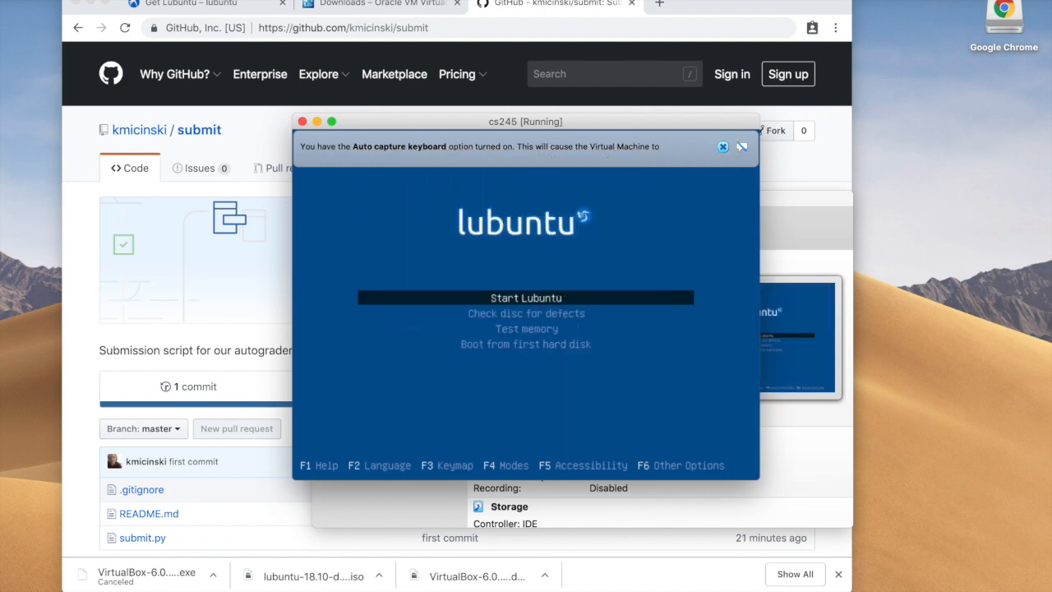
{"action": "key", "text": "Down"}
{"action": "key", "text": "Down"}
{"action": "key", "text": "Down"}
{"action": "key", "text": "Up"}
{"action": "key", "text": "Up"}
{"action": "key", "text": "Up"}
Step: Boot the Lubuntu live session and allow VirtualBox microphone access
{"action": "key", "text": "Return"}
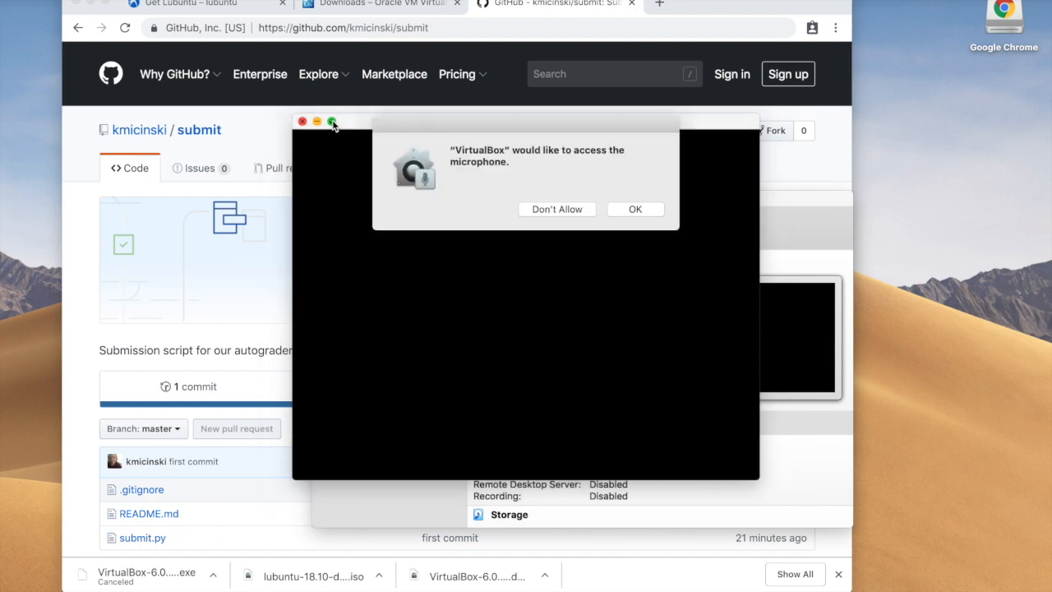
{"action": "left_click", "coordinate": [622, 212]}
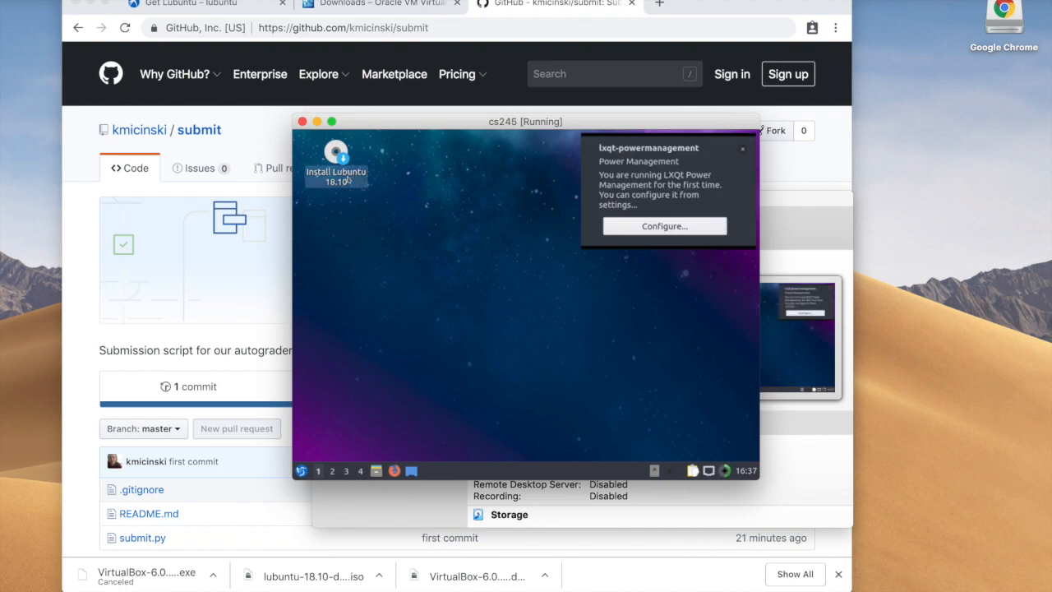
Step: Launch Install Lubuntu 18.10, dismiss the power notice, and switch the VM to full screen
{"action": "left_click", "coordinate": [349, 180]}
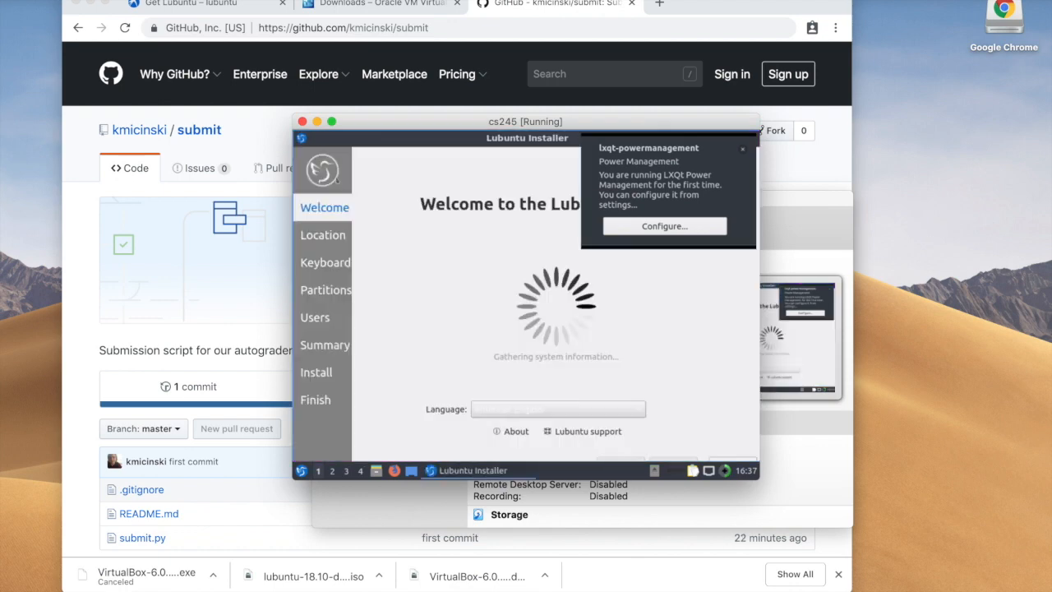
{"action": "left_click", "coordinate": [743, 150]}
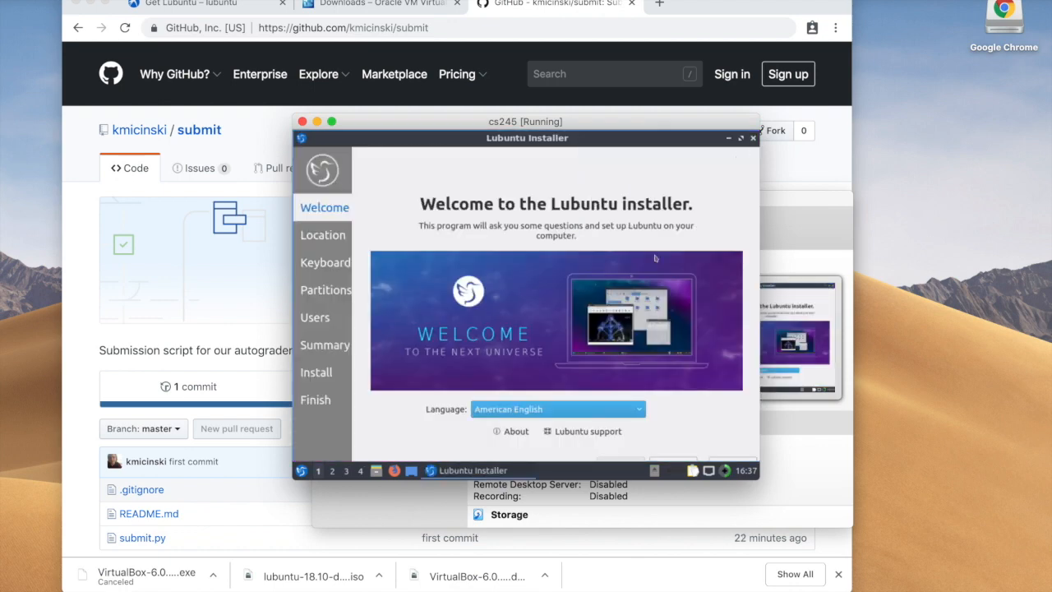
{"action": "left_click", "coordinate": [332, 122]}
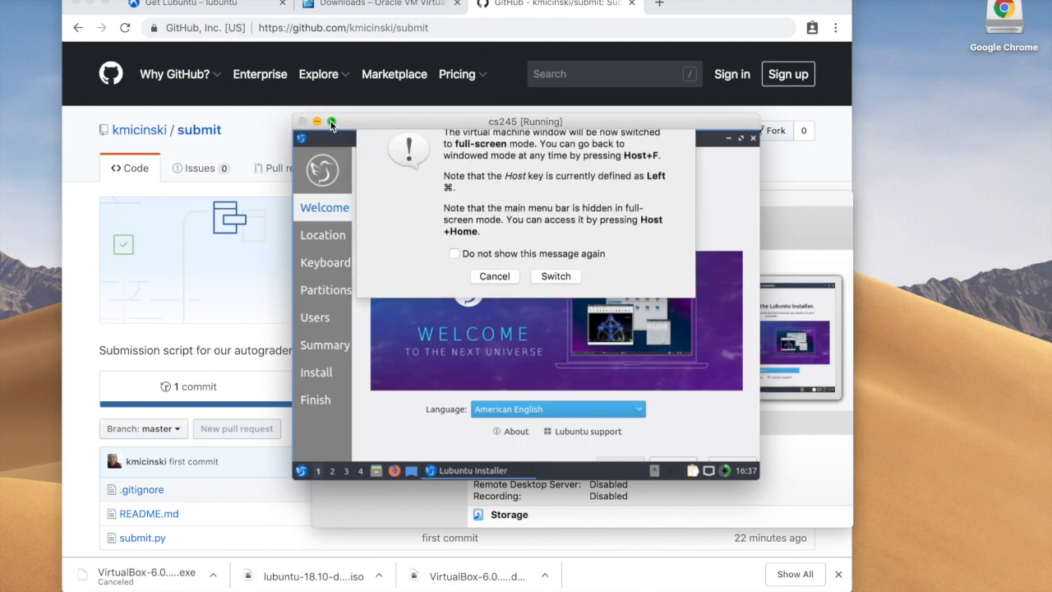
{"action": "left_click", "coordinate": [557, 294]}
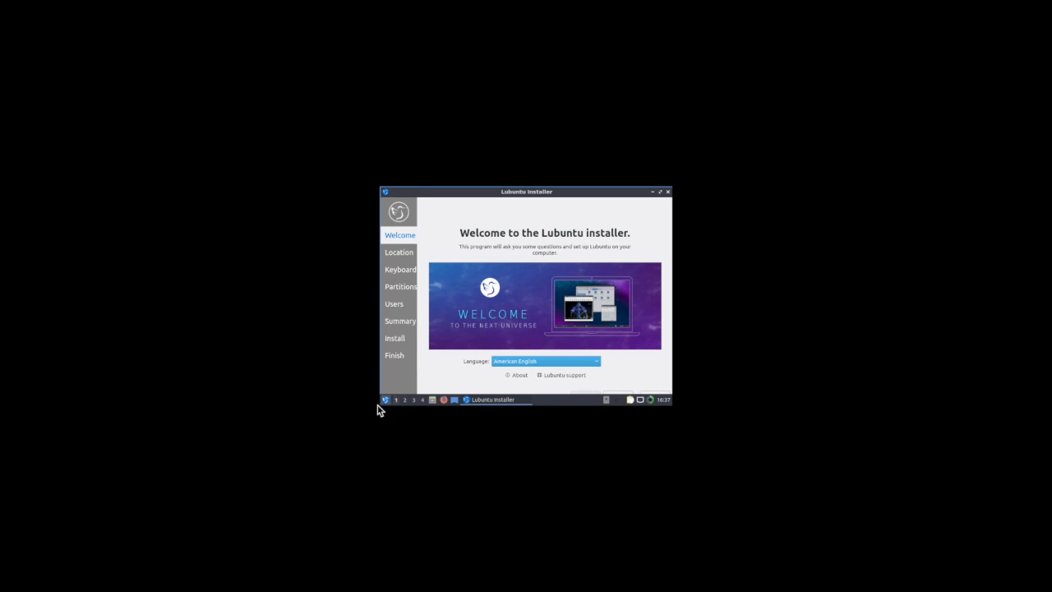
Step: Return the VM display to Scaled Mode and confirm the switch
{"action": "left_click", "coordinate": [388, 401]}
{"action": "left_click", "coordinate": [388, 402]}
{"action": "left_click", "coordinate": [185, 0]}
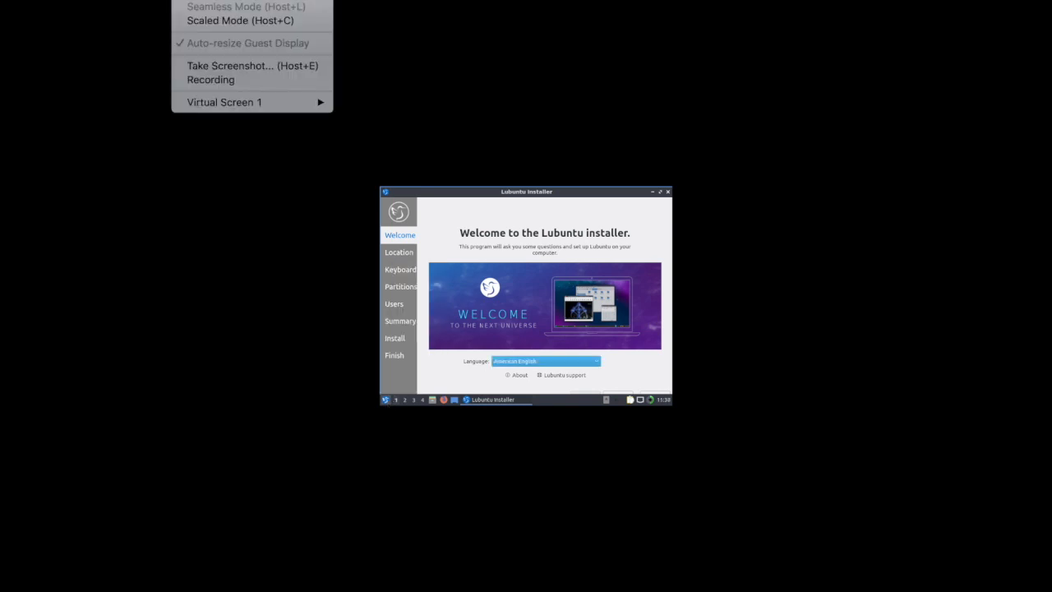
{"action": "left_click", "coordinate": [229, 22]}
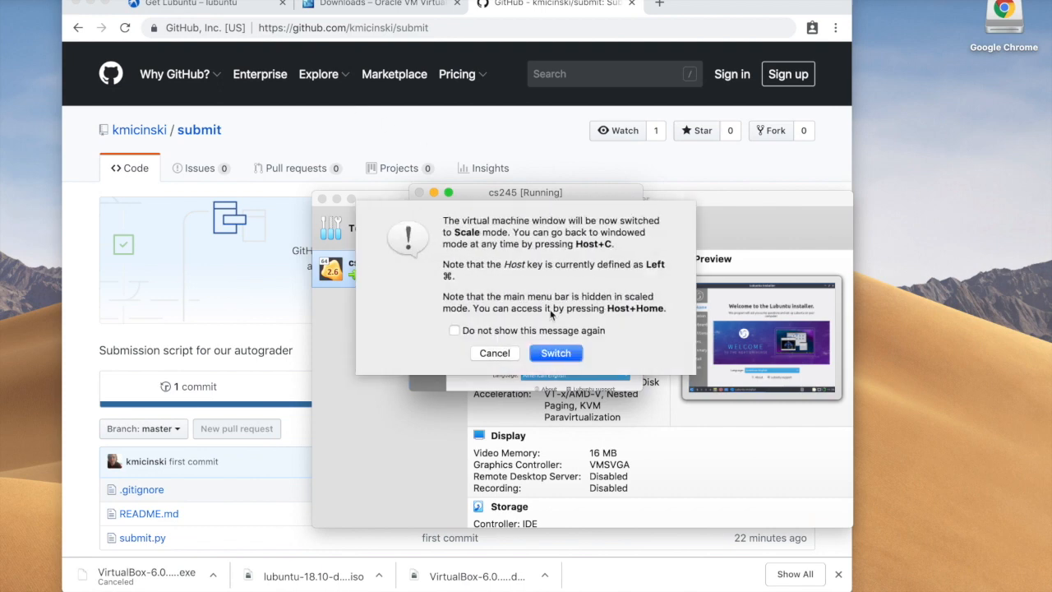
{"action": "left_click", "coordinate": [551, 355]}
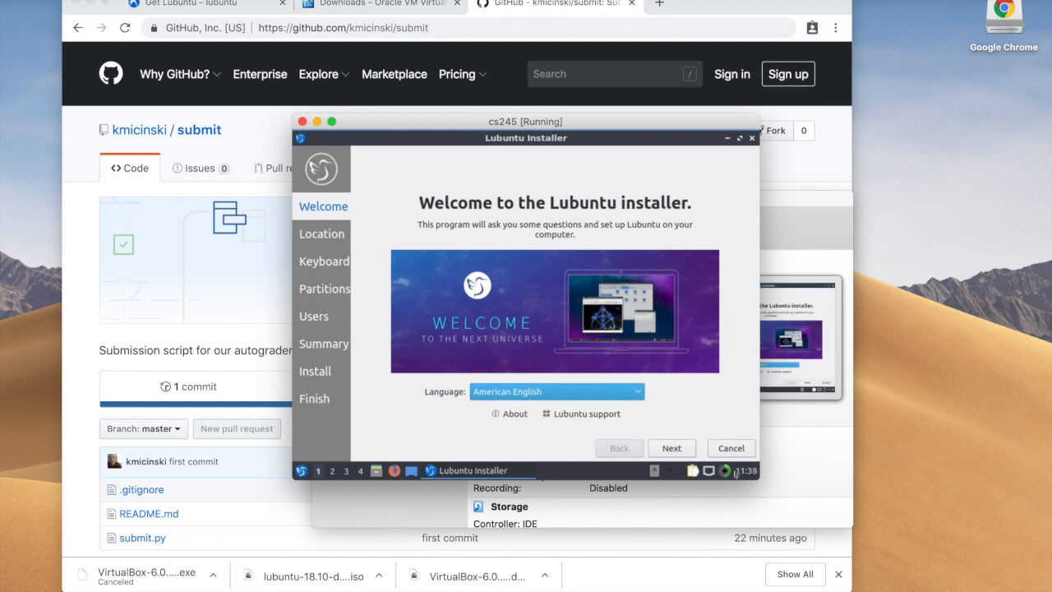
Step: Accept the New York location and English (US) keyboard, choose Erase disk, and continue
{"action": "left_click", "coordinate": [667, 448]}
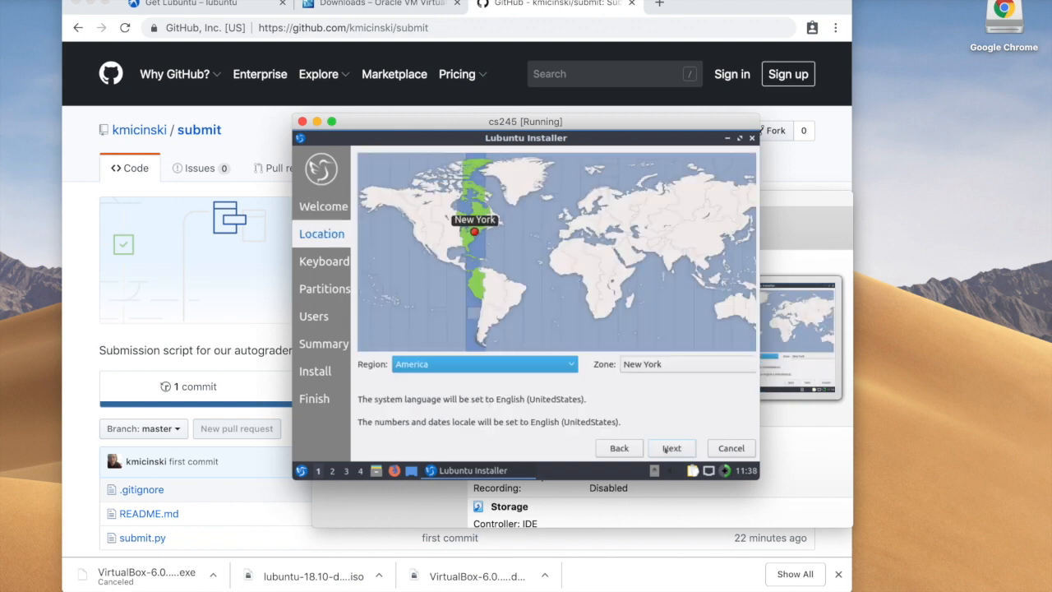
{"action": "left_click", "coordinate": [666, 449]}
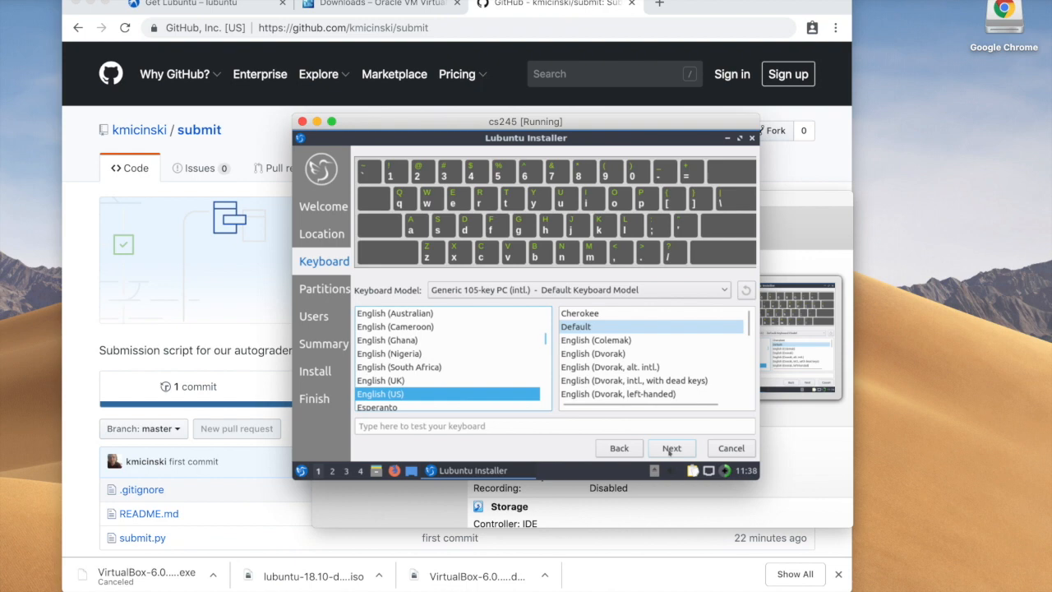
{"action": "left_click", "coordinate": [669, 450]}
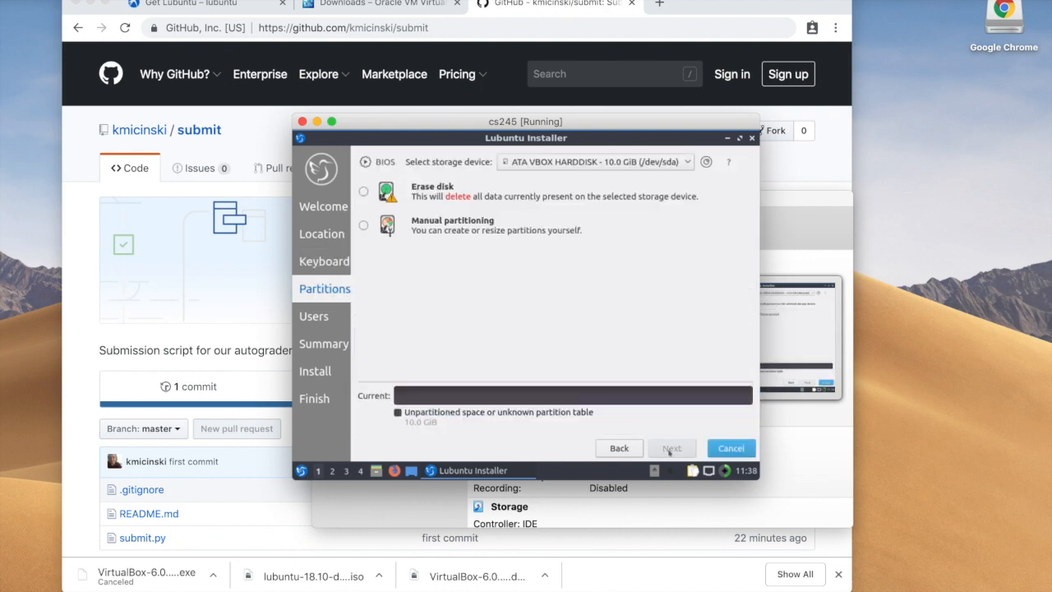
{"action": "left_click", "coordinate": [363, 191]}
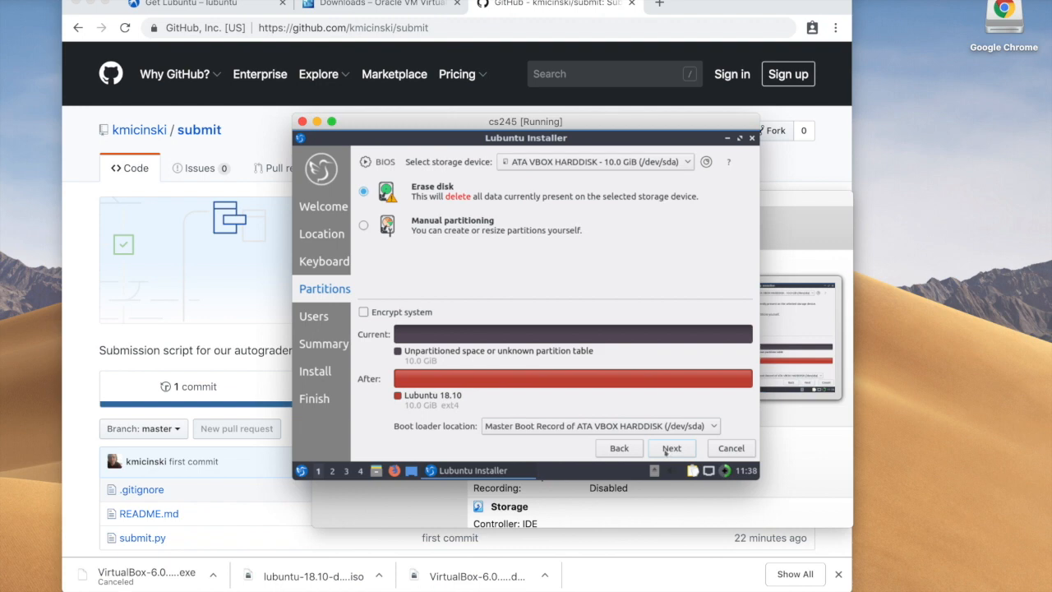
{"action": "left_click", "coordinate": [667, 449]}
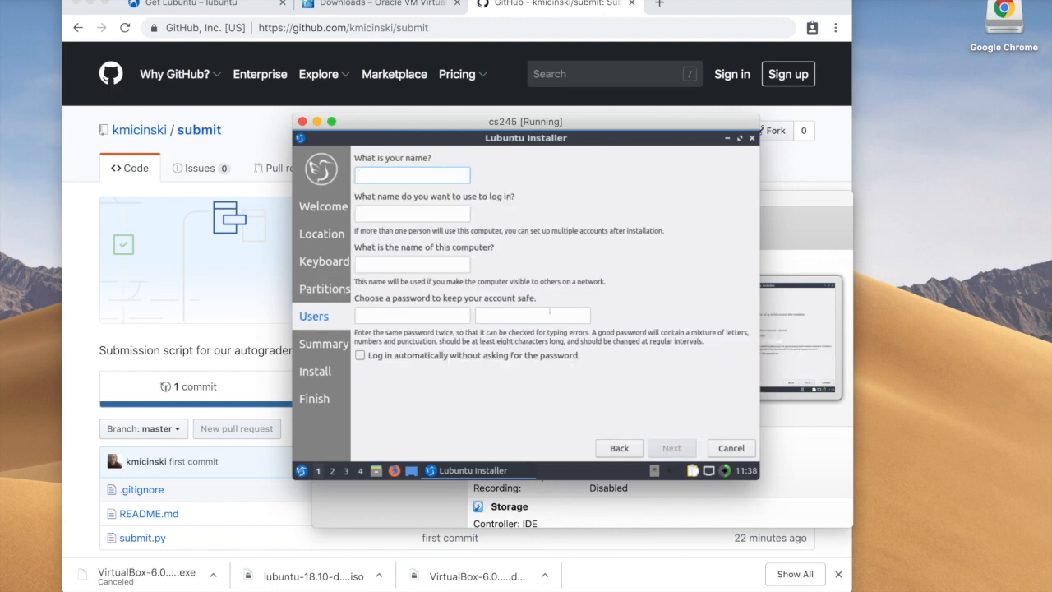
Step: Enter the user's full name, login name, computer name and password, then continue
{"action": "type", "text": "Kristopher Micl"}
{"action": "type", "text": "nski"}
{"action": "key", "text": "Tab"}
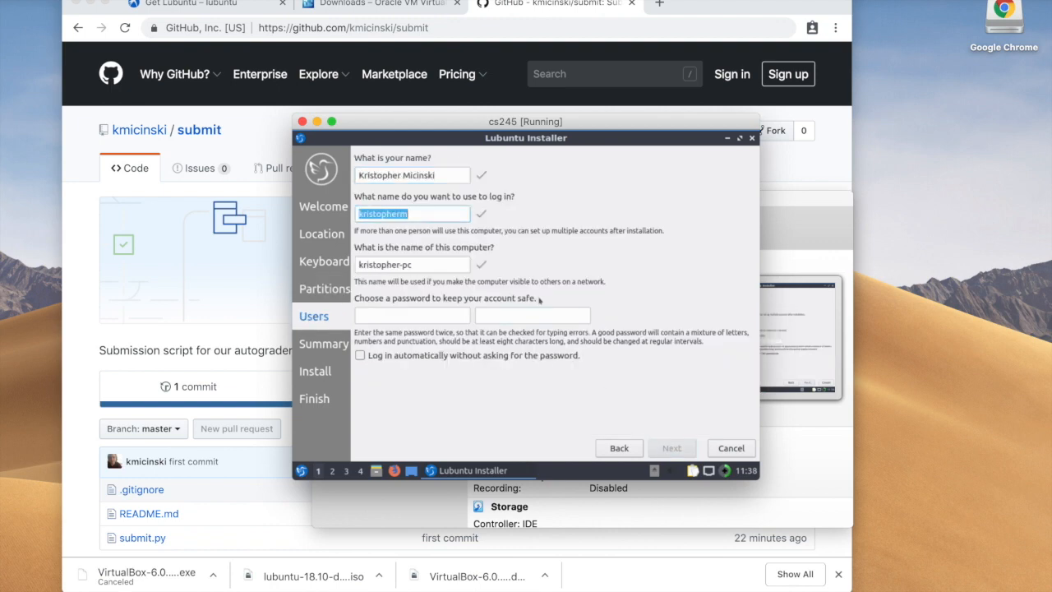
{"action": "key", "text": "Tab"}
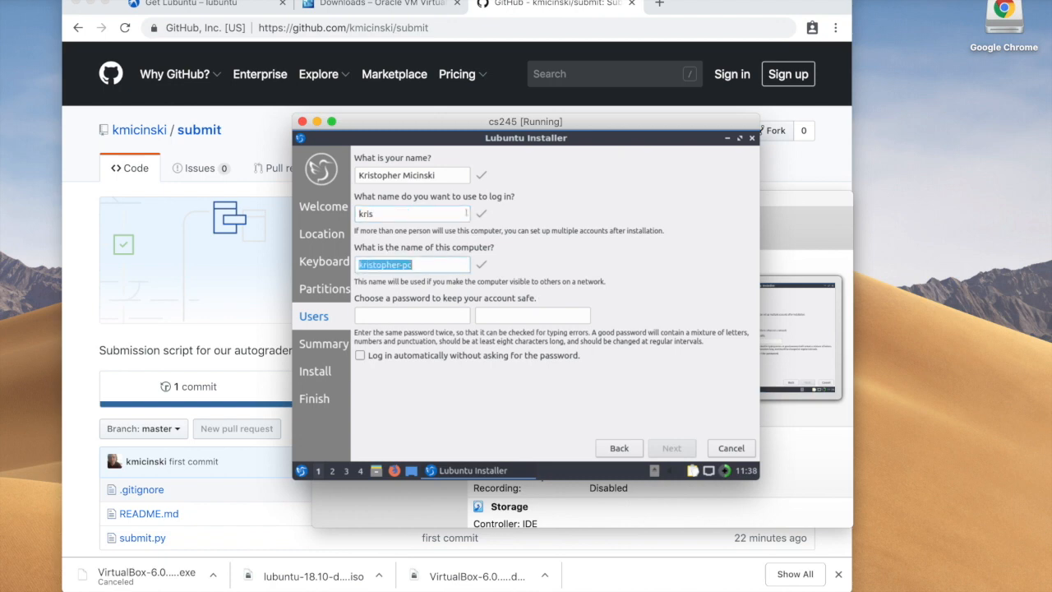
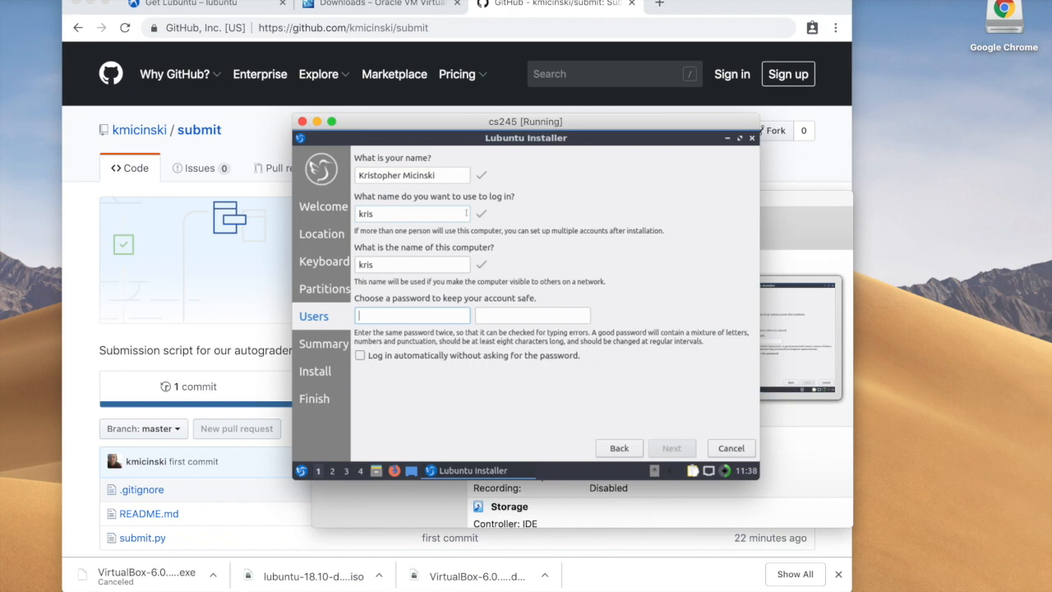
{"action": "key", "text": "Tab"}
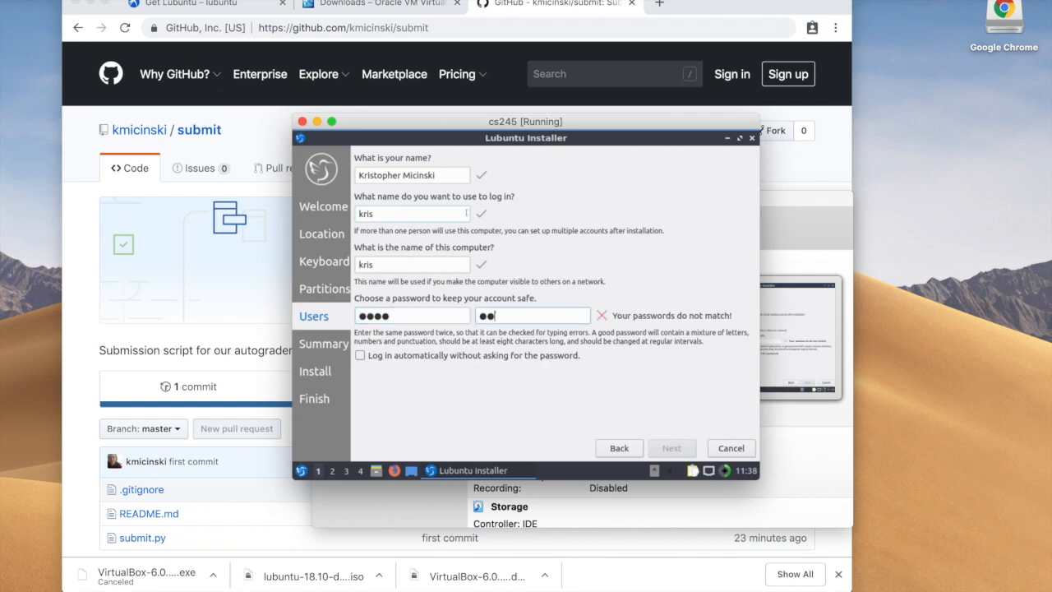
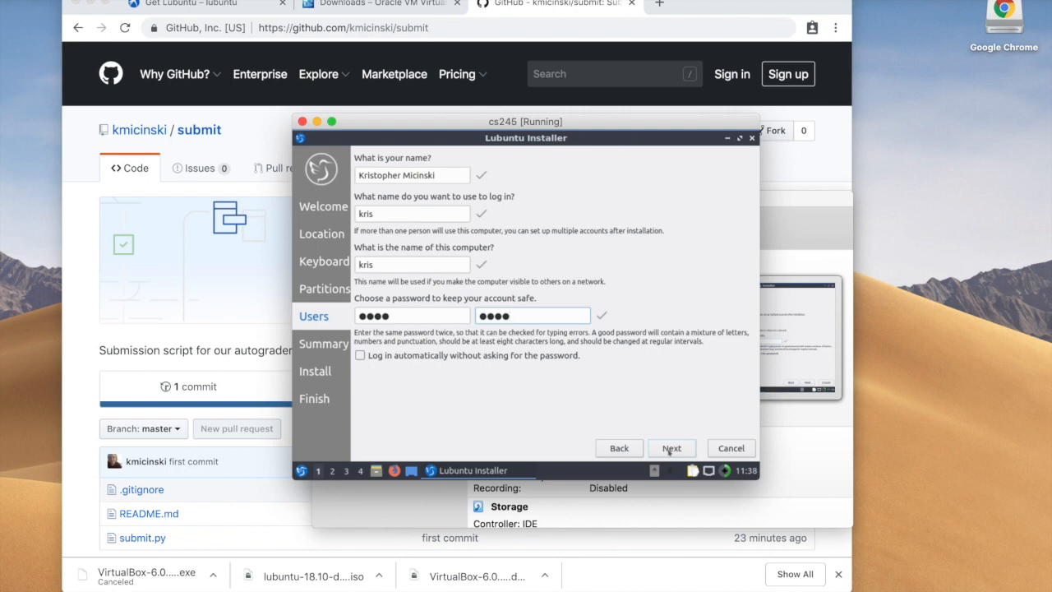
{"action": "left_click", "coordinate": [674, 448]}
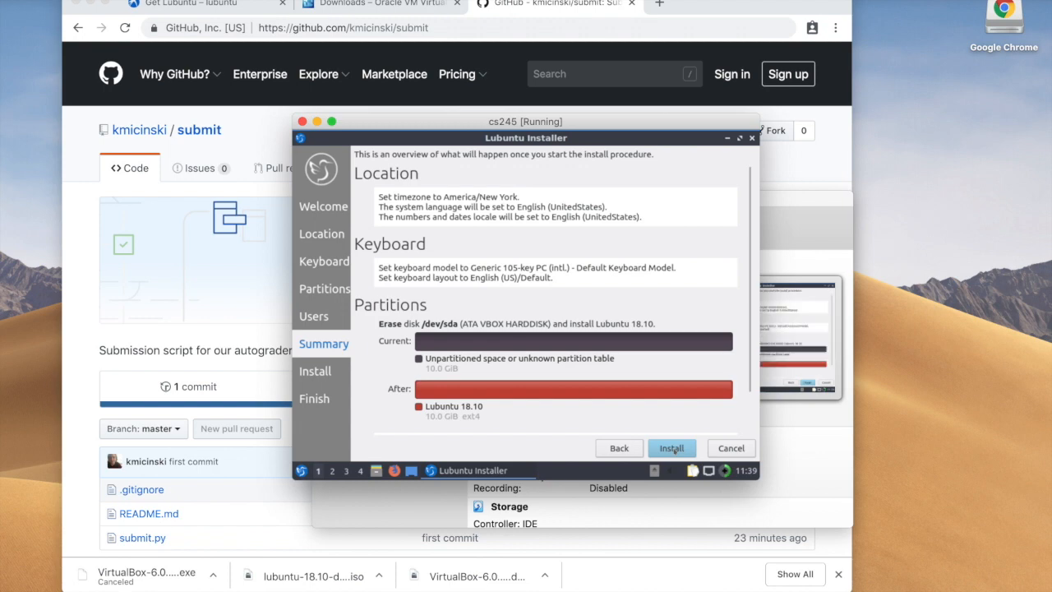
Step: Go back and retype a matching 12-character password in both password fields
{"action": "left_click", "coordinate": [620, 448]}
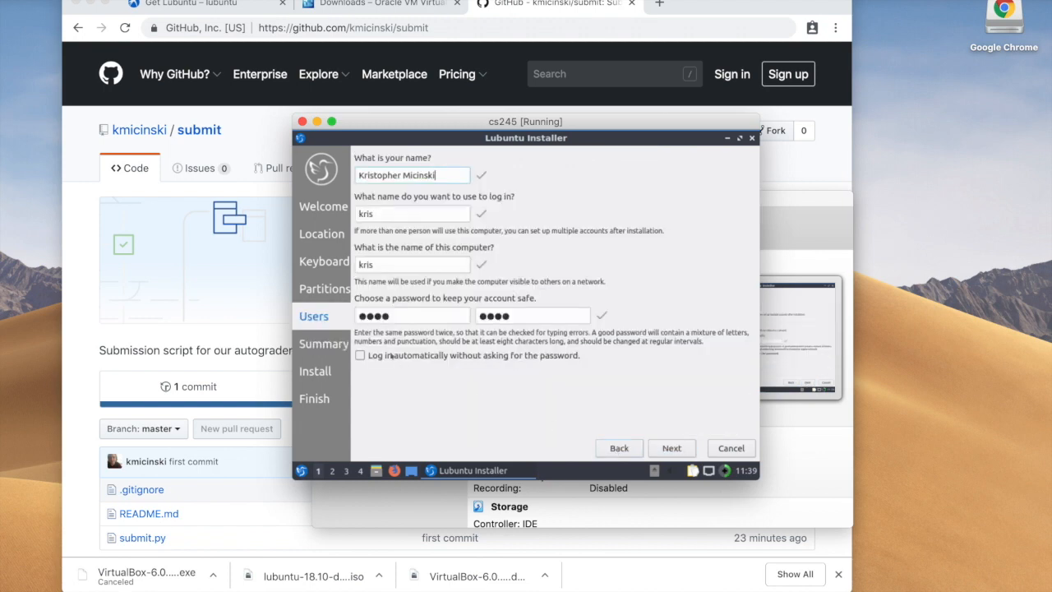
{"action": "double_click", "coordinate": [403, 318]}
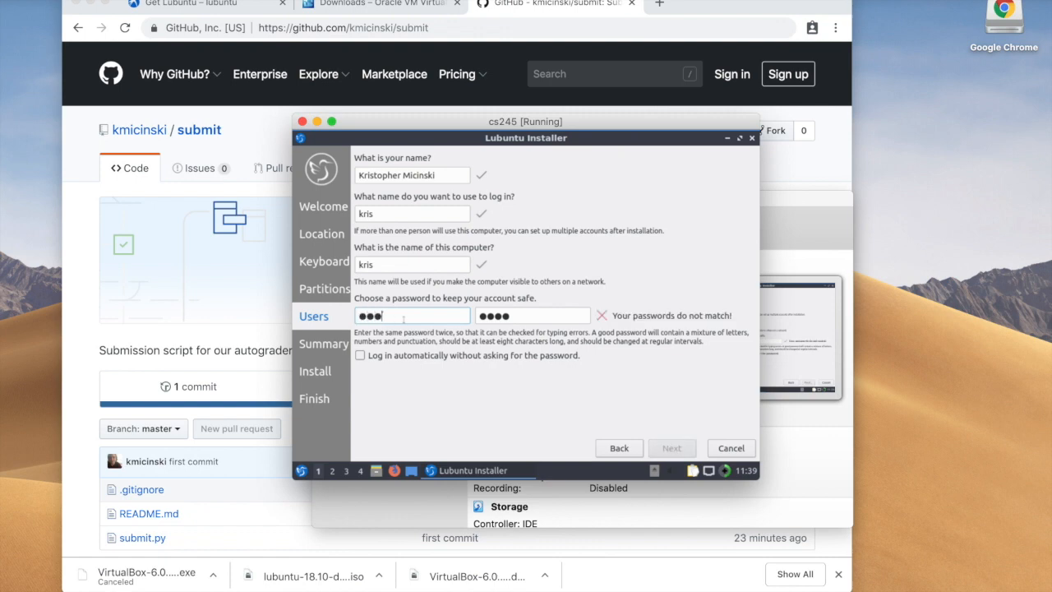
{"action": "key", "text": "Tab"}
{"action": "double_click", "coordinate": [404, 317]}
{"action": "type", "text": "●●●●●●●●●●●●"}
{"action": "key", "text": "Tab"}
{"action": "type", "text": "●●●●●●●●●●●●"}
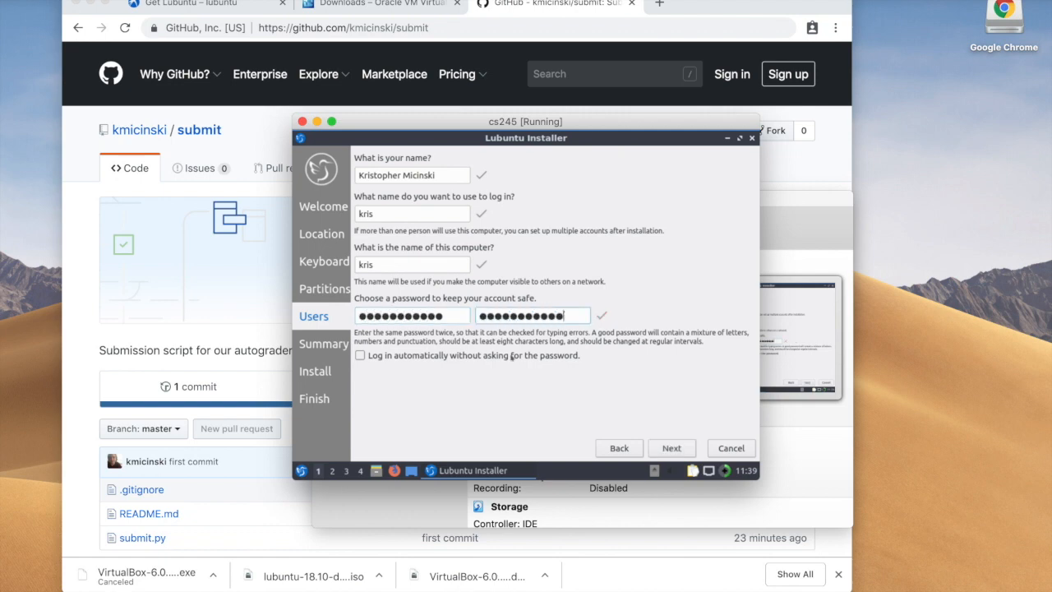
{"action": "left_click", "coordinate": [668, 451]}
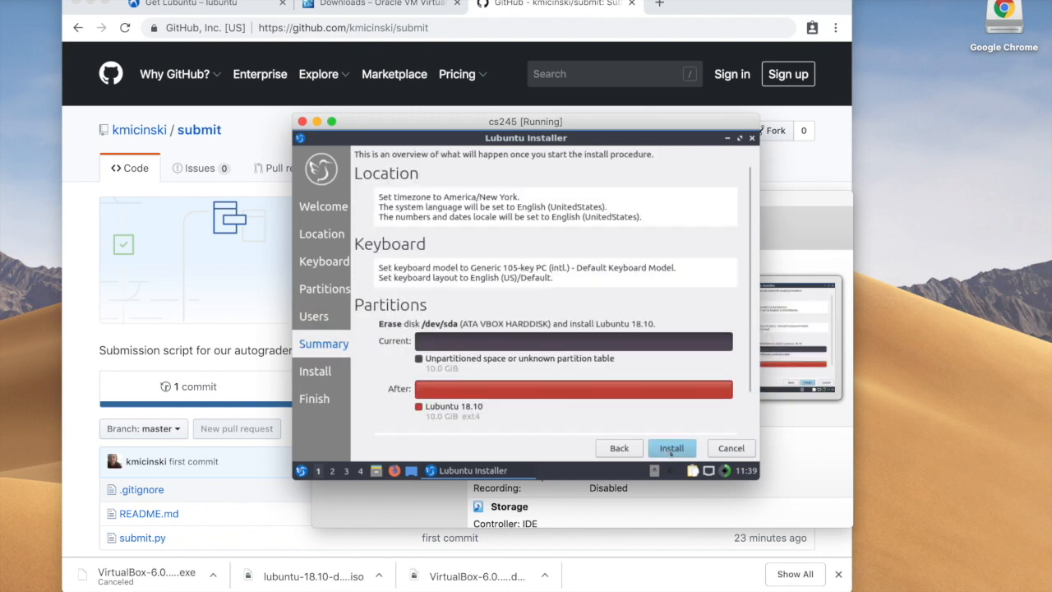
Step: Enable automatic login, then proceed through the summary to Install
{"action": "left_click", "coordinate": [619, 448]}
{"action": "left_click", "coordinate": [423, 358]}
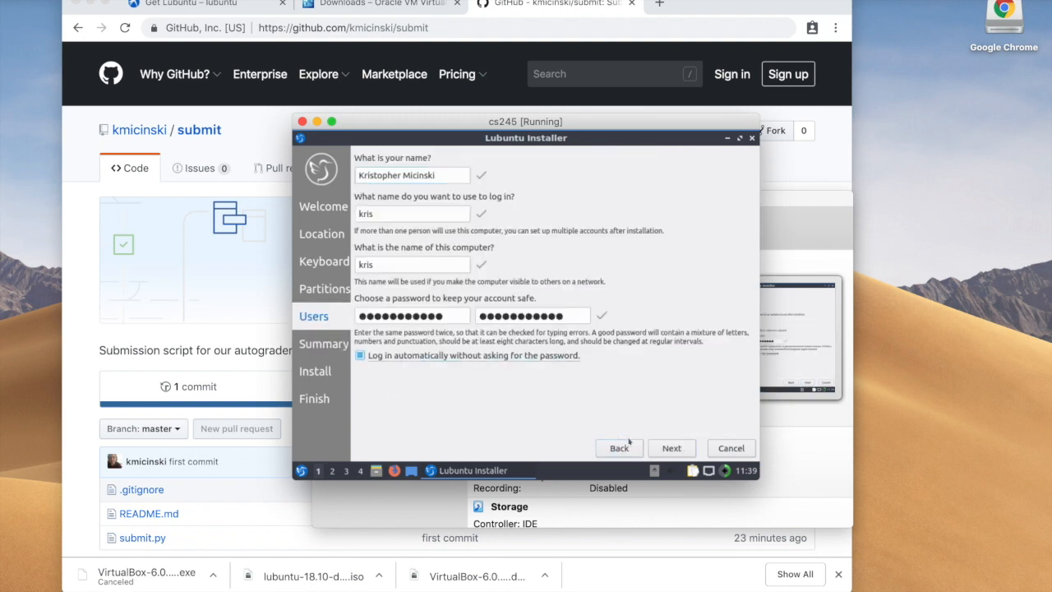
{"action": "left_click", "coordinate": [671, 450]}
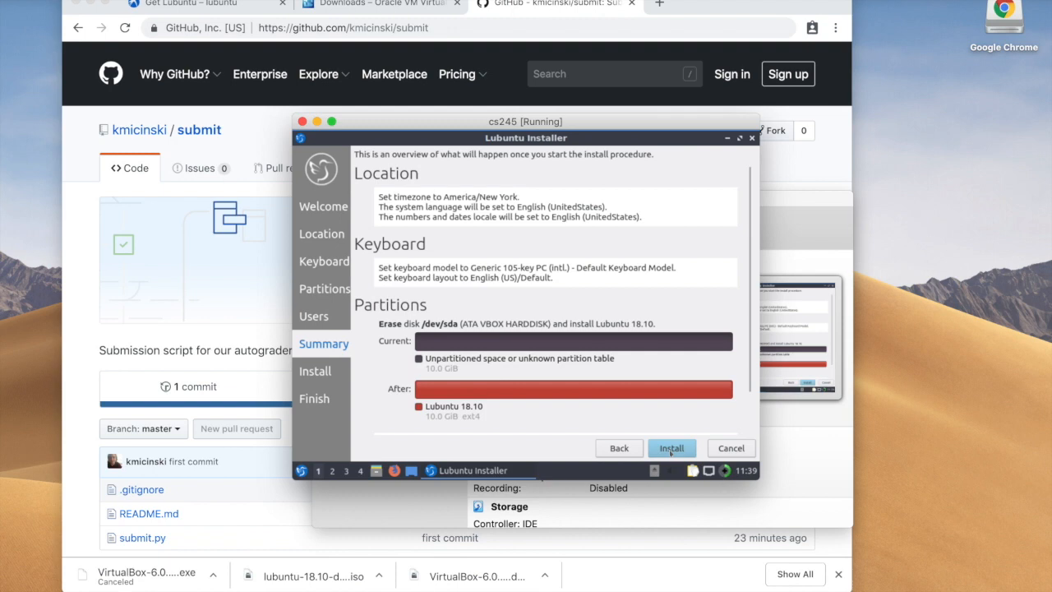
{"action": "left_click", "coordinate": [671, 450]}
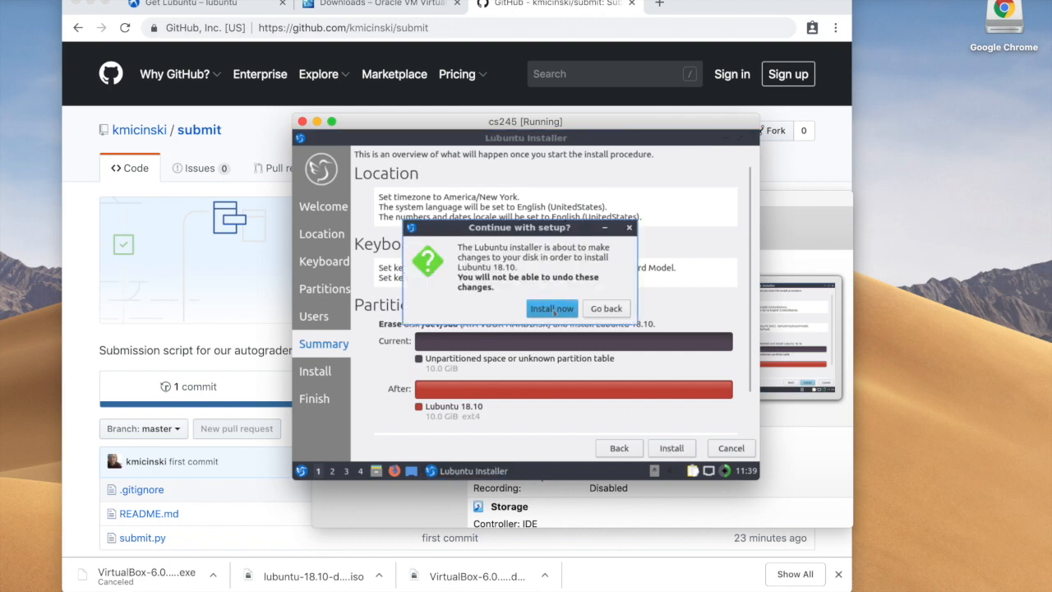
Step: Confirm Install now to start writing Lubuntu to disk, then make cs245 full screen
{"action": "left_click", "coordinate": [552, 311]}
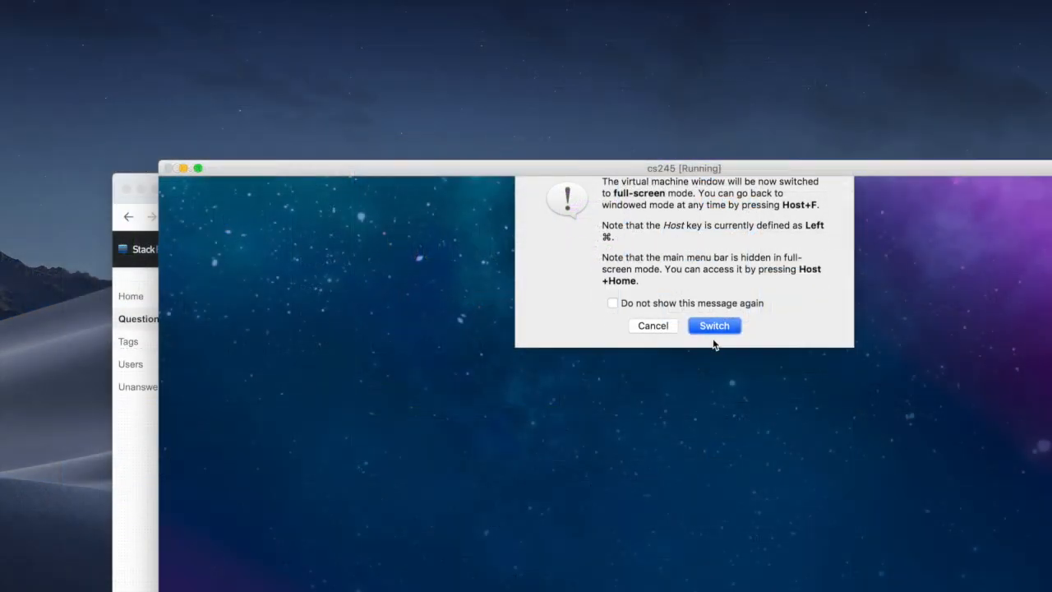
{"action": "left_click", "coordinate": [714, 330]}
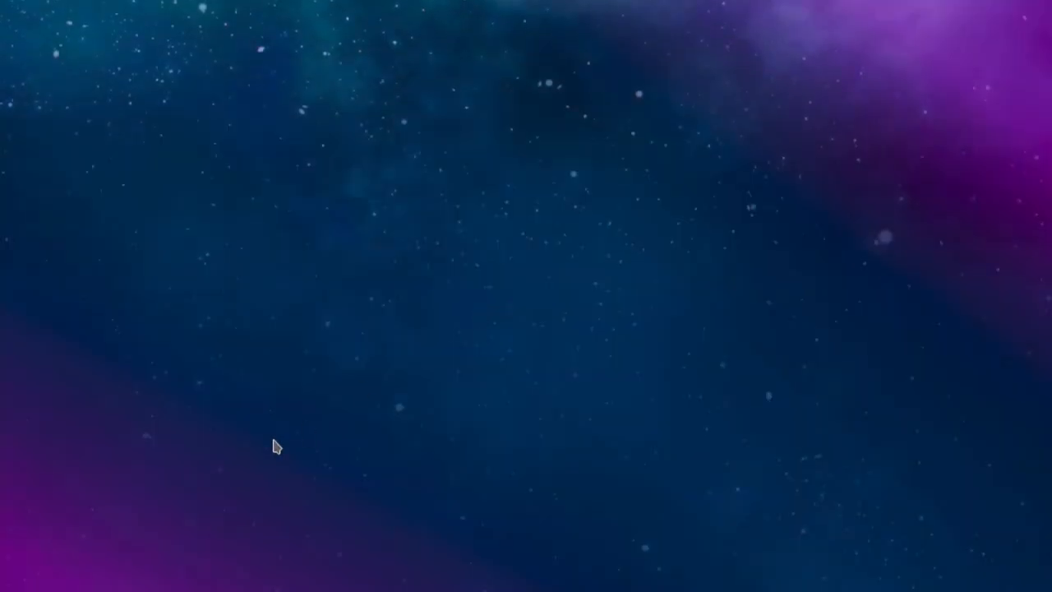
Step: Launch the QTerminal drop-down terminal from the guest's application menu and run git
{"action": "left_click", "coordinate": [12, 589]}
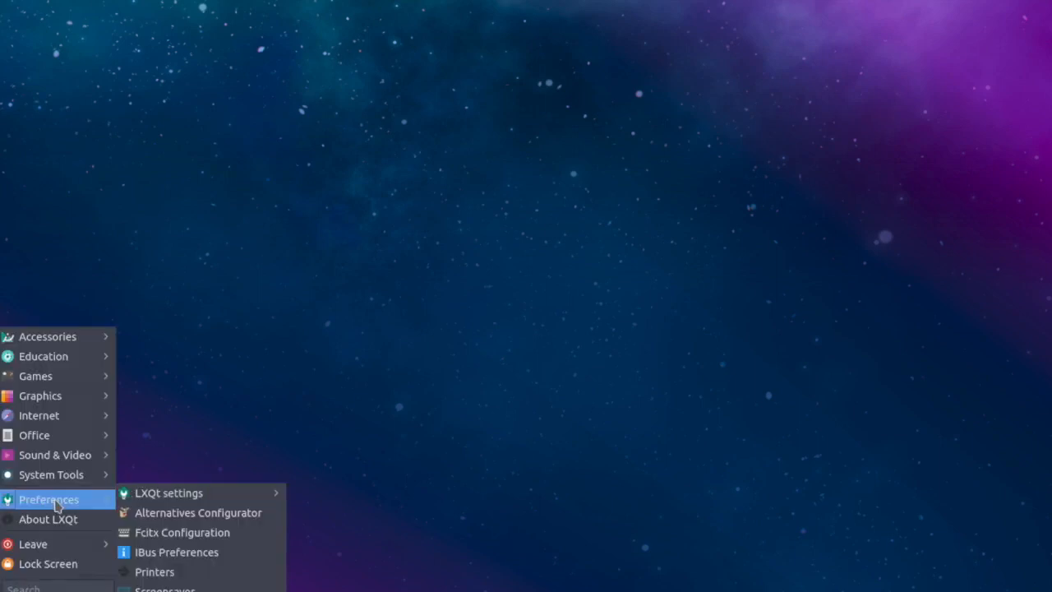
{"action": "mouse_move", "coordinate": [60, 343]}
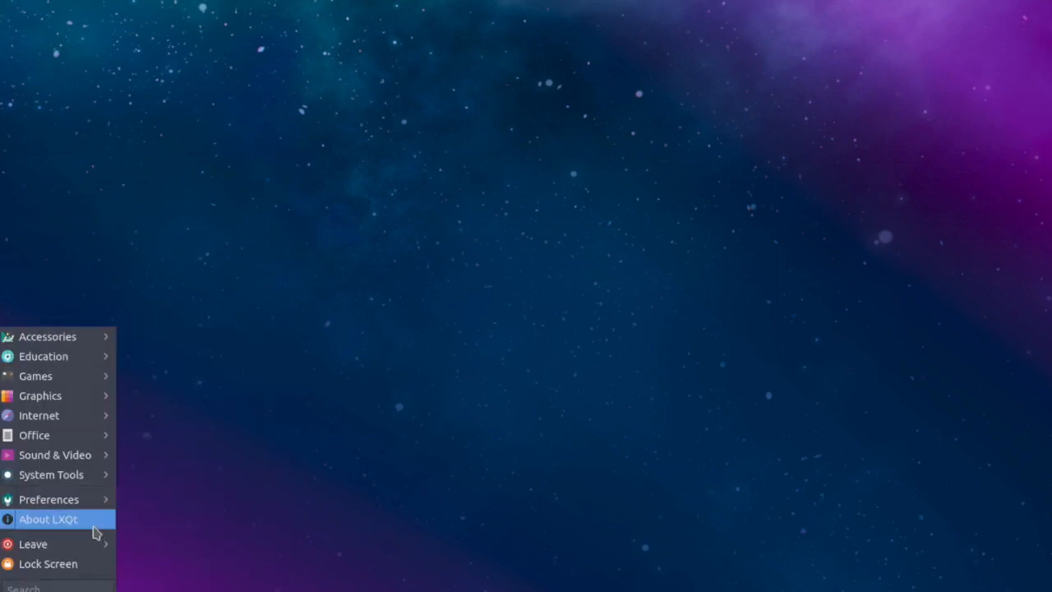
{"action": "mouse_move", "coordinate": [109, 541]}
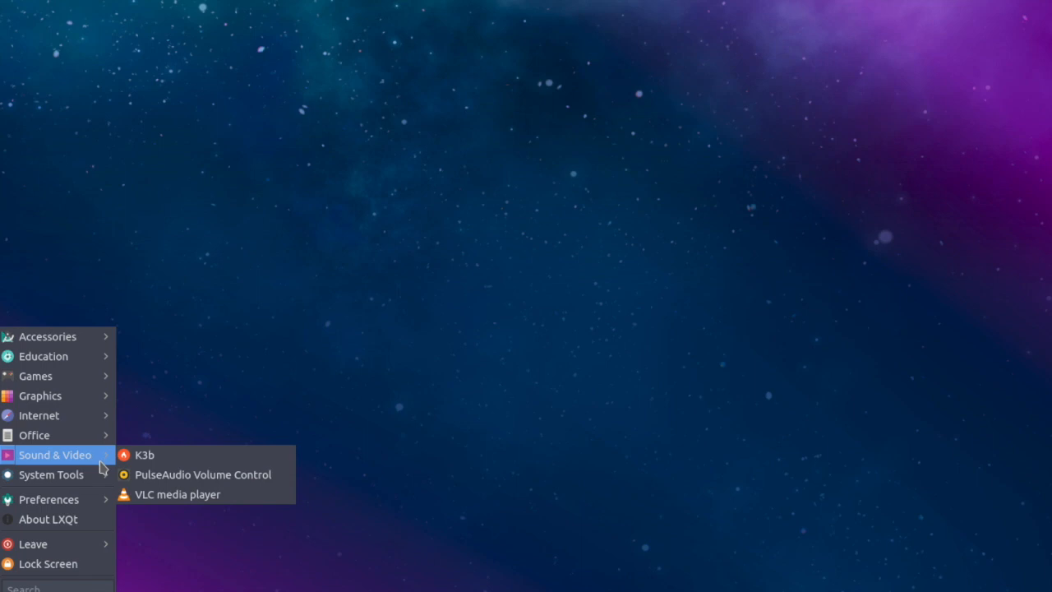
{"action": "mouse_move", "coordinate": [103, 477]}
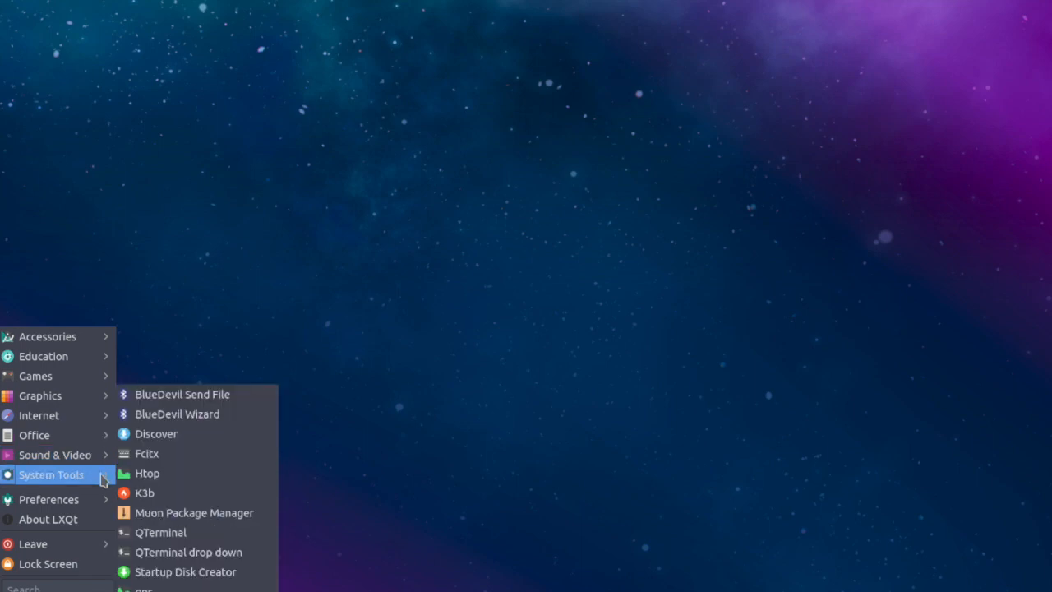
{"action": "mouse_move", "coordinate": [102, 342]}
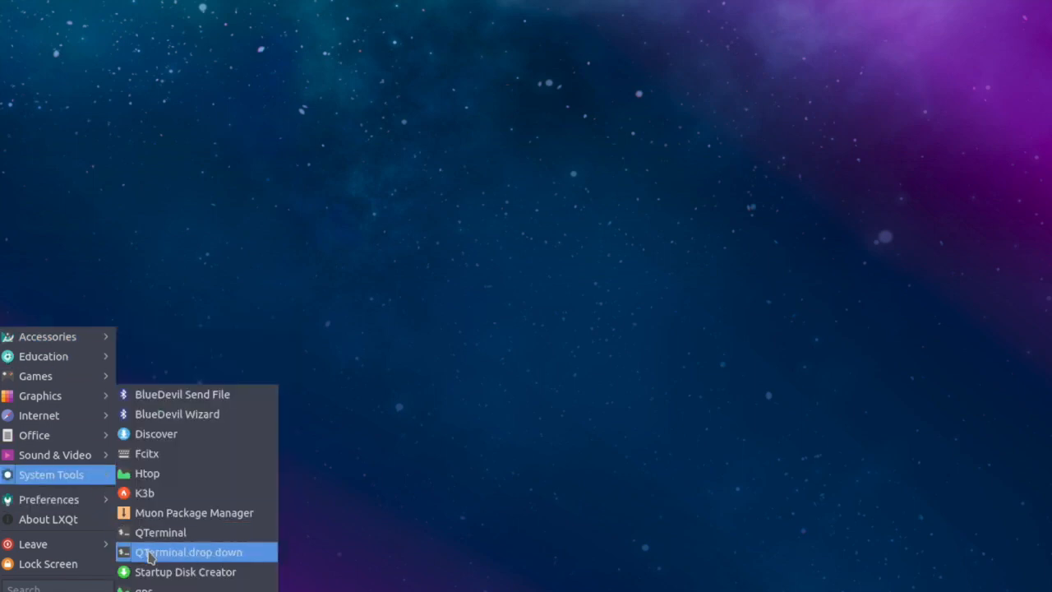
{"action": "left_click", "coordinate": [156, 534]}
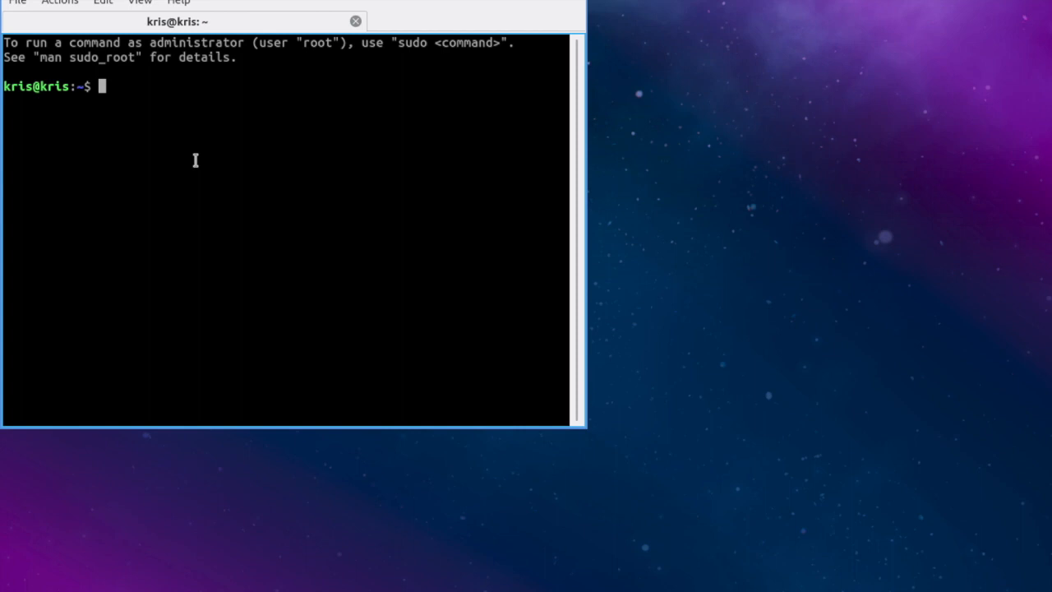
{"action": "type", "text": "git"}
{"action": "key", "text": "Return"}
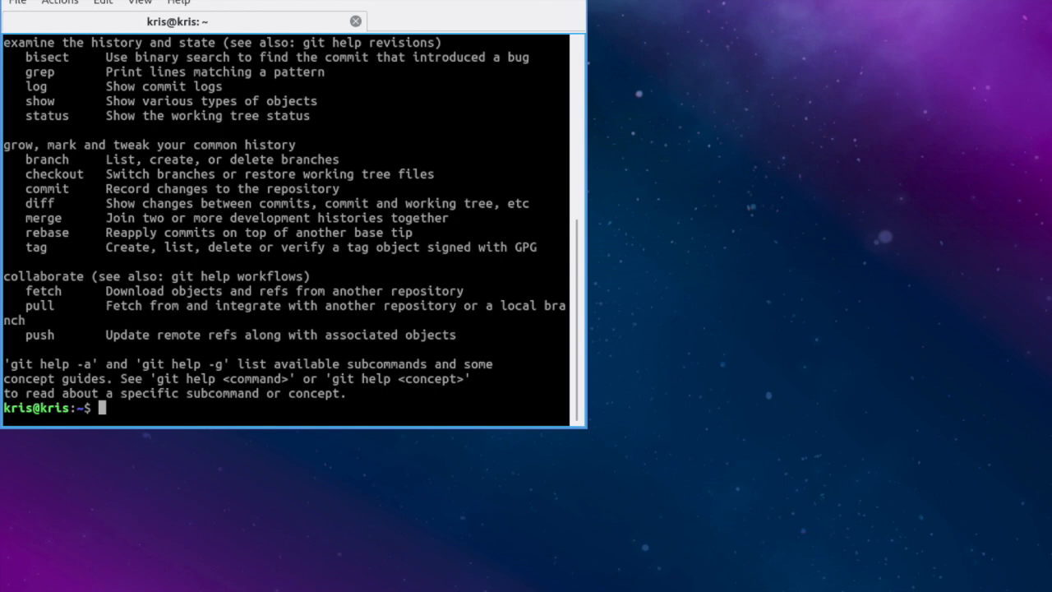
Step: Maximize the terminal, make a projects folder and cd into it, then switch to the Mac desktop
{"action": "double_click", "coordinate": [189, 0]}
{"action": "type", "text": "clear"}
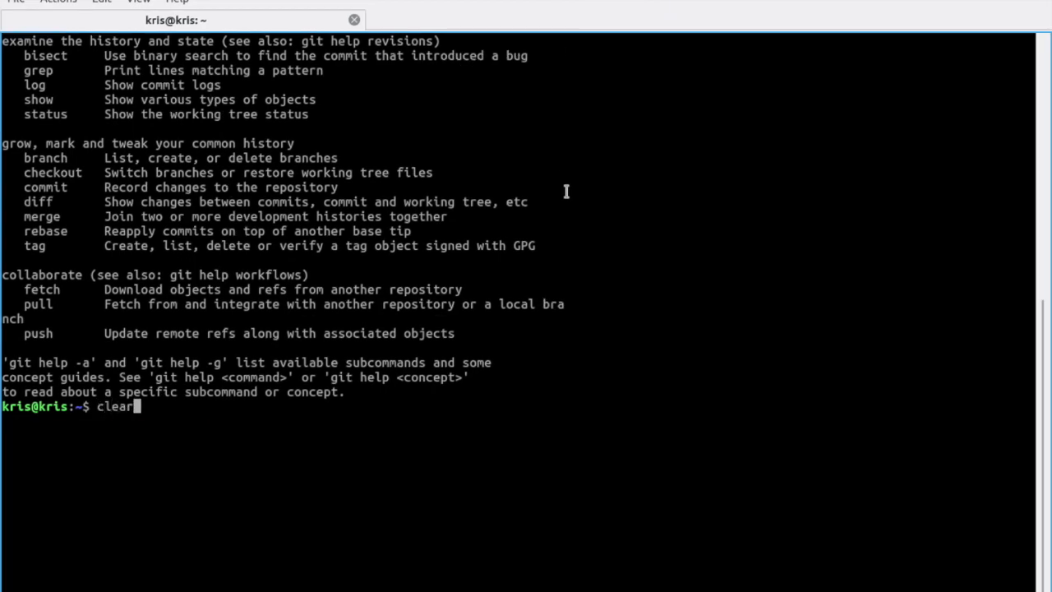
{"action": "key", "text": "Return"}
{"action": "type", "text": "ls"}
{"action": "key", "text": "Return"}
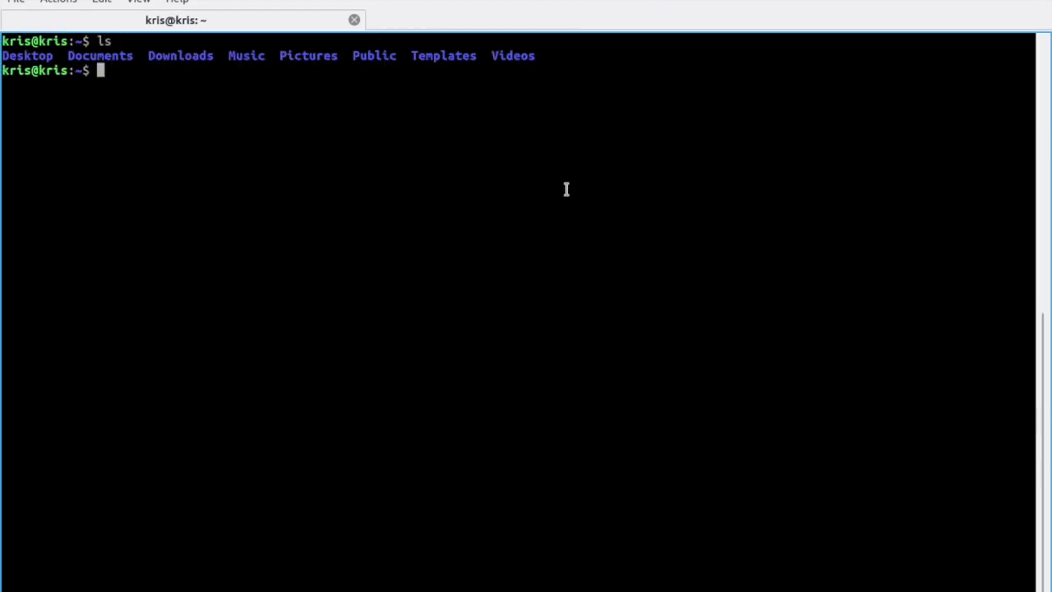
{"action": "type", "text": "mkdir projects"}
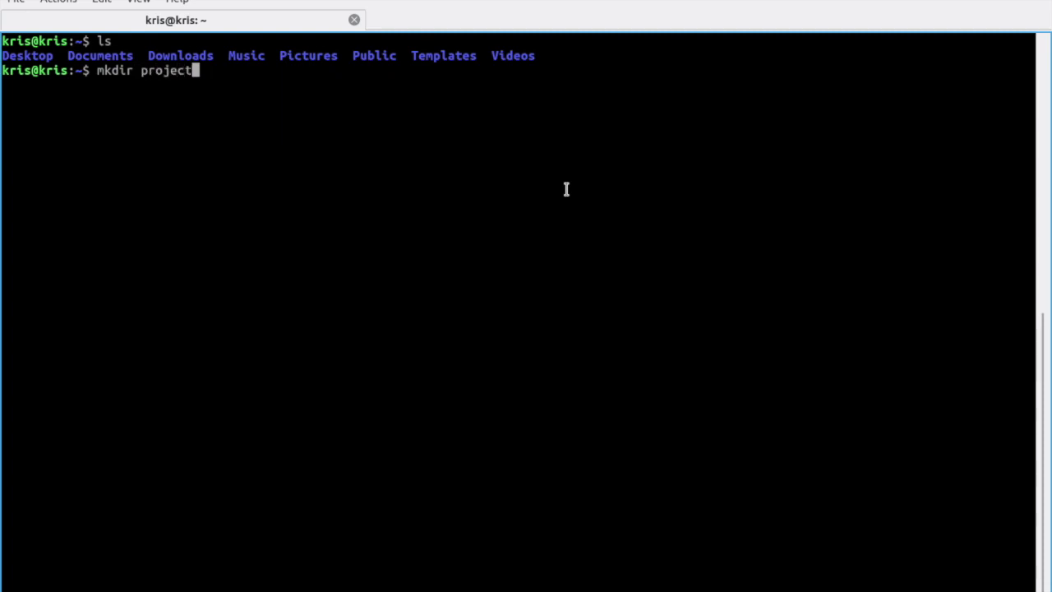
{"action": "key", "text": "Return"}
{"action": "type", "text": "cd projects/"}
{"action": "key", "text": "Tab"}
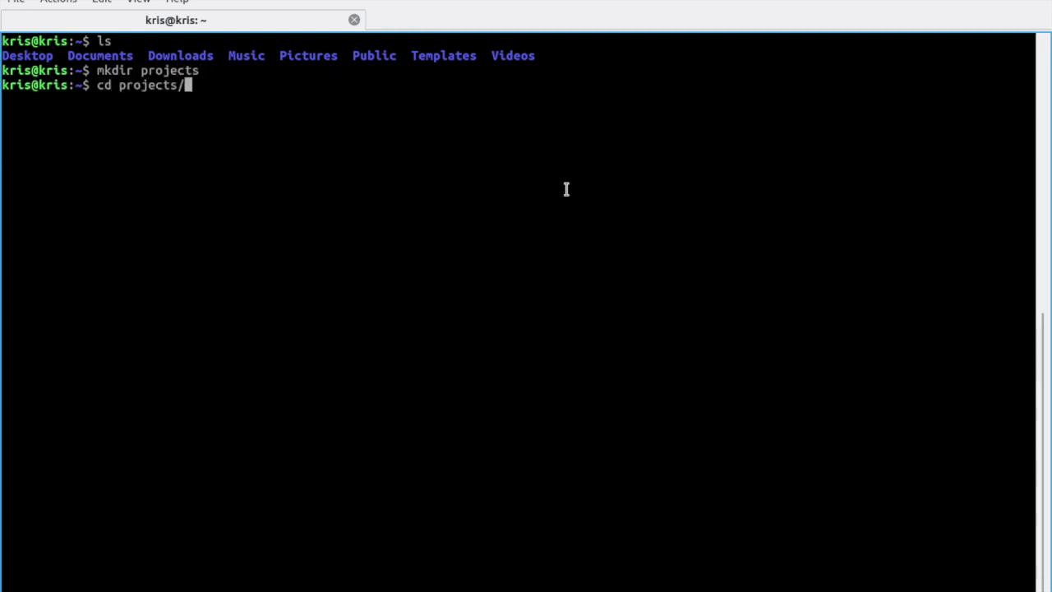
{"action": "key", "text": "Return"}
{"action": "key", "text": "ctrl+Left"}
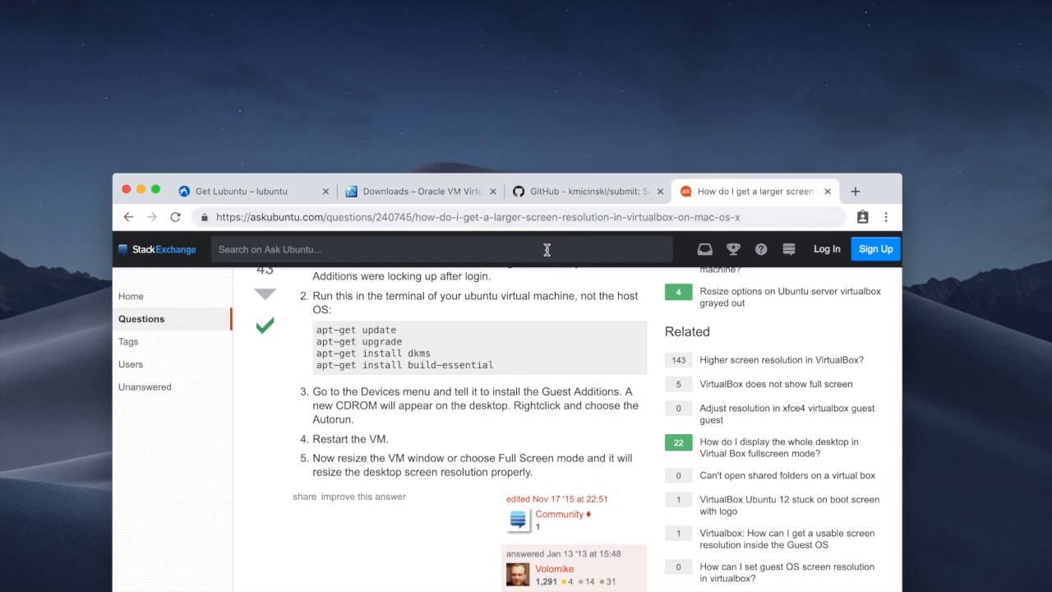
Step: Copy the submit repository's clone URL from its GitHub page
{"action": "key", "text": "ctrl+shift+Tab"}
{"action": "scroll", "coordinate": [549, 425], "scroll_direction": "down", "scroll_amount": 2}
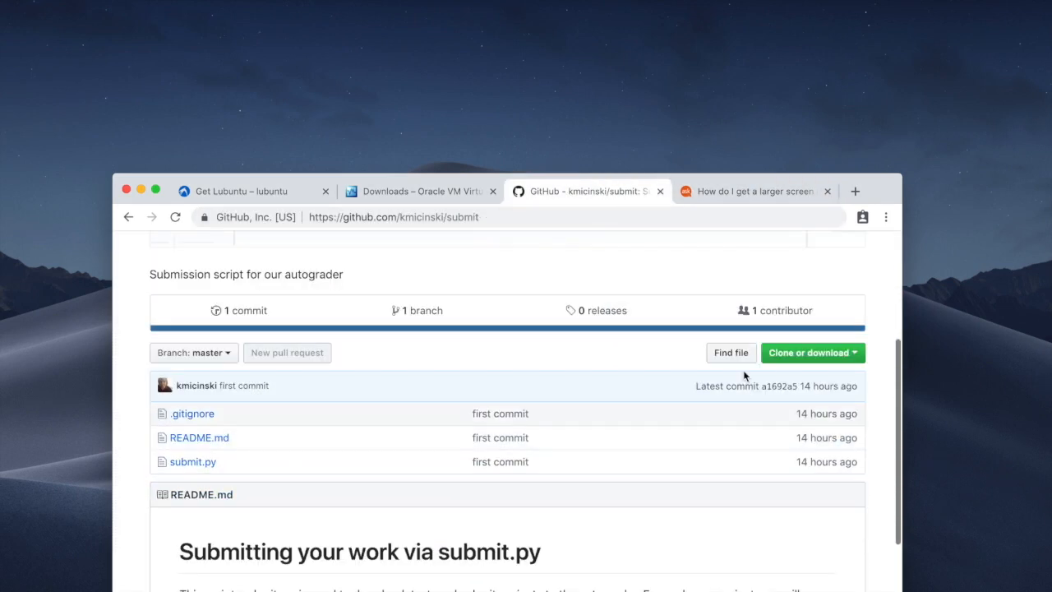
{"action": "left_click", "coordinate": [791, 356]}
{"action": "left_click", "coordinate": [720, 437]}
{"action": "key", "text": "super+c"}
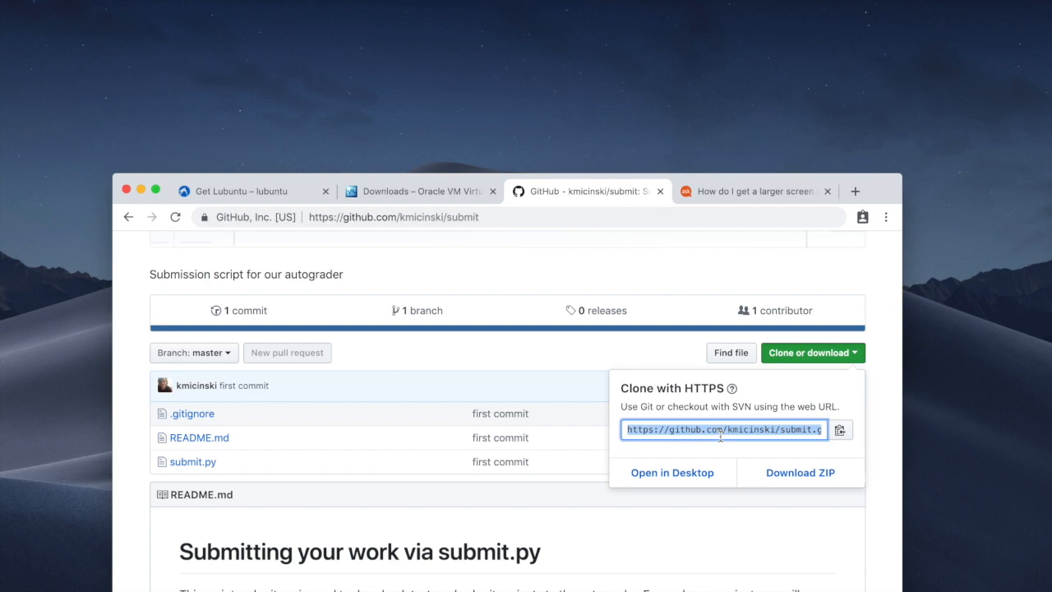
{"action": "left_click", "coordinate": [526, 218]}
{"action": "key", "text": "super+v"}
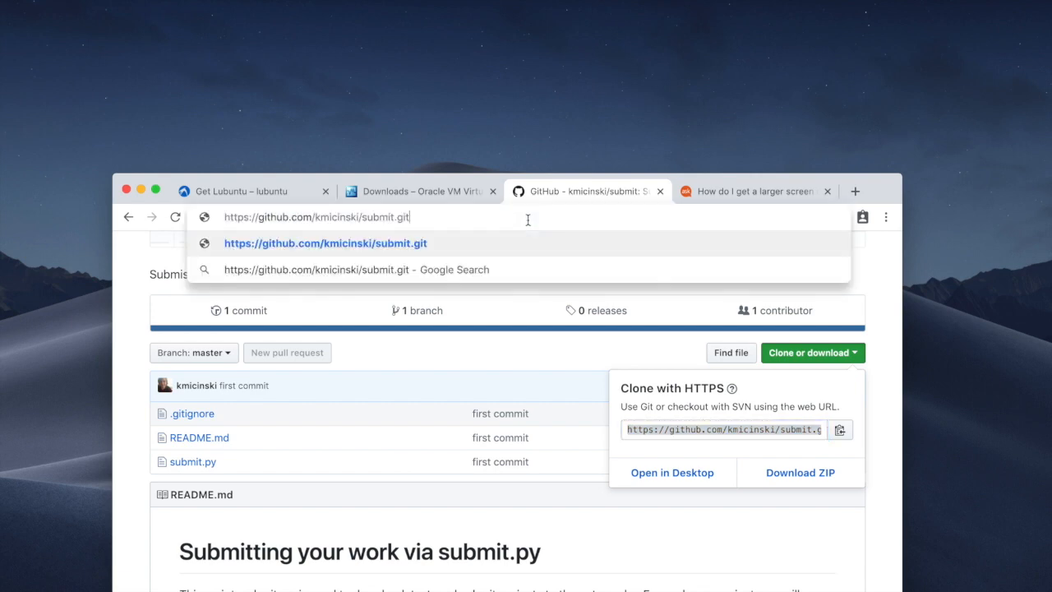
Step: Type 'git clone' with the kmicinski/submit.git GitHub URL in the VM terminal
{"action": "key", "text": "super+Tab"}
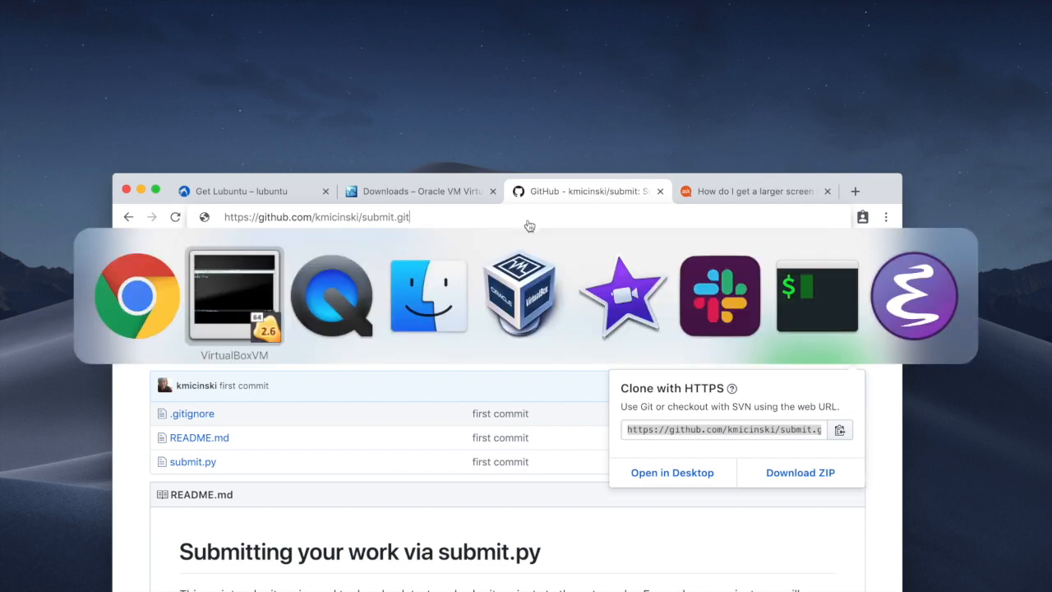
{"action": "type", "text": "git clone"}
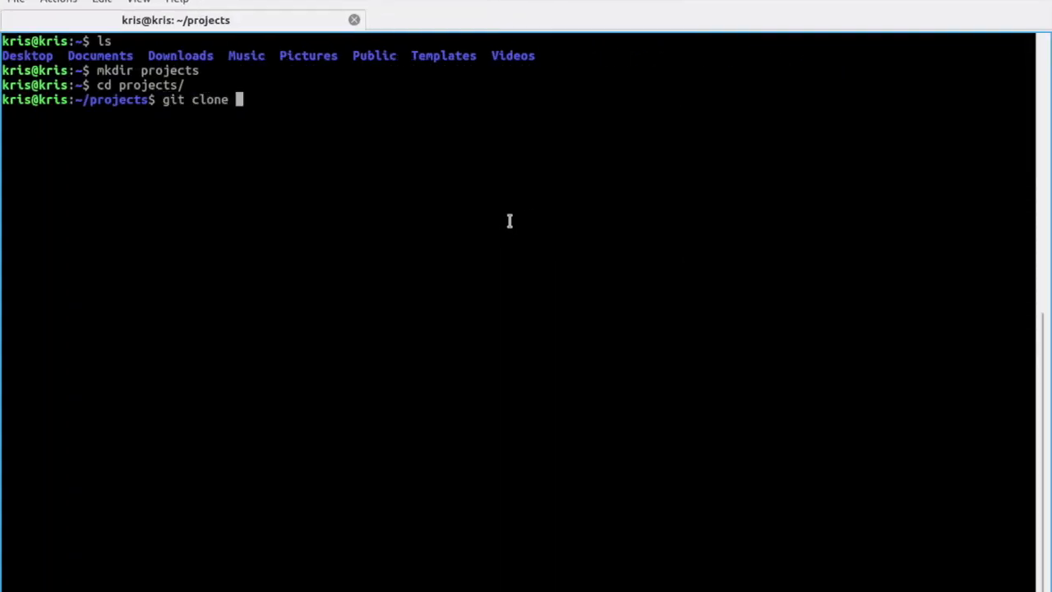
{"action": "key", "text": "super+Tab"}
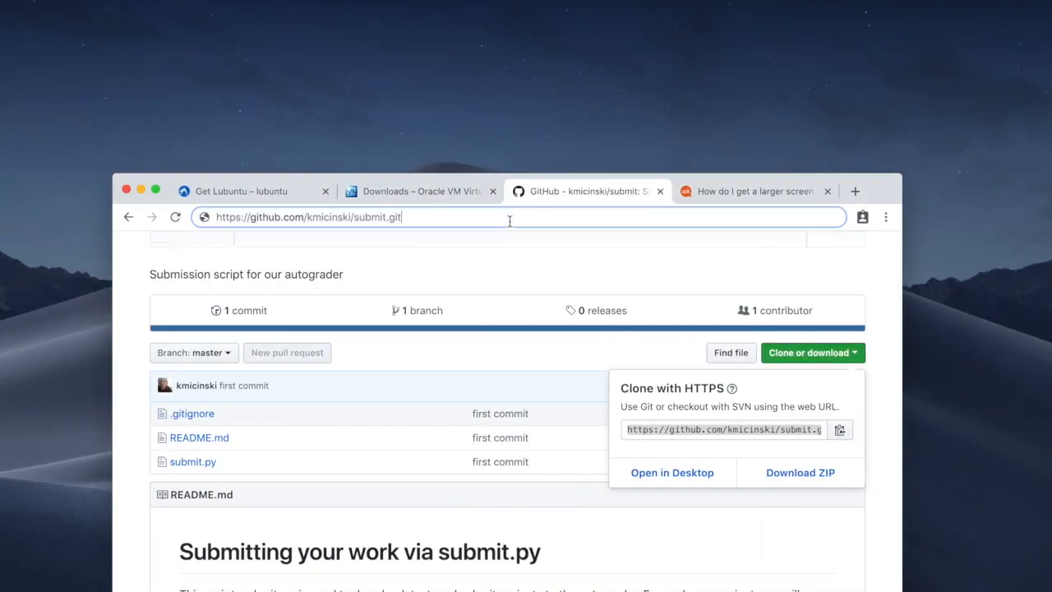
{"action": "key", "text": "super+Tab"}
{"action": "type", "text": "https:"}
{"action": "type", "text": "//kmicin"}
{"action": "key", "text": "BackSpace"}
{"action": "key", "text": "BackSpace"}
{"action": "key", "text": "BackSpace"}
{"action": "key", "text": "BackSpace"}
{"action": "key", "text": "BackSpace"}
{"action": "key", "text": "BackSpace"}
{"action": "type", "text": "github.com/kmicinski/submit.git"}
Step: Clone the submit repository, enter it, list its files and print README.md
{"action": "key", "text": "Return"}
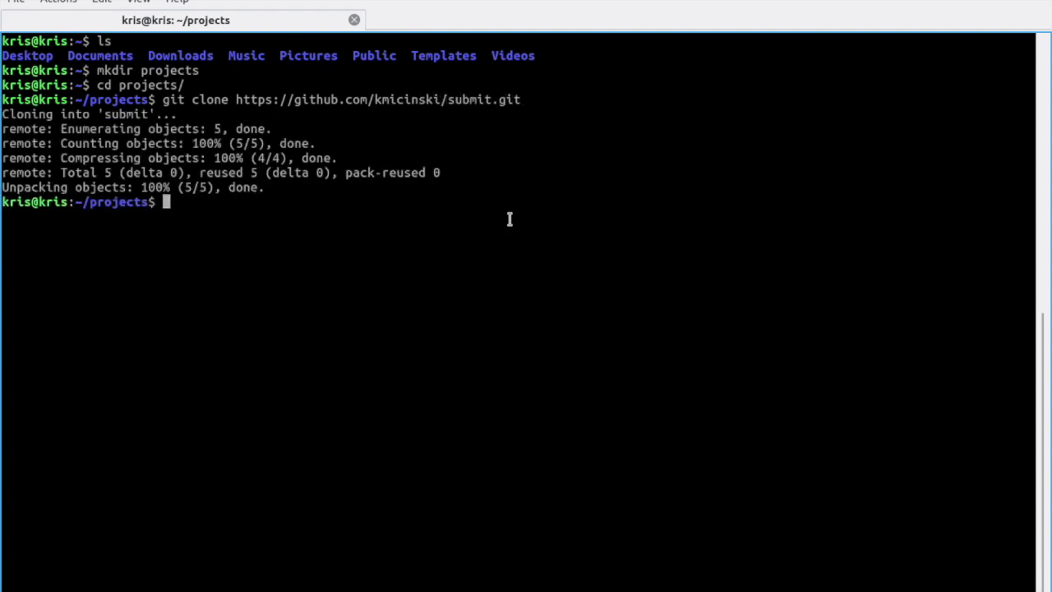
{"action": "type", "text": "cd submit/"}
{"action": "key", "text": "Return"}
{"action": "type", "text": "ls"}
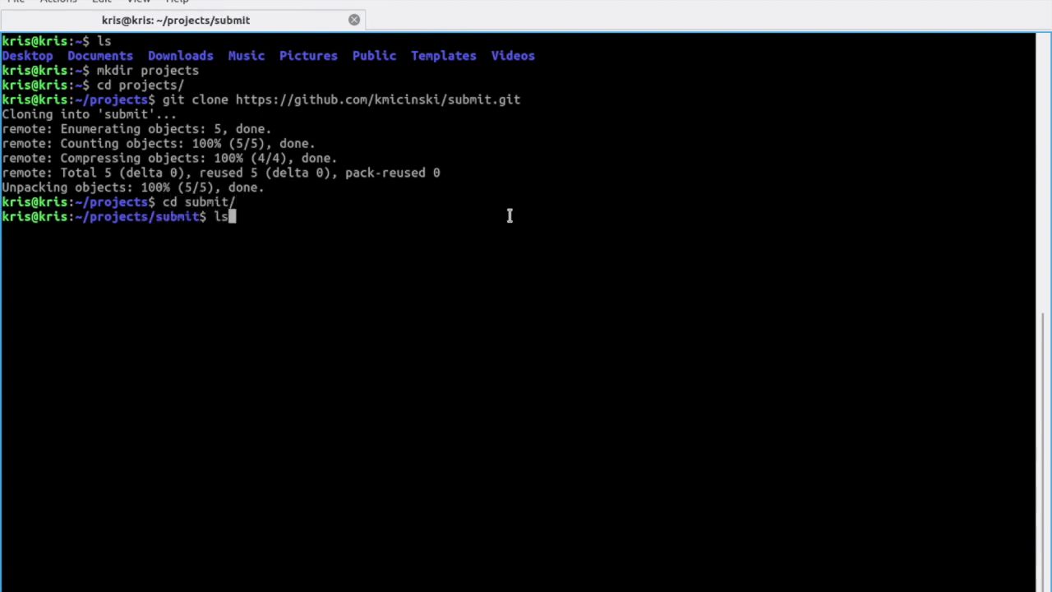
{"action": "key", "text": "Return"}
{"action": "type", "text": "cat RE"}
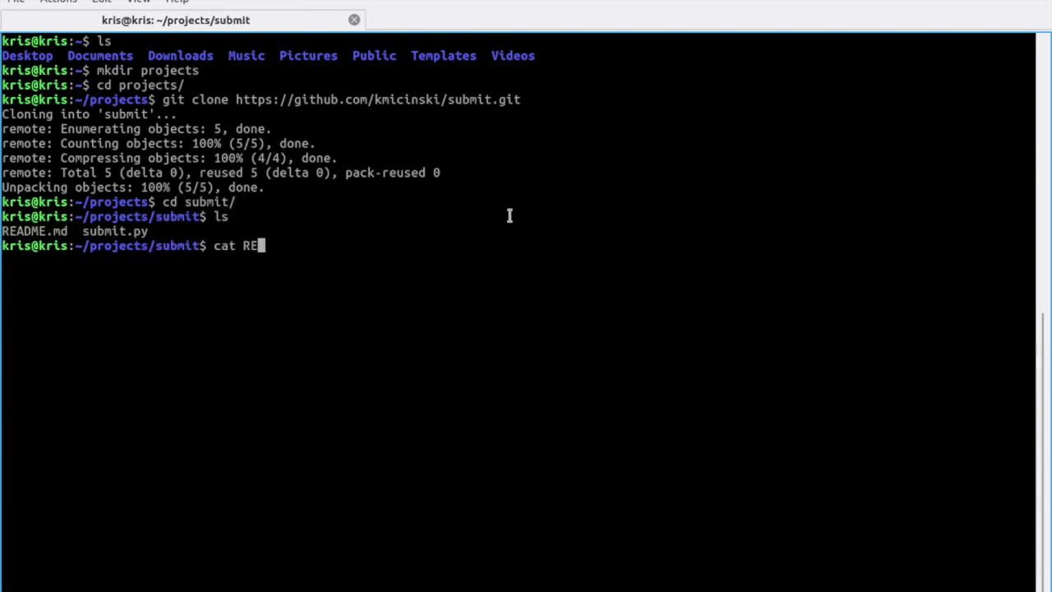
{"action": "key", "text": "Tab"}
{"action": "key", "text": "Return"}
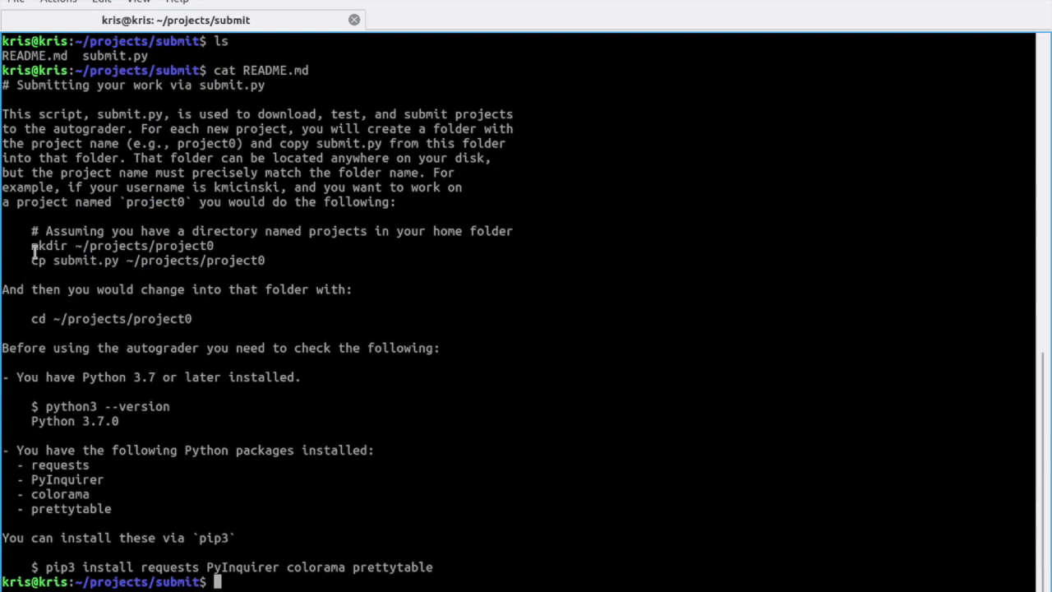
Step: Create a lab0 folder under projects and move into ~/projects/lab0/
{"action": "type", "text": "cd .."}
{"action": "key", "text": "Return"}
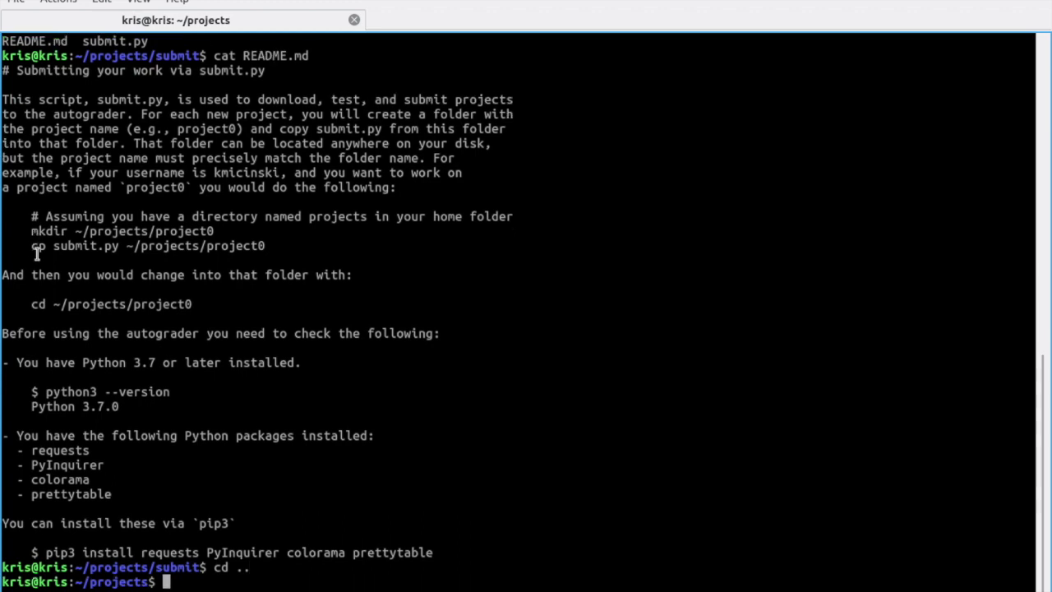
{"action": "type", "text": "mkdir lab0"}
{"action": "key", "text": "Return"}
{"action": "type", "text": "cd la"}
{"action": "key", "text": "Tab"}
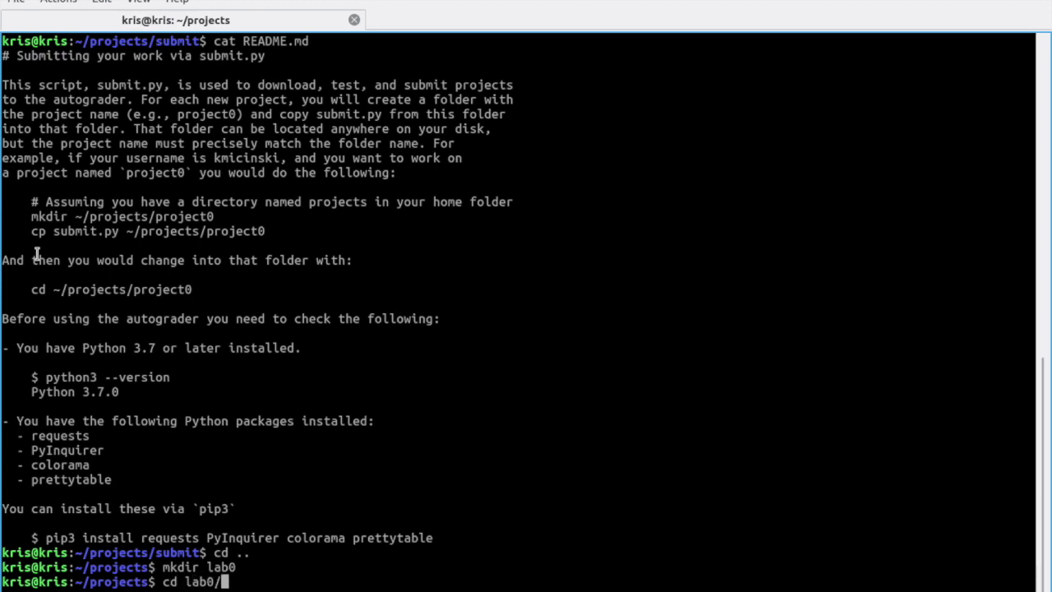
{"action": "key", "text": "Return"}
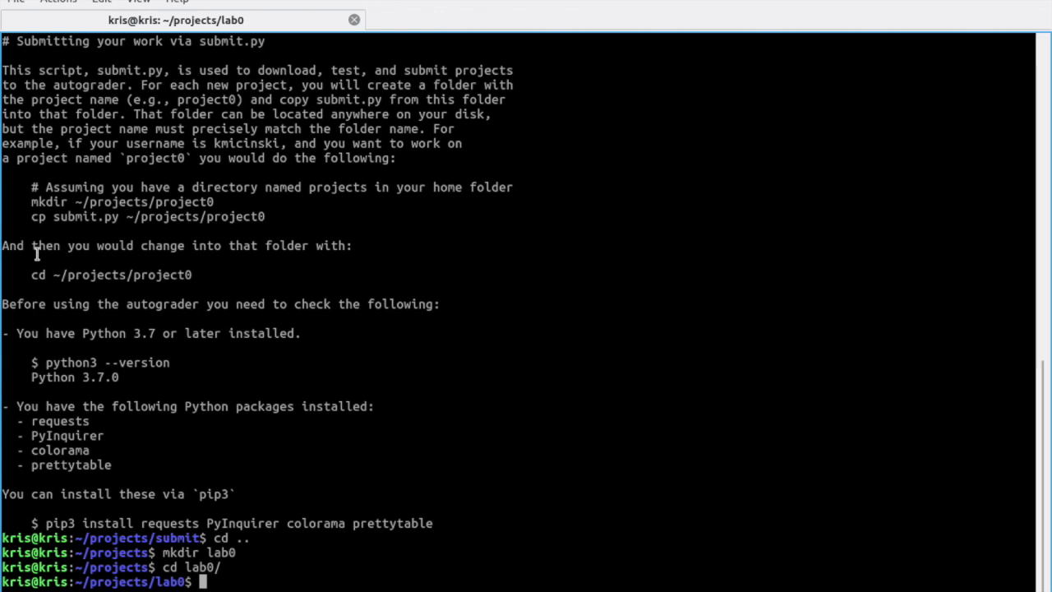
{"action": "type", "text": "cd ~/projects/lab0/"}
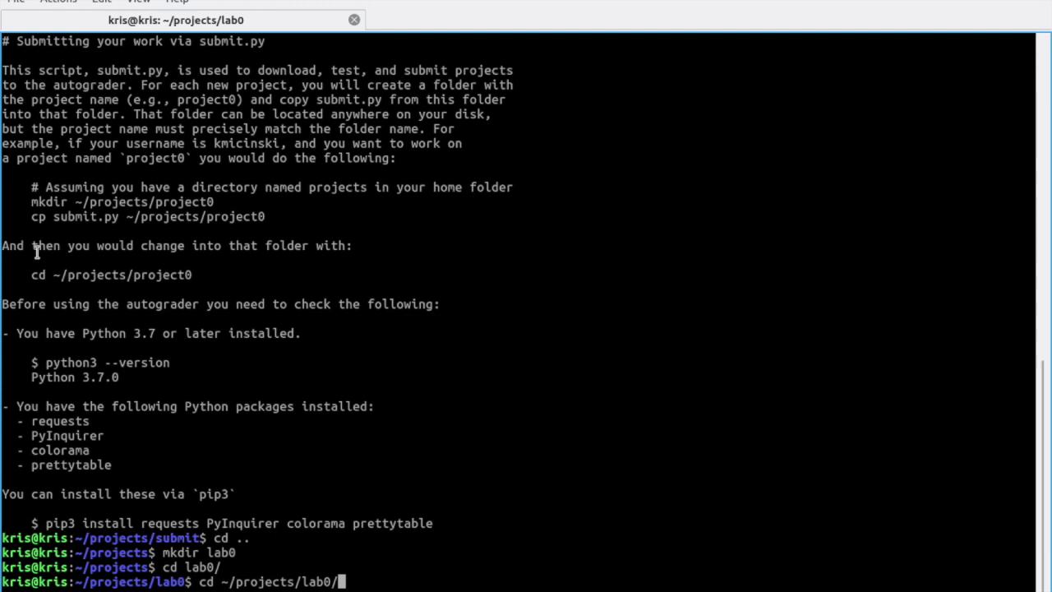
{"action": "key", "text": "Return"}
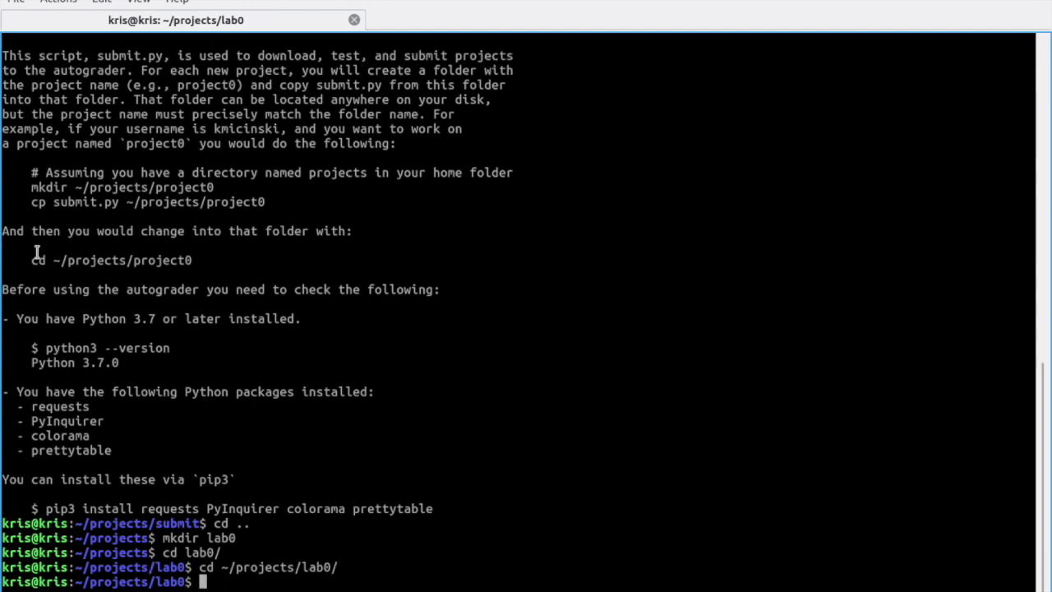
Step: Start python3 to check its version, then exit the shell
{"action": "type", "text": "python3"}
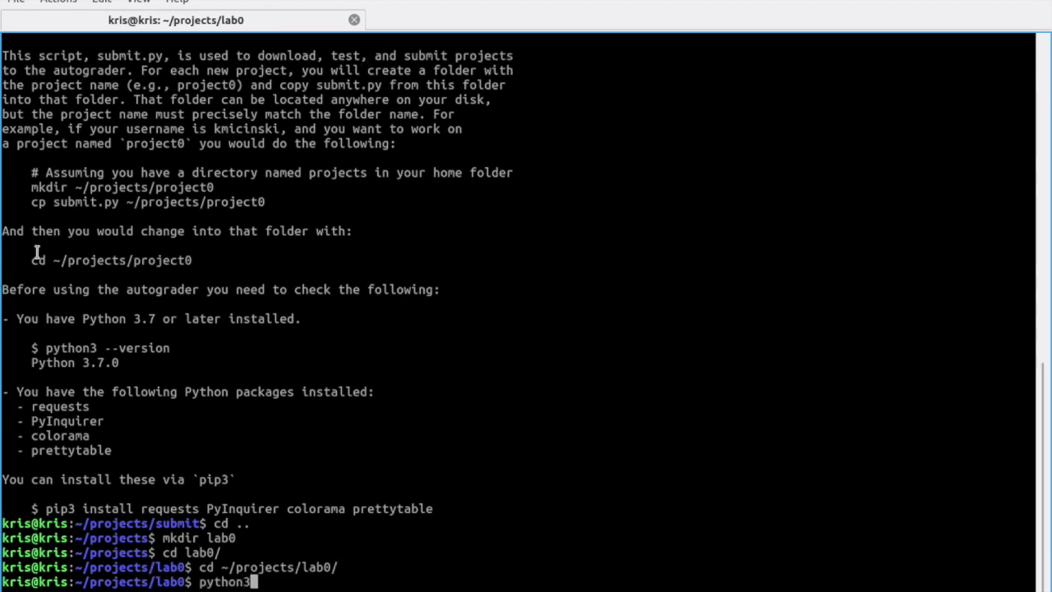
{"action": "key", "text": "Return"}
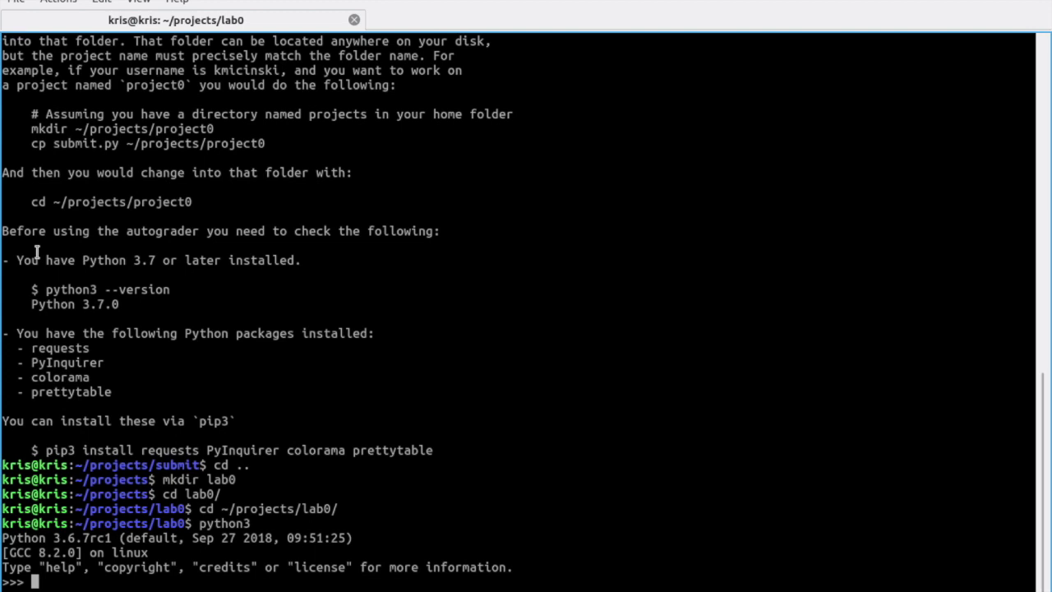
{"action": "key", "text": "ctrl+d"}
Step: Run python3 ~/projects/submit/submit.py, then type pip3 install PyInquirer colorama requests prettytable
{"action": "type", "text": "clear"}
{"action": "key", "text": "Return"}
{"action": "type", "text": "python3 s"}
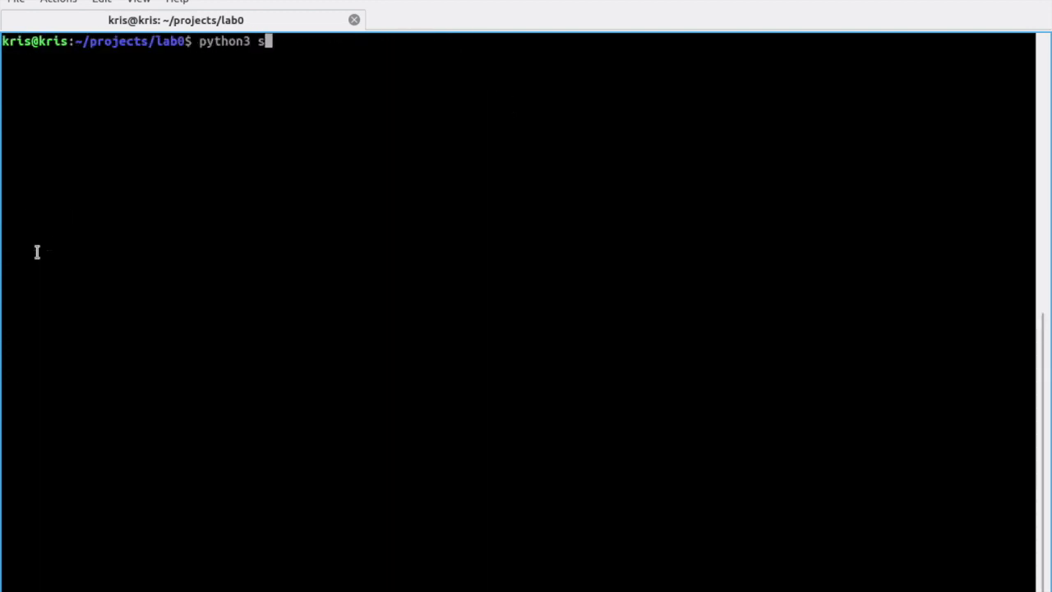
{"action": "key", "text": "BackSpace"}
{"action": "type", "text": "ussu"}
{"action": "key", "text": "BackSpace"}
{"action": "key", "text": "BackSpace"}
{"action": "key", "text": "BackSpace"}
{"action": "key", "text": "BackSpace"}
{"action": "key", "text": "BackSpace"}
{"action": "type", "text": "subm"}
{"action": "key", "text": "BackSpace"}
{"action": "key", "text": "BackSpace"}
{"action": "key", "text": "BackSpace"}
{"action": "key", "text": "BackSpace"}
{"action": "type", "text": "~/projects/"}
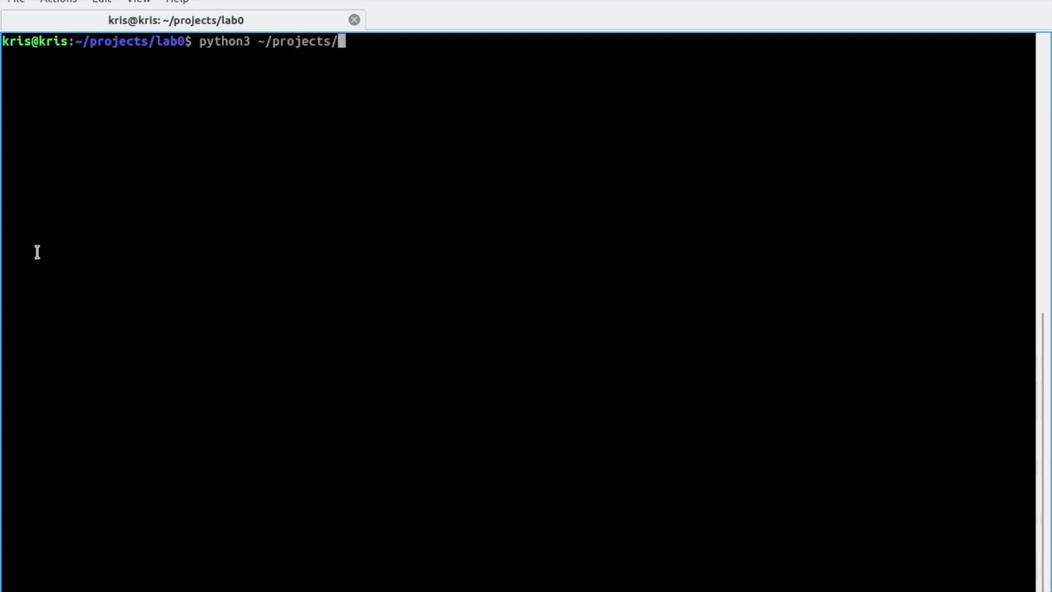
{"action": "type", "text": "submit/submit.py"}
{"action": "key", "text": "Return"}
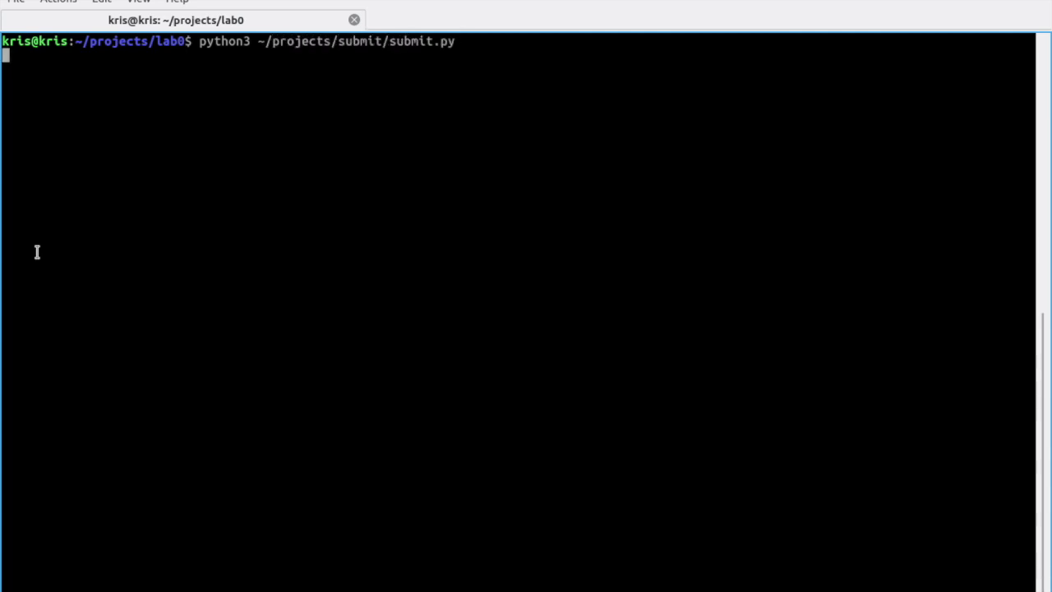
{"action": "type", "text": "pi"}
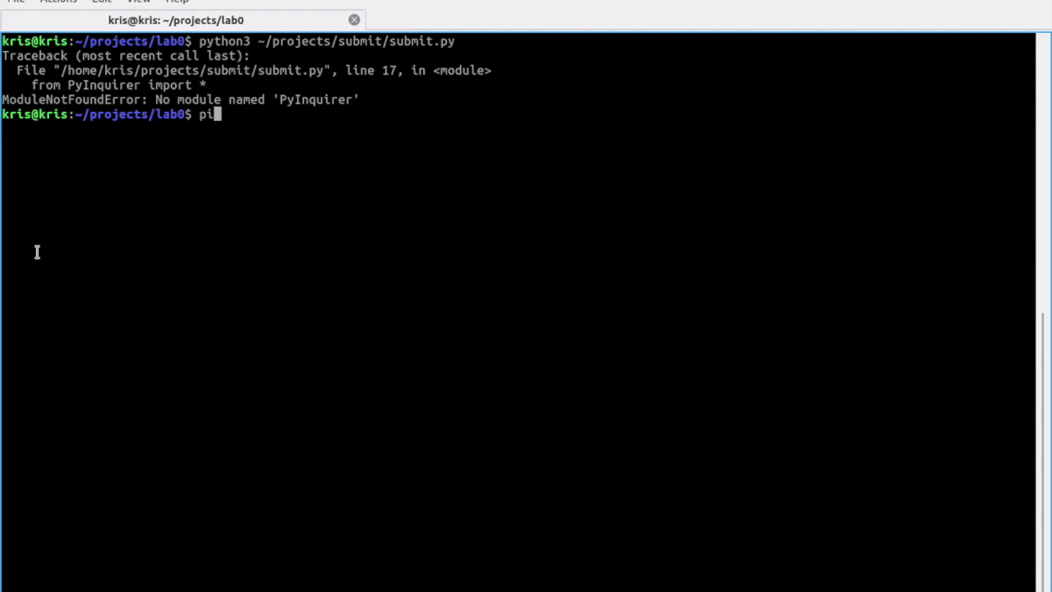
{"action": "type", "text": "p3 install Py"}
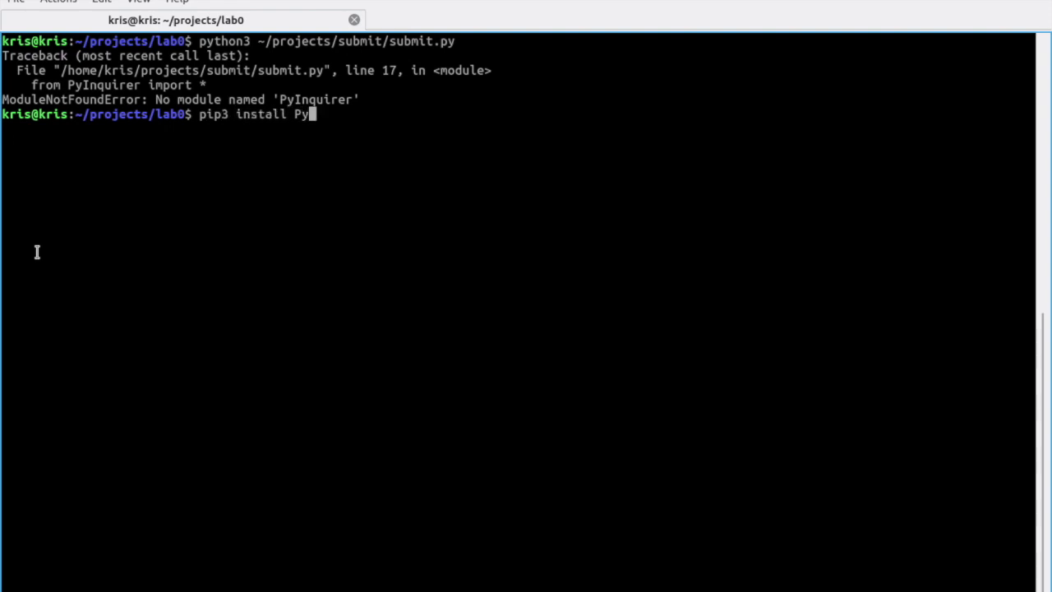
{"action": "type", "text": "Inquirer colorama "}
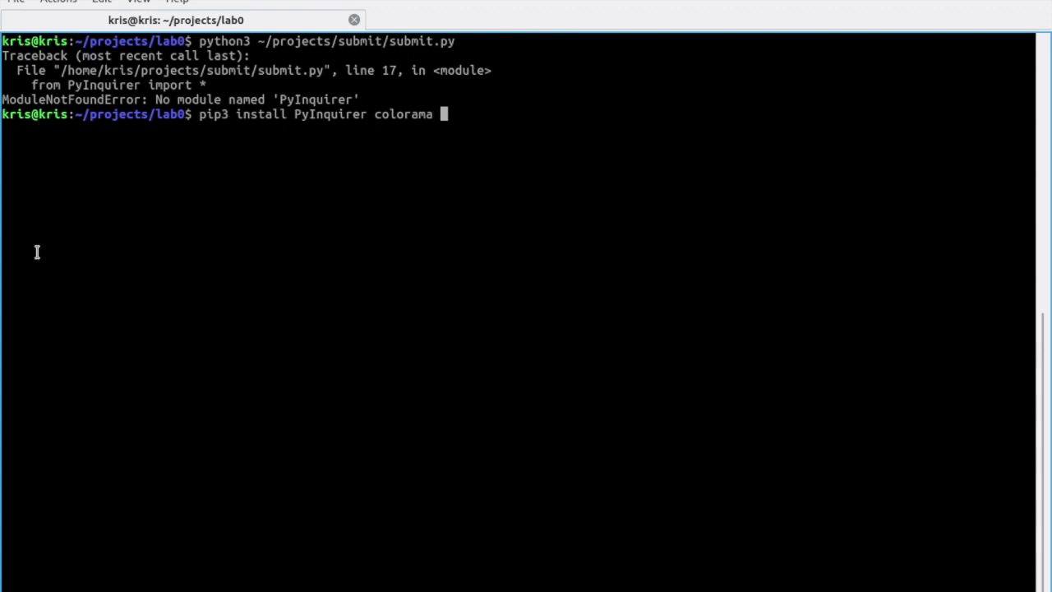
{"action": "type", "text": "requests pretty"}
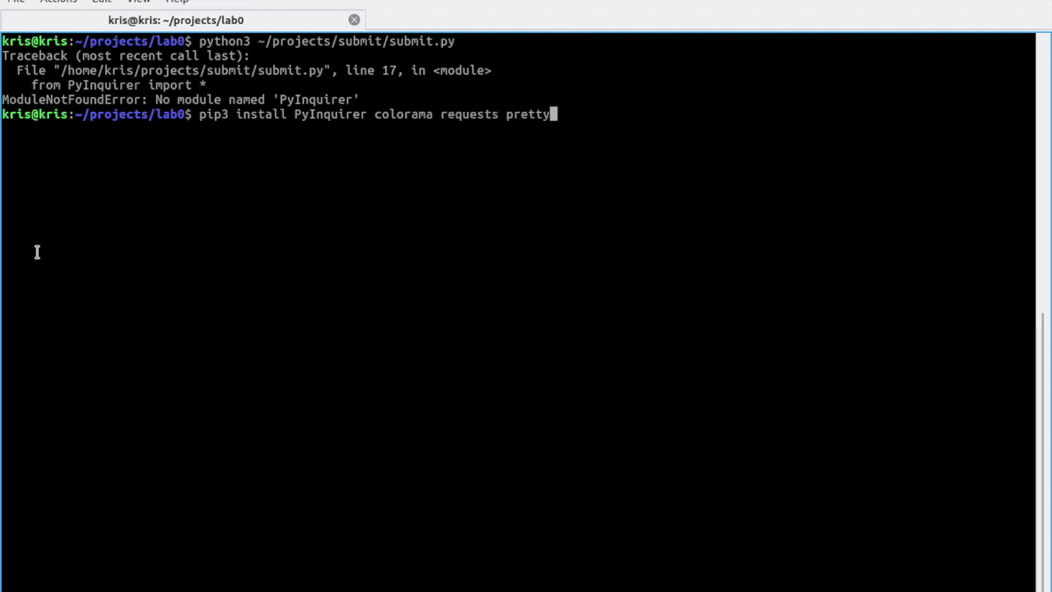
{"action": "type", "text": "table"}
Step: Run the pip3 package install, then run 'sudo apt install python3-pip'
{"action": "key", "text": "Return"}
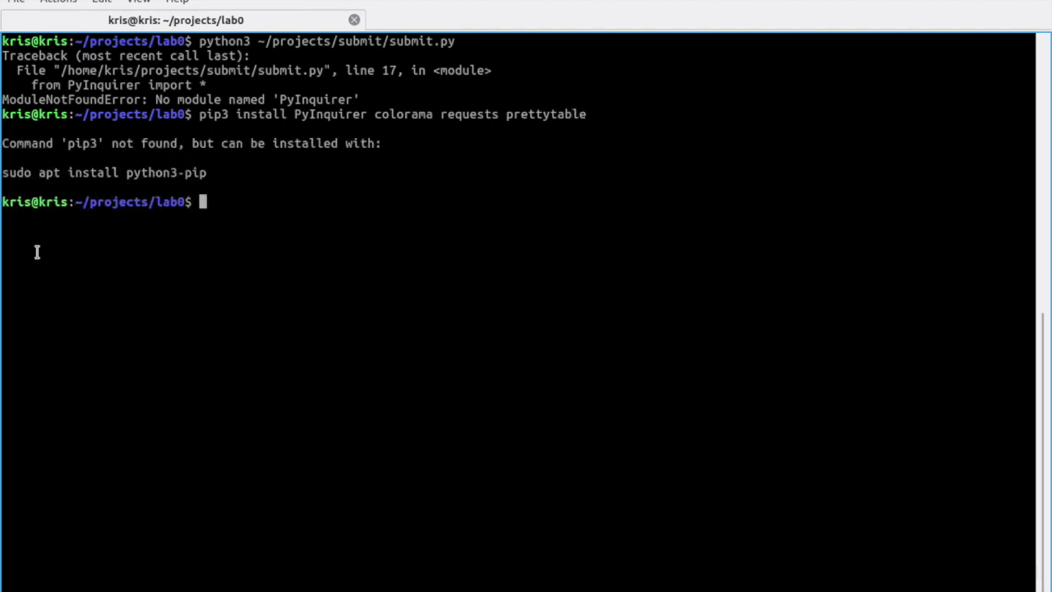
{"action": "type", "text": "sudo apt inta"}
{"action": "key", "text": "BackSpace"}
{"action": "key", "text": "BackSpace"}
{"action": "key", "text": "BackSpace"}
{"action": "key", "text": "BackSpace"}
{"action": "type", "text": "install"}
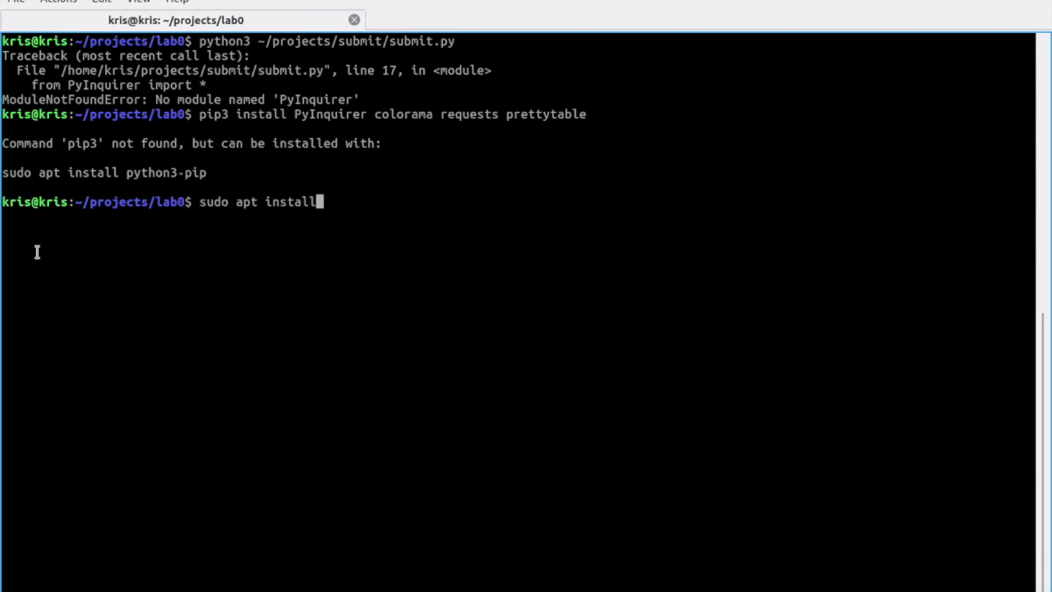
{"action": "type", "text": " python3-pip"}
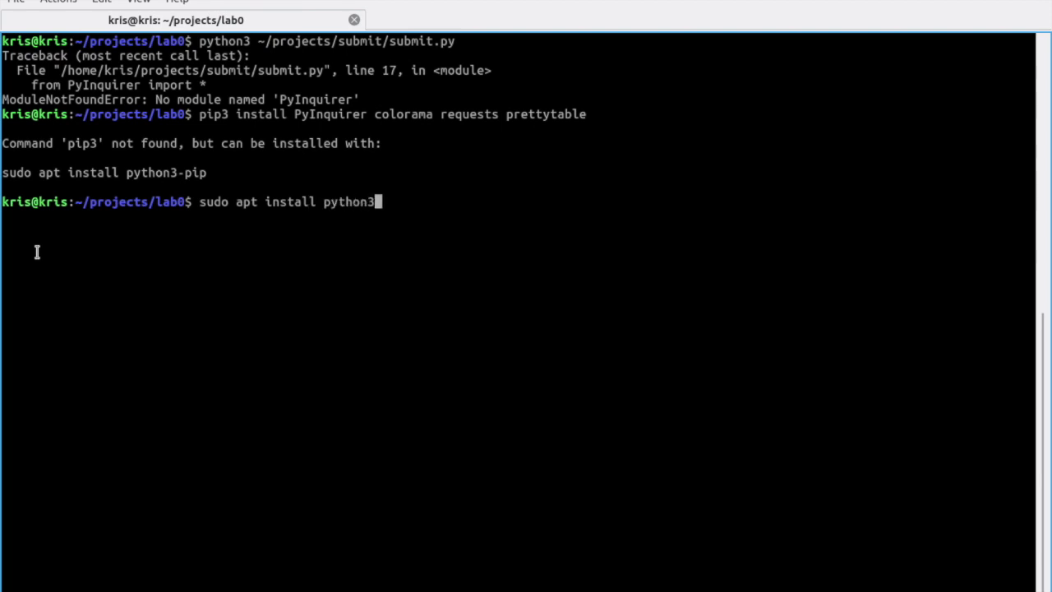
{"action": "key", "text": "Return"}
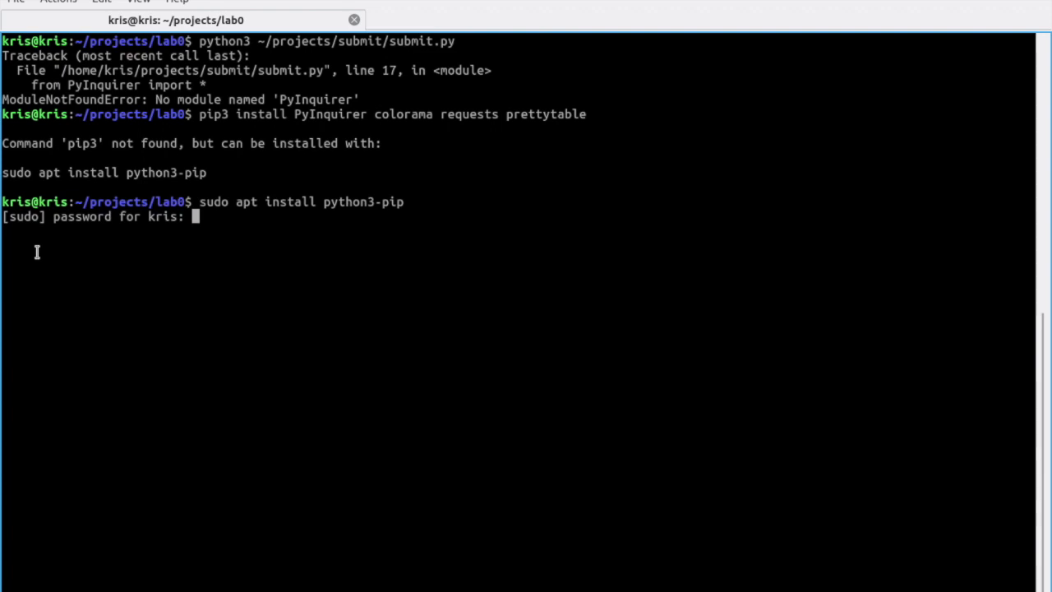
Step: Enter the administrator password, rerunning the python3-pip install until sudo accepts it
{"action": "key", "text": "Return"}
{"action": "key", "text": "Return"}
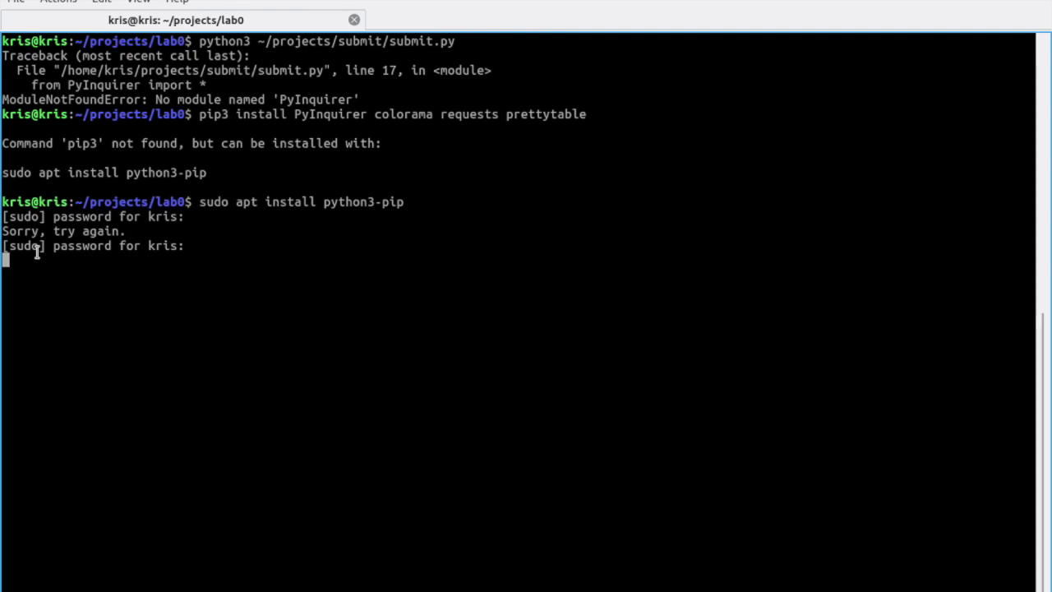
{"action": "key", "text": "Return"}
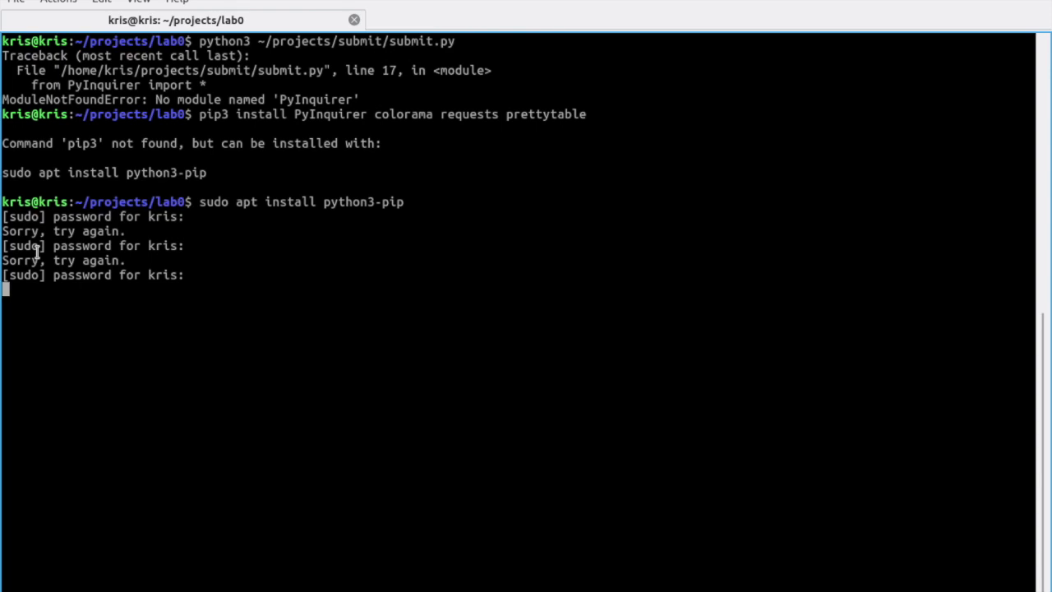
{"action": "key", "text": "Up"}
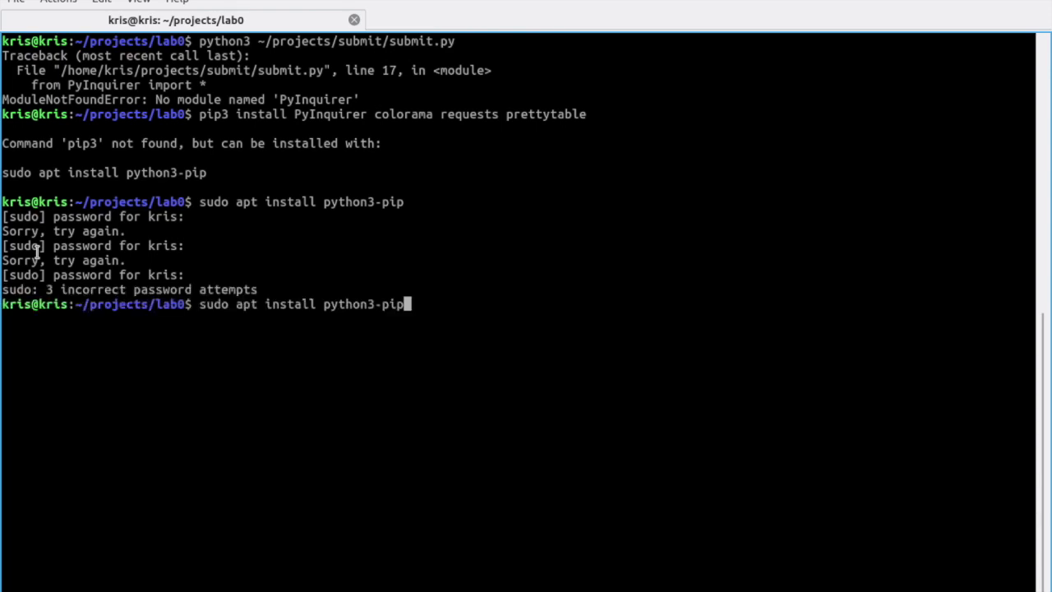
{"action": "key", "text": "Return"}
{"action": "key", "text": "Return"}
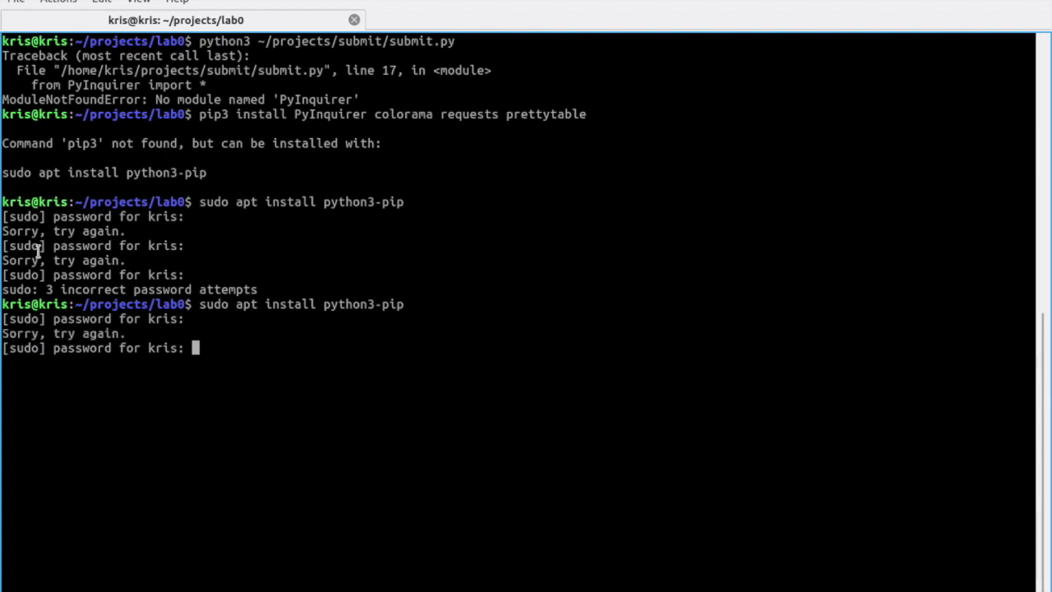
{"action": "key", "text": "Return"}
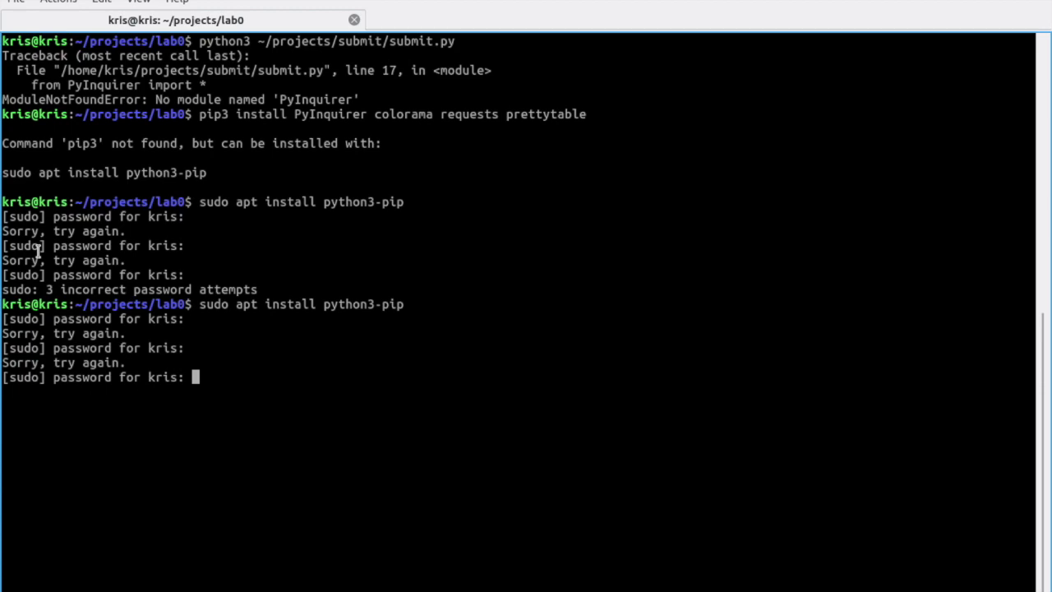
{"action": "key", "text": "Return"}
Step: Confirm the python3-pip install with Y, then rerun pip3 install PyInquirer colorama requests prettytable
{"action": "type", "text": "Y"}
{"action": "key", "text": "Return"}
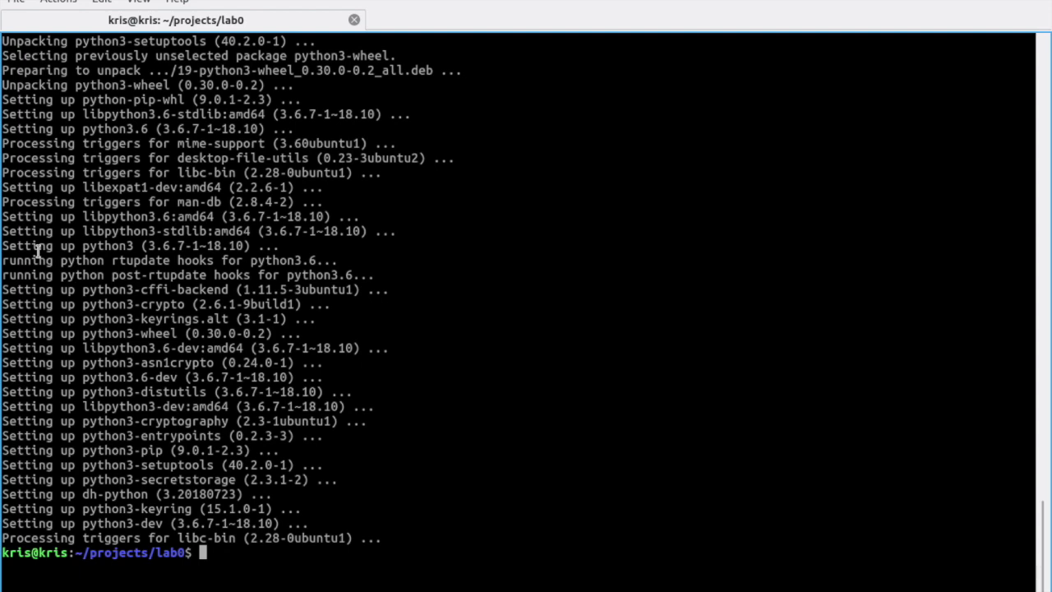
{"action": "type", "text": "sudo apt install python3-pip"}
{"action": "key", "text": "Up"}
{"action": "key", "text": "Return"}
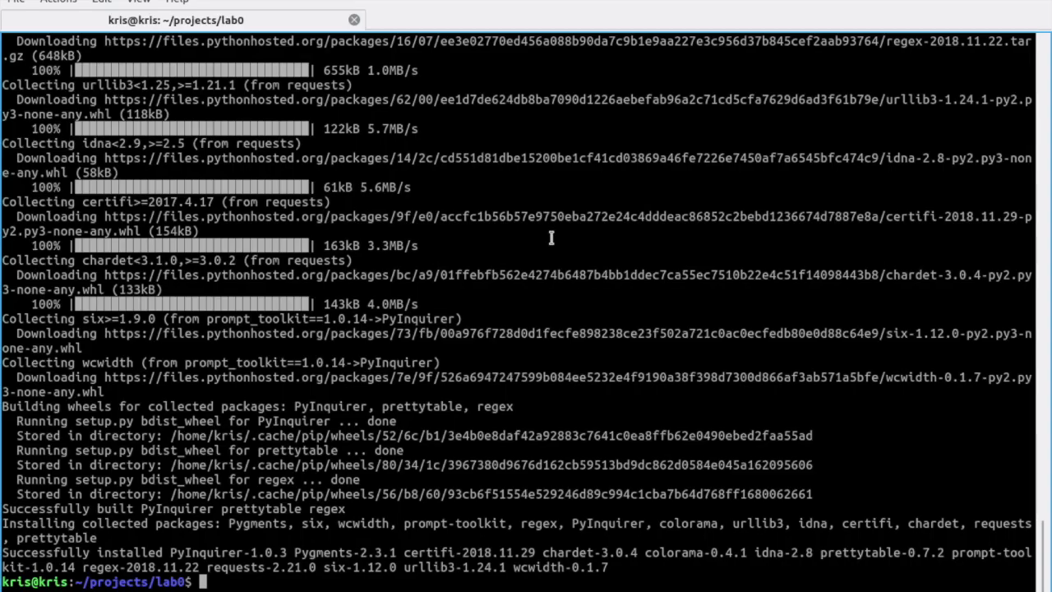
Step: Clear the terminal and copy ~/projects/submit/submit.py into the lab0 folder
{"action": "type", "text": "clear"}
{"action": "key", "text": "Return"}
{"action": "type", "text": "clear"}
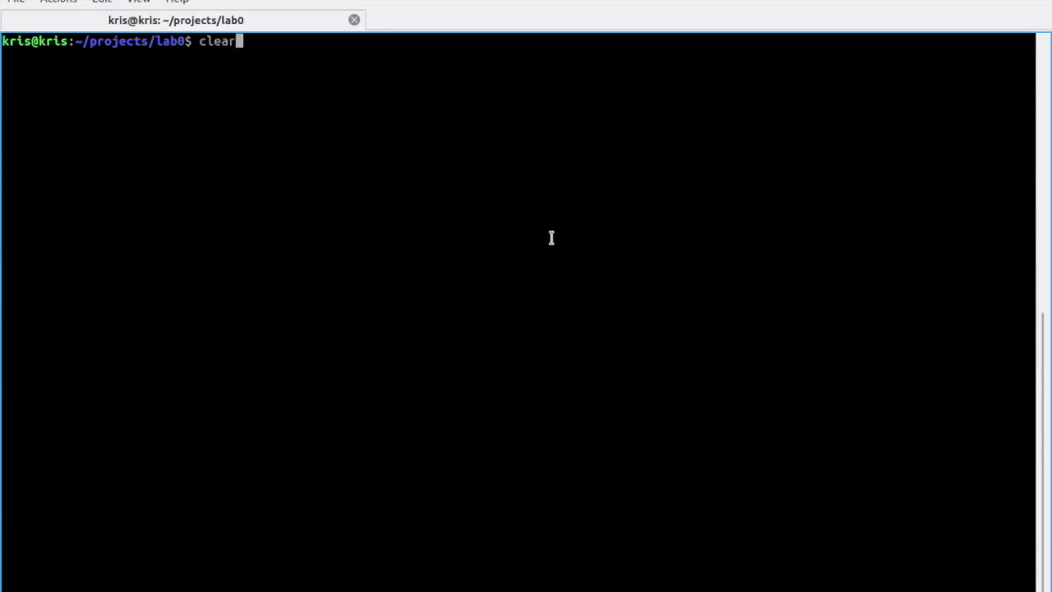
{"action": "key", "text": "Up"}
{"action": "key", "text": "Up"}
{"action": "key", "text": "ctrl+u"}
{"action": "type", "text": "cp ~/projects/submit/"}
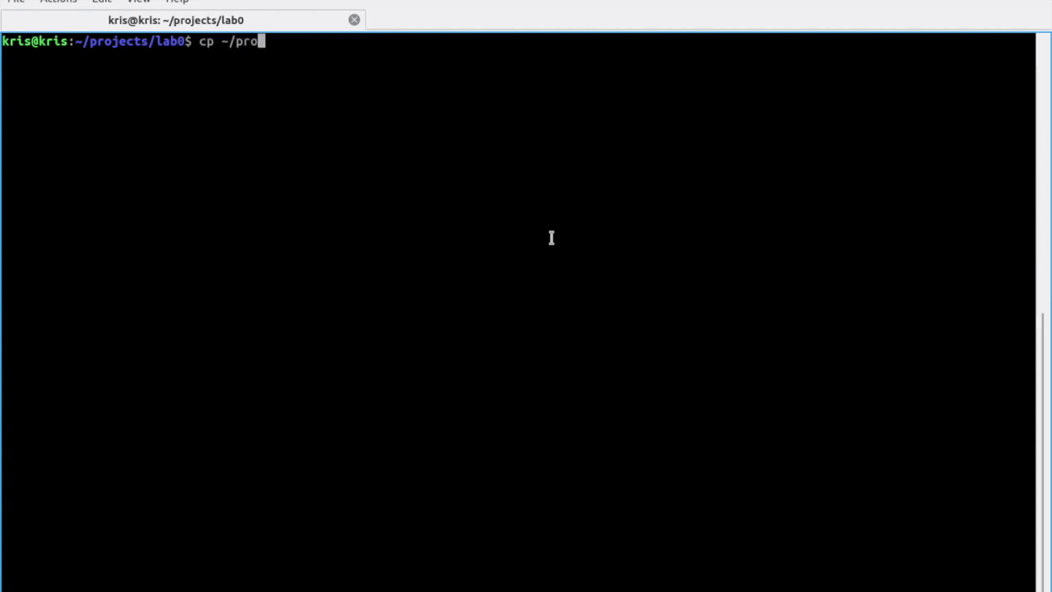
{"action": "key", "text": "Tab"}
{"action": "type", "text": "s"}
{"action": "key", "text": "Tab"}
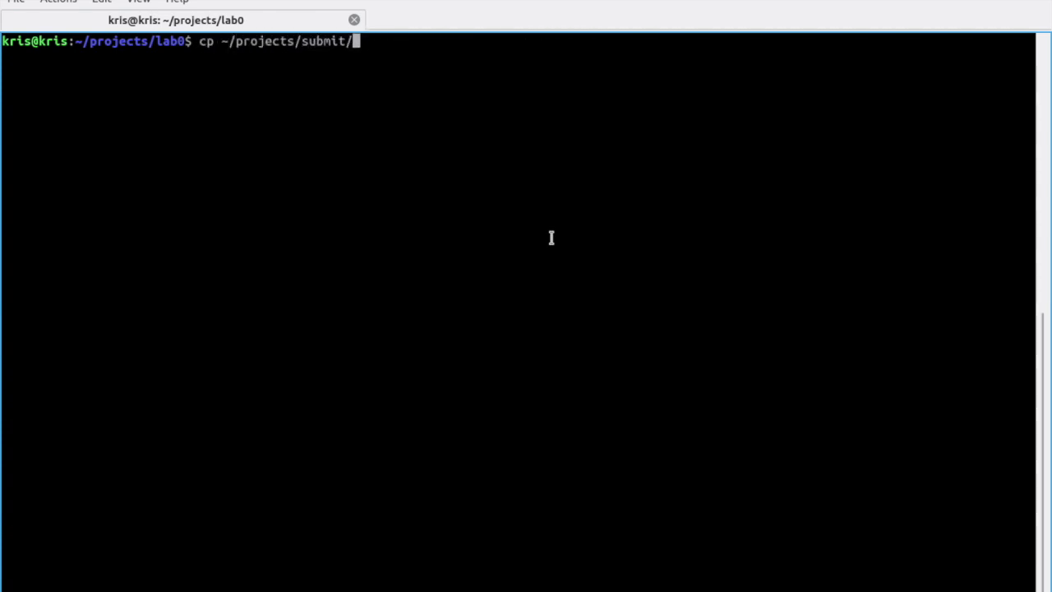
{"action": "type", "text": "s"}
{"action": "key", "text": "Tab"}
{"action": "type", "text": "."}
{"action": "key", "text": "Return"}
Step: Run python3 submit.py, initialize the project, log in with the autograder username, and confirm Lab 0
{"action": "type", "text": "python3 s"}
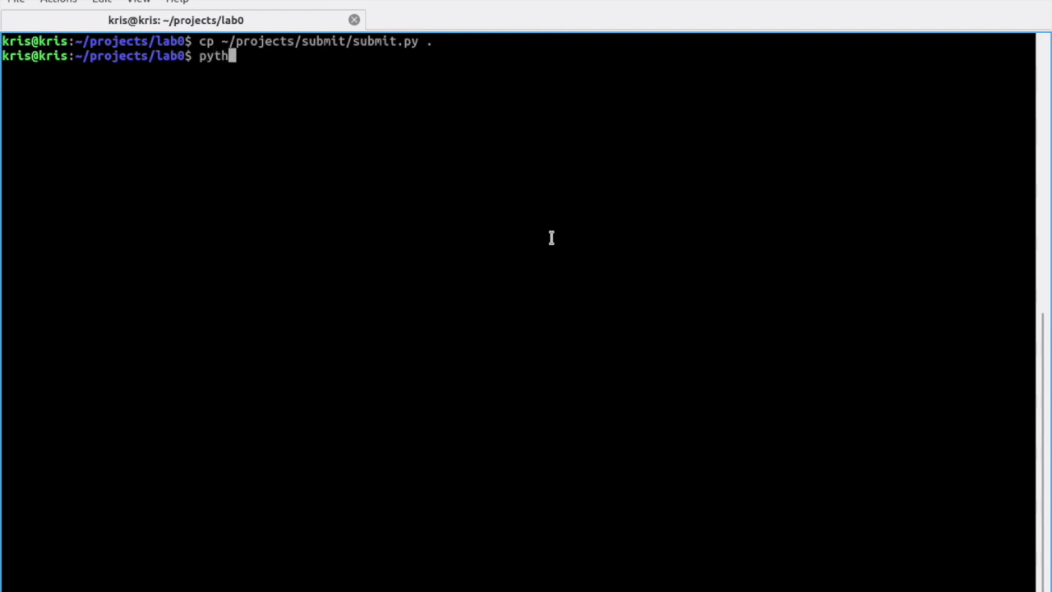
{"action": "key", "text": "Tab"}
{"action": "key", "text": "Return"}
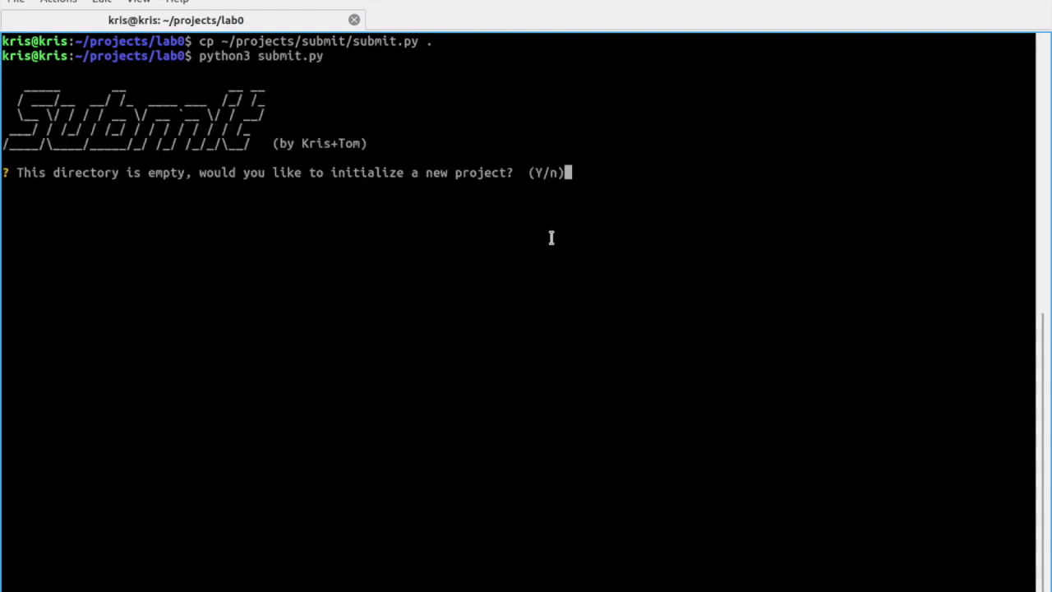
{"action": "key", "text": "Return"}
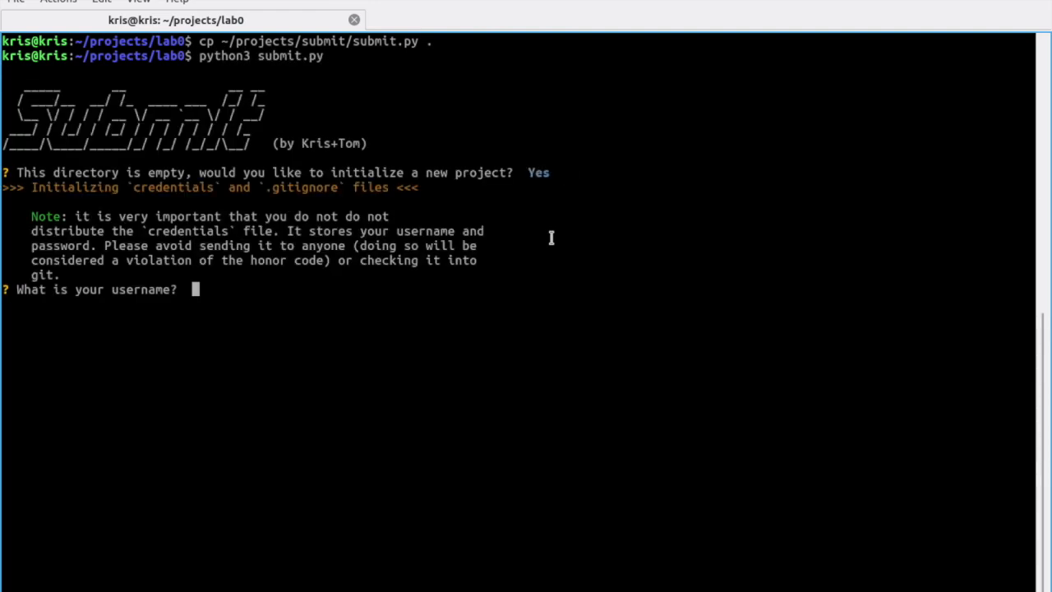
{"action": "type", "text": "ktest"}
{"action": "key", "text": "Return"}
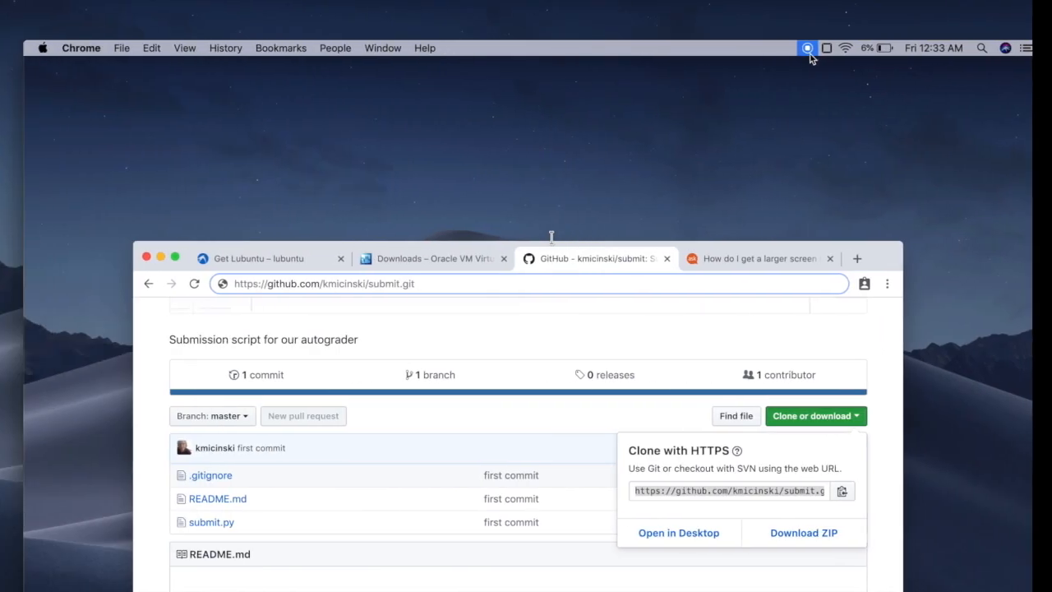
{"action": "left_click", "coordinate": [810, 47]}
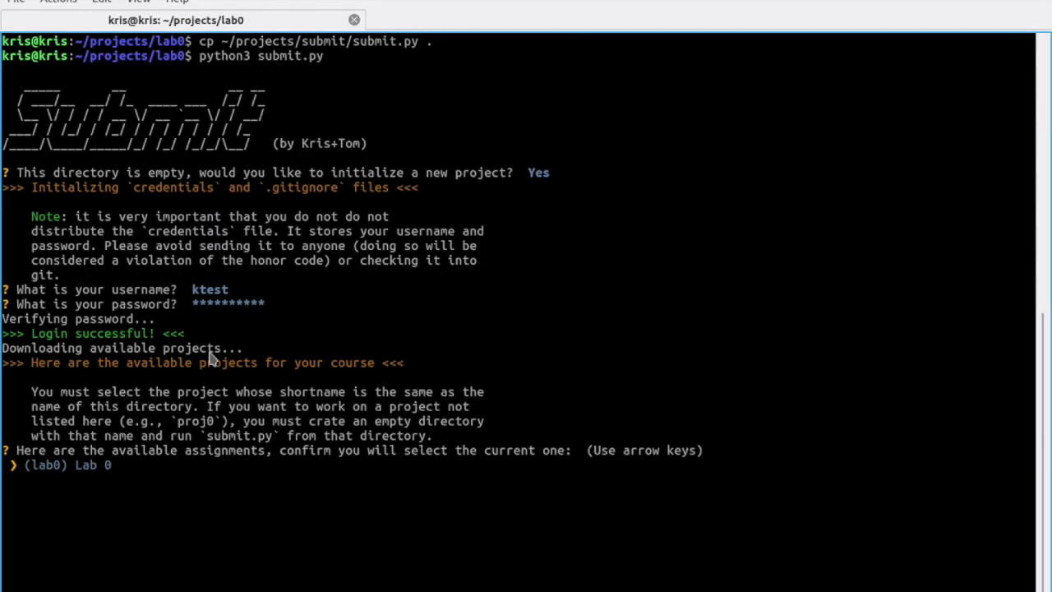
{"action": "key", "text": "Return"}
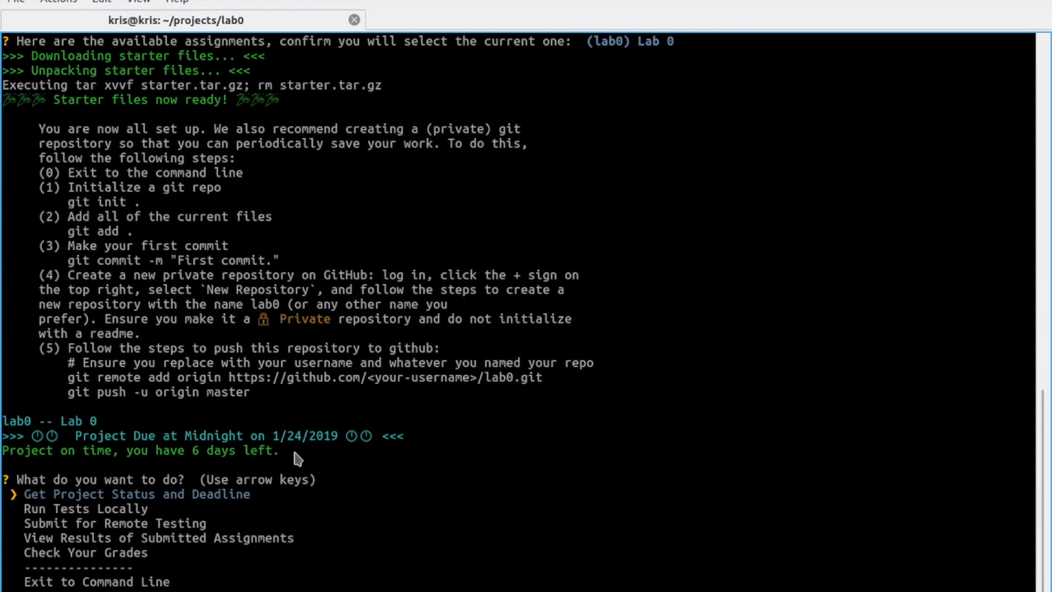
Step: Check Lab 0's status and deadline, then run all ten tests locally
{"action": "key", "text": "Return"}
{"action": "key", "text": "Down"}
{"action": "key", "text": "Return"}
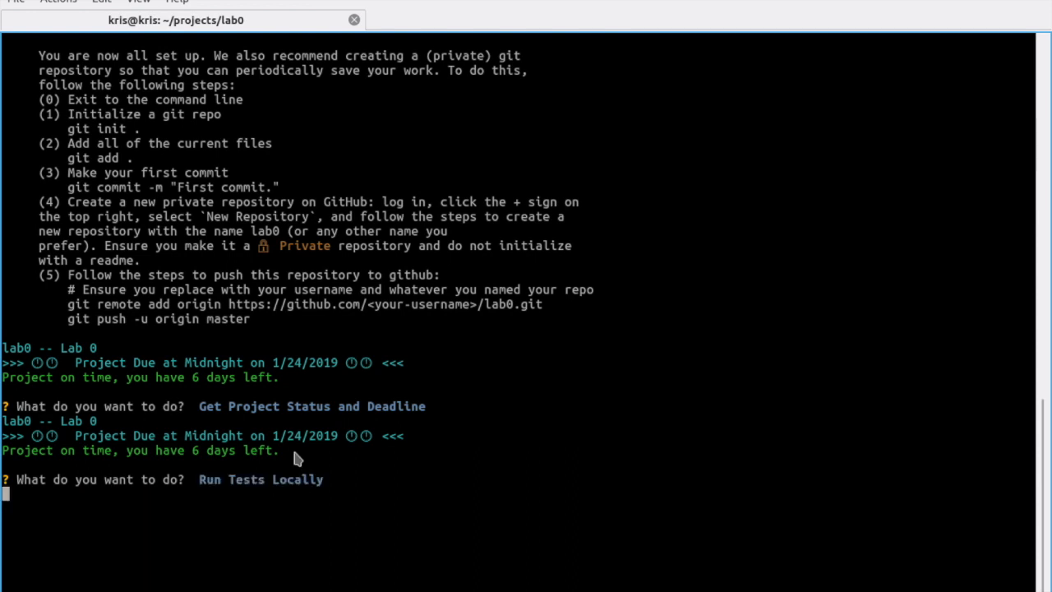
{"action": "key", "text": "space"}
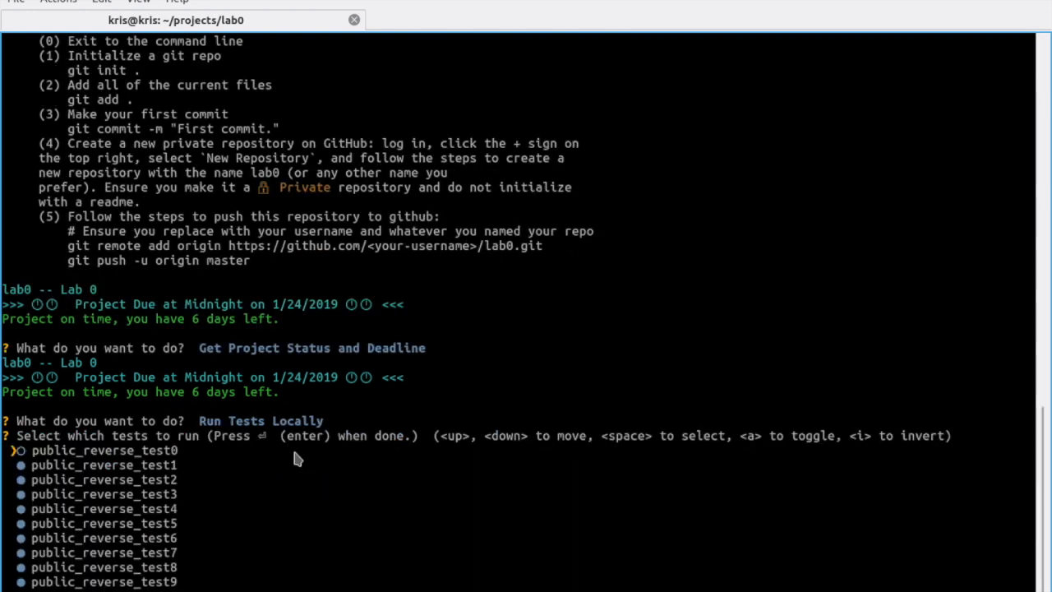
{"action": "key", "text": "space"}
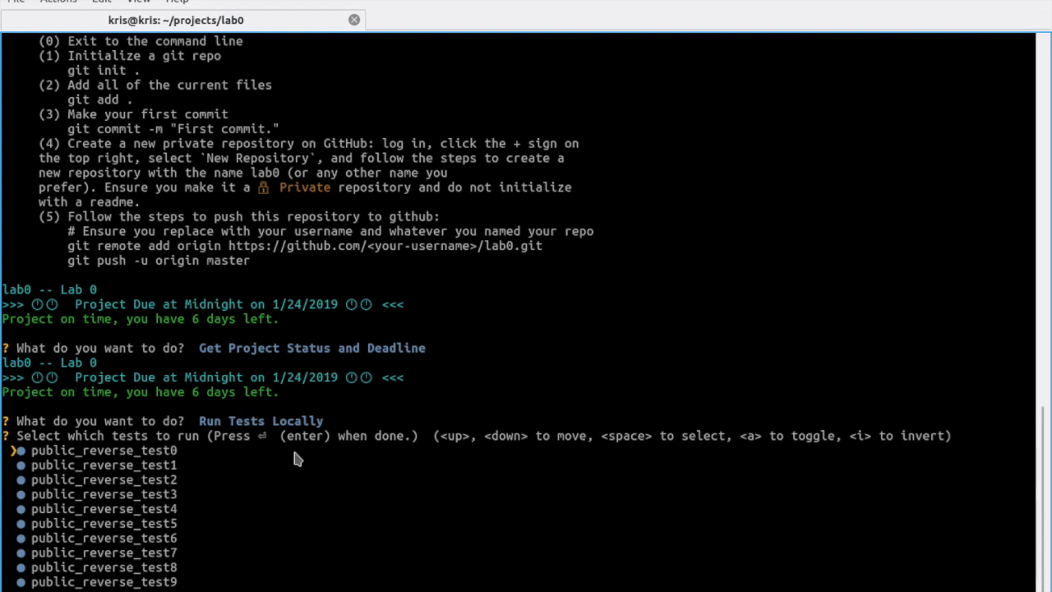
{"action": "key", "text": "Down"}
{"action": "key", "text": "Down"}
{"action": "key", "text": "Down"}
{"action": "key", "text": "Down"}
{"action": "key", "text": "Down"}
{"action": "key", "text": "Down"}
{"action": "key", "text": "Down"}
{"action": "key", "text": "Down"}
{"action": "key", "text": "Down"}
{"action": "key", "text": "Down"}
{"action": "key", "text": "Down"}
{"action": "key", "text": "Return"}
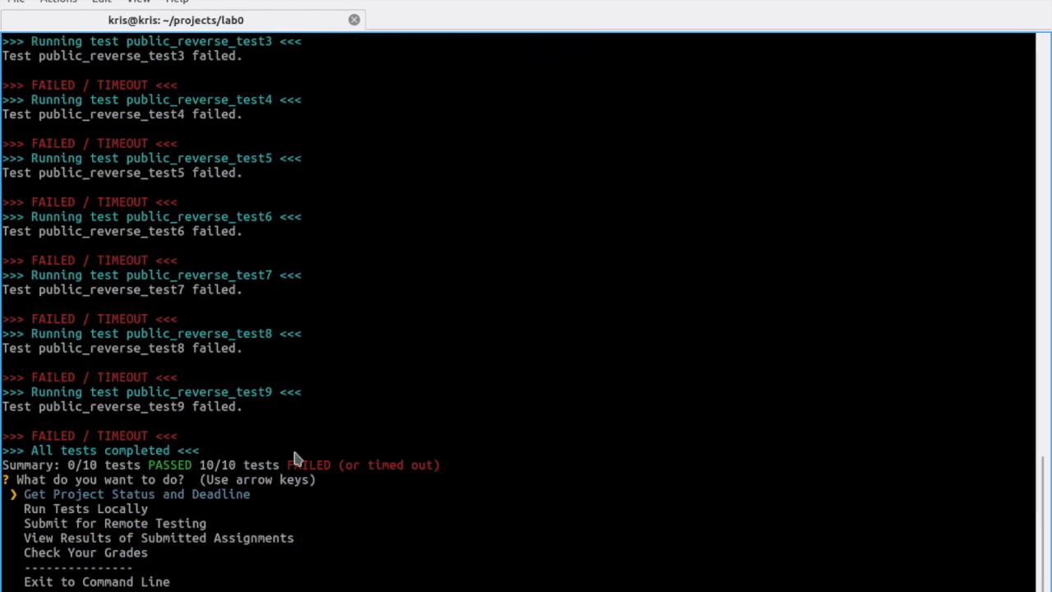
Step: Exit the autograder to the command line and clear the terminal
{"action": "key", "text": "Down"}
{"action": "key", "text": "Down"}
{"action": "key", "text": "Down"}
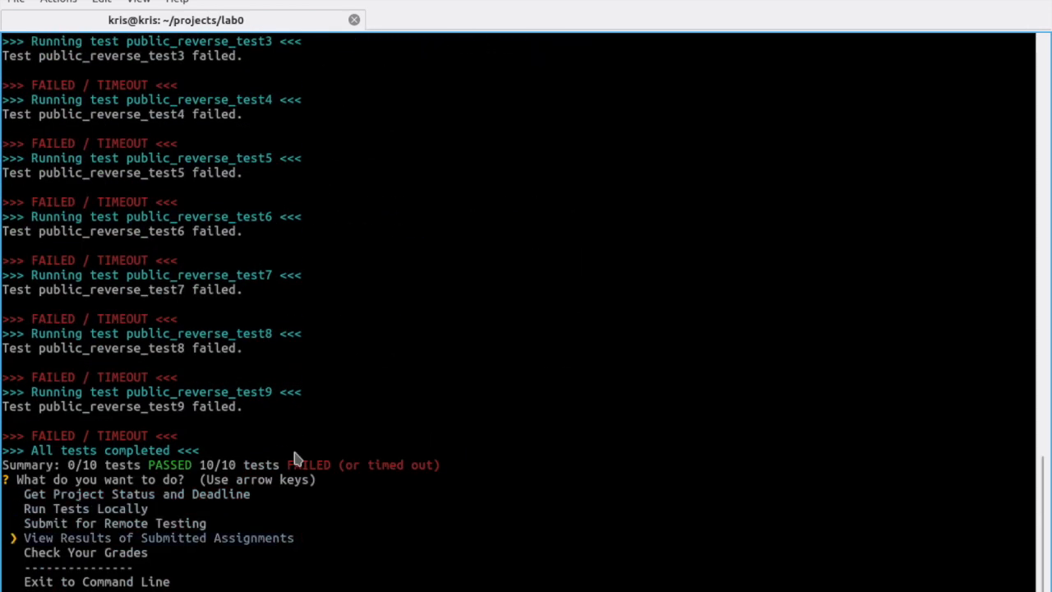
{"action": "key", "text": "Down"}
{"action": "key", "text": "Down"}
{"action": "key", "text": "Up"}
{"action": "key", "text": "Down"}
{"action": "key", "text": "Return"}
{"action": "type", "text": "clear"}
{"action": "key", "text": "Return"}
Step: List lab0's files and try opening reverse.cpp with emacs -nw
{"action": "type", "text": "emacs -nw submit.py"}
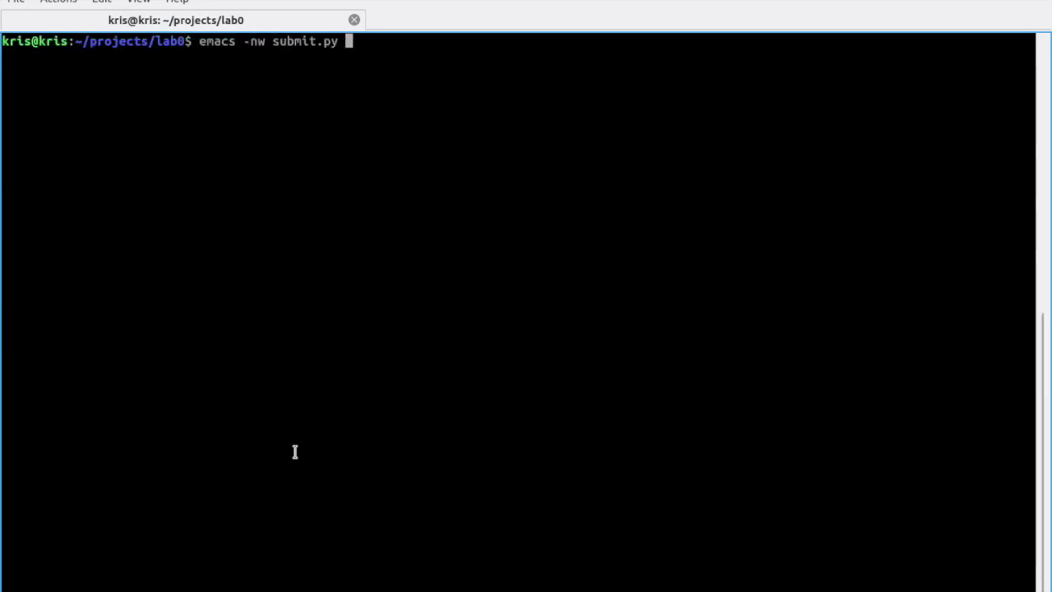
{"action": "key", "text": "BackSpace"}
{"action": "key", "text": "BackSpace"}
{"action": "key", "text": "BackSpace"}
{"action": "key", "text": "BackSpace"}
{"action": "key", "text": "BackSpace"}
{"action": "key", "text": "BackSpace"}
{"action": "key", "text": "BackSpace"}
{"action": "key", "text": "BackSpace"}
{"action": "key", "text": "BackSpace"}
{"action": "key", "text": "BackSpace"}
{"action": "key", "text": "BackSpace"}
{"action": "key", "text": "BackSpace"}
{"action": "key", "text": "BackSpace"}
{"action": "key", "text": "BackSpace"}
{"action": "key", "text": "BackSpace"}
{"action": "key", "text": "BackSpace"}
{"action": "key", "text": "BackSpace"}
{"action": "key", "text": "BackSpace"}
{"action": "key", "text": "BackSpace"}
{"action": "key", "text": "BackSpace"}
{"action": "type", "text": "ls"}
{"action": "key", "text": "Return"}
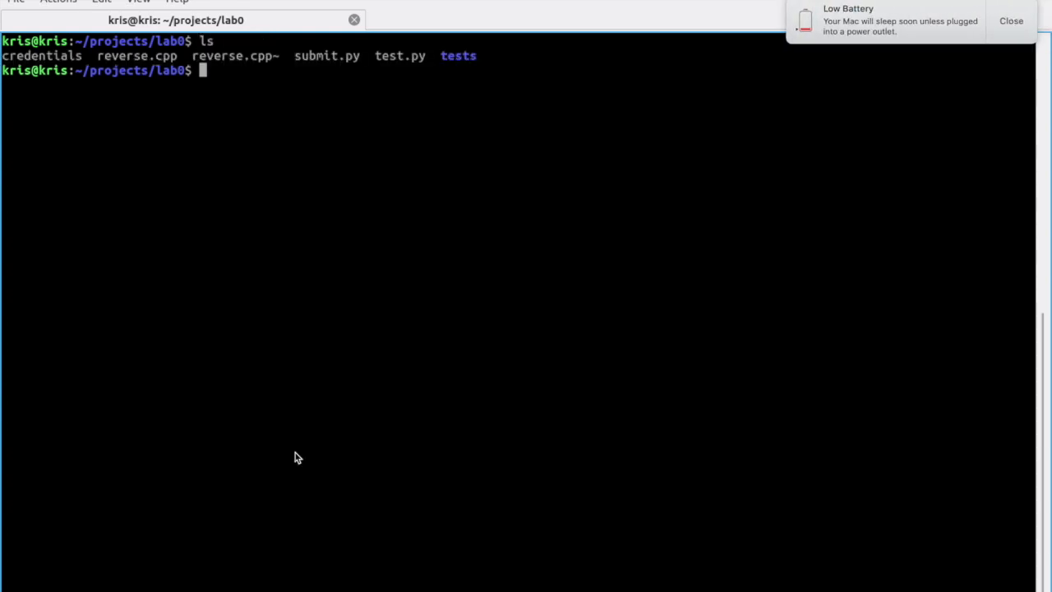
{"action": "left_click", "coordinate": [1012, 36]}
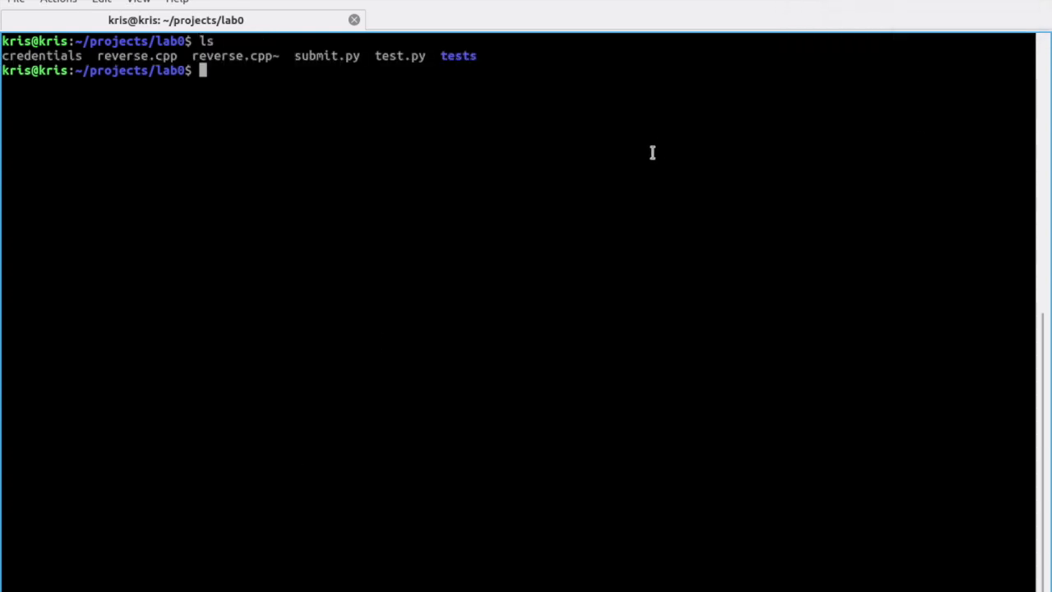
{"action": "type", "text": "emacs -nw reverse.cpp"}
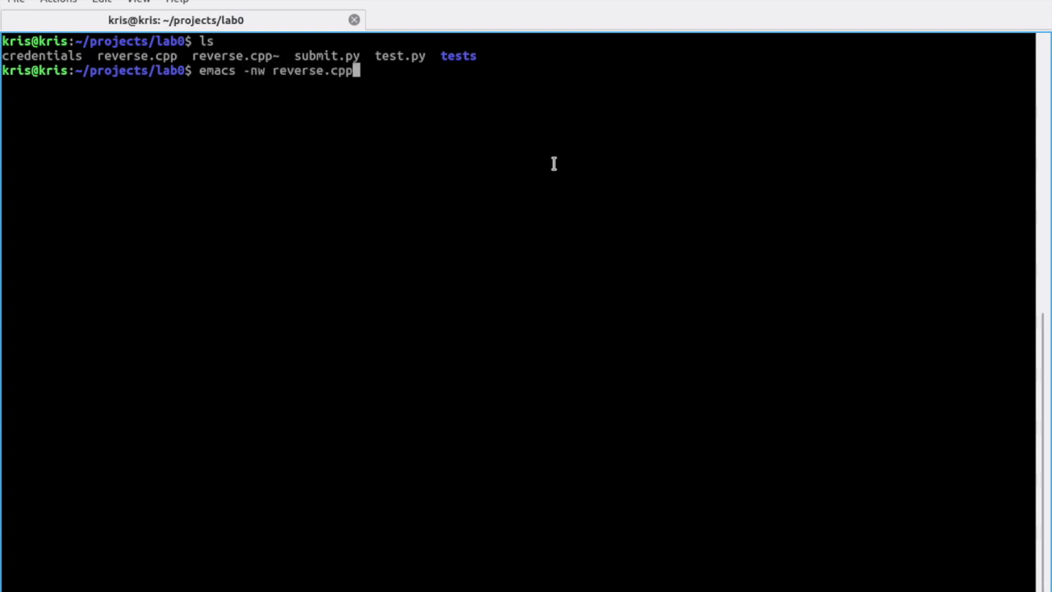
{"action": "key", "text": "Return"}
Step: Install emacs25 with sudo apt install, confirming with Y
{"action": "type", "text": "su"}
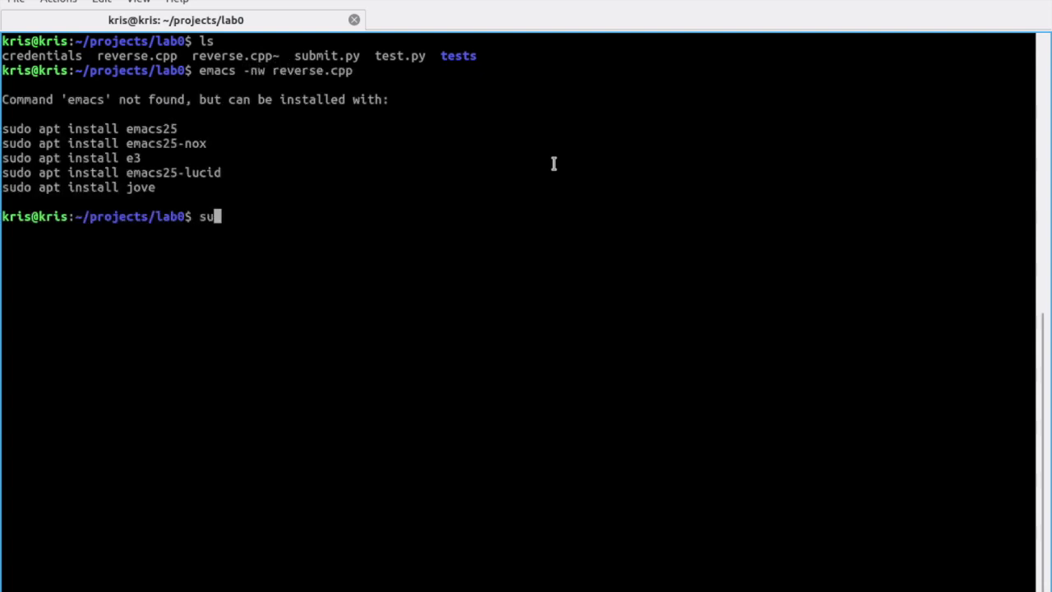
{"action": "type", "text": "do apt install emacs25"}
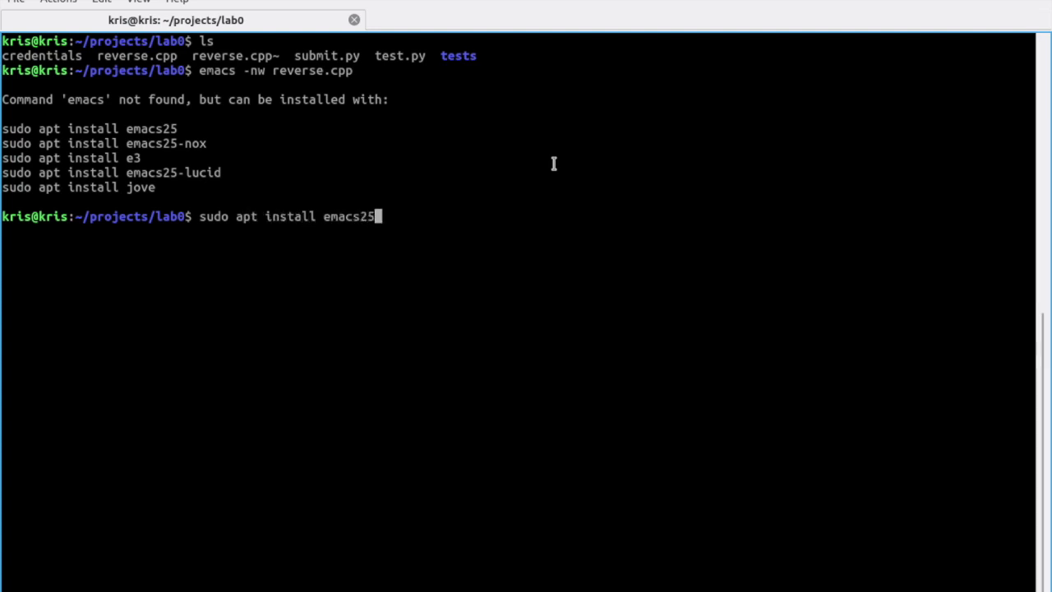
{"action": "key", "text": "Return"}
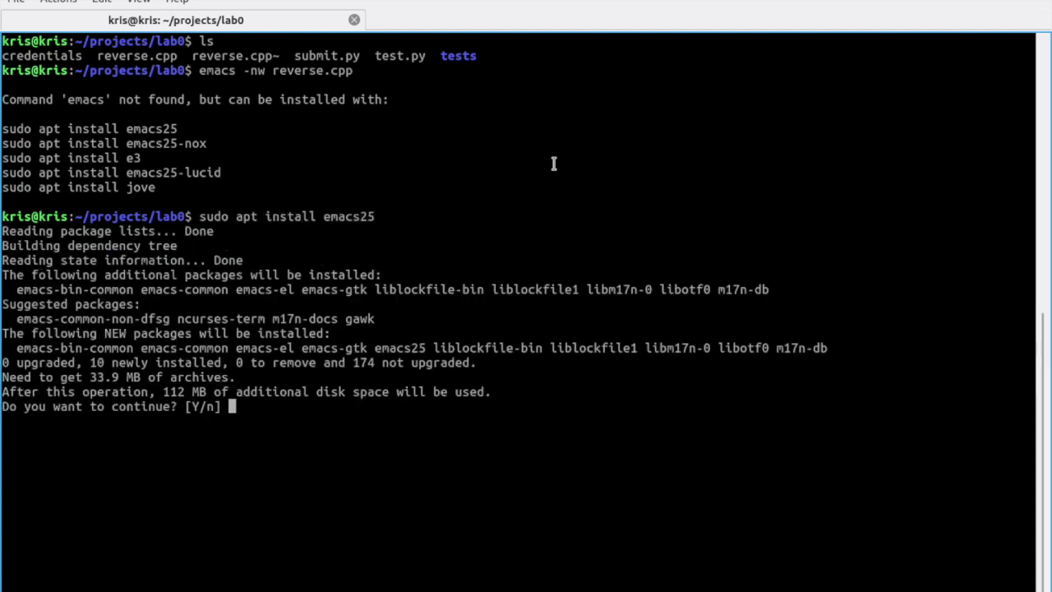
{"action": "type", "text": "Y"}
{"action": "key", "text": "Return"}
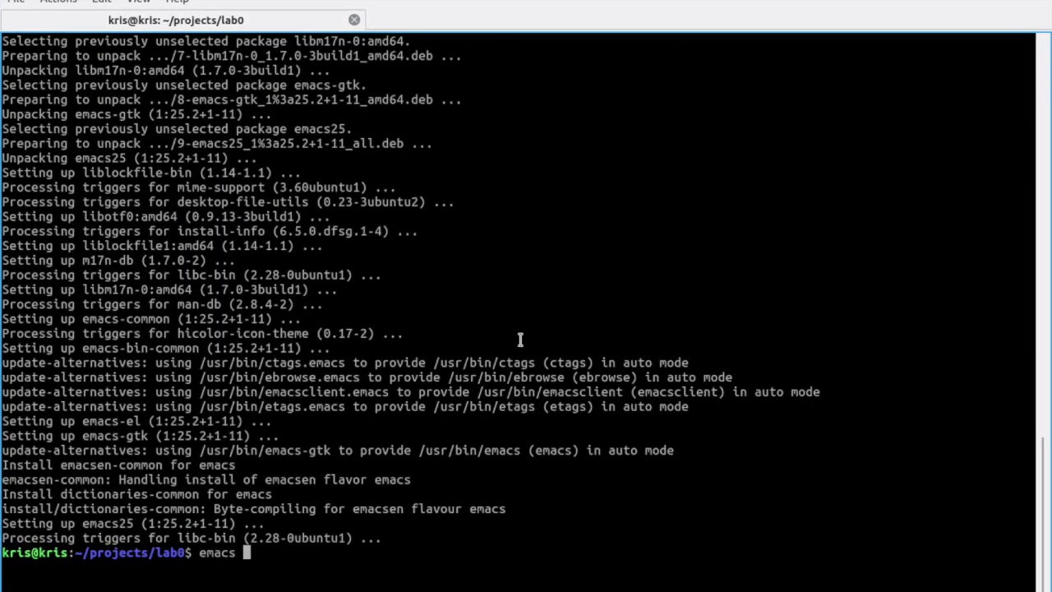
{"action": "type", "text": "-nw reverse.cpp"}
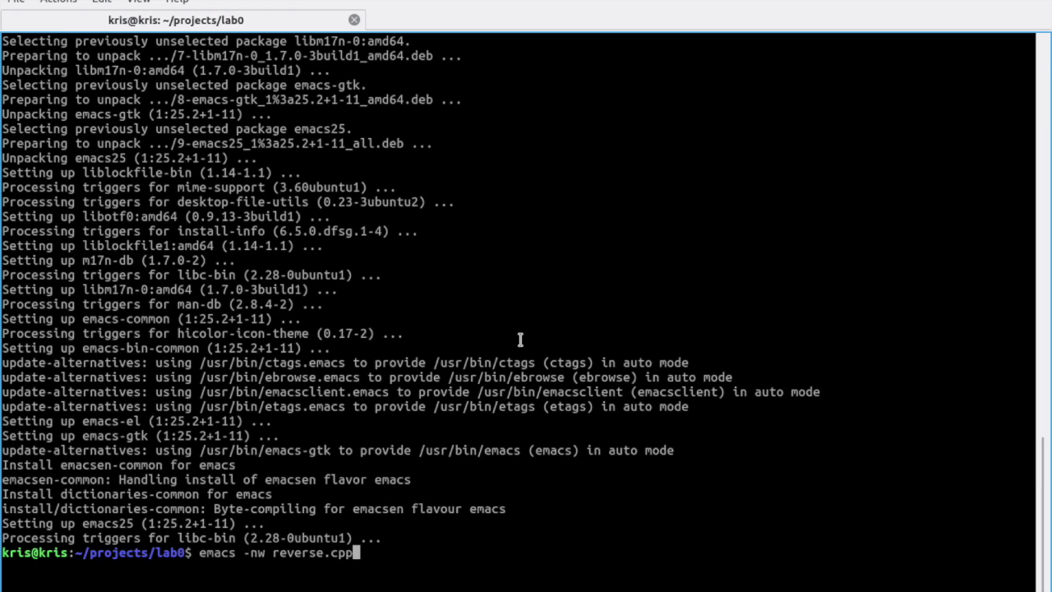
Step: Open reverse.cpp in emacs and add an indented blank line below the TODO comment
{"action": "key", "text": "Return"}
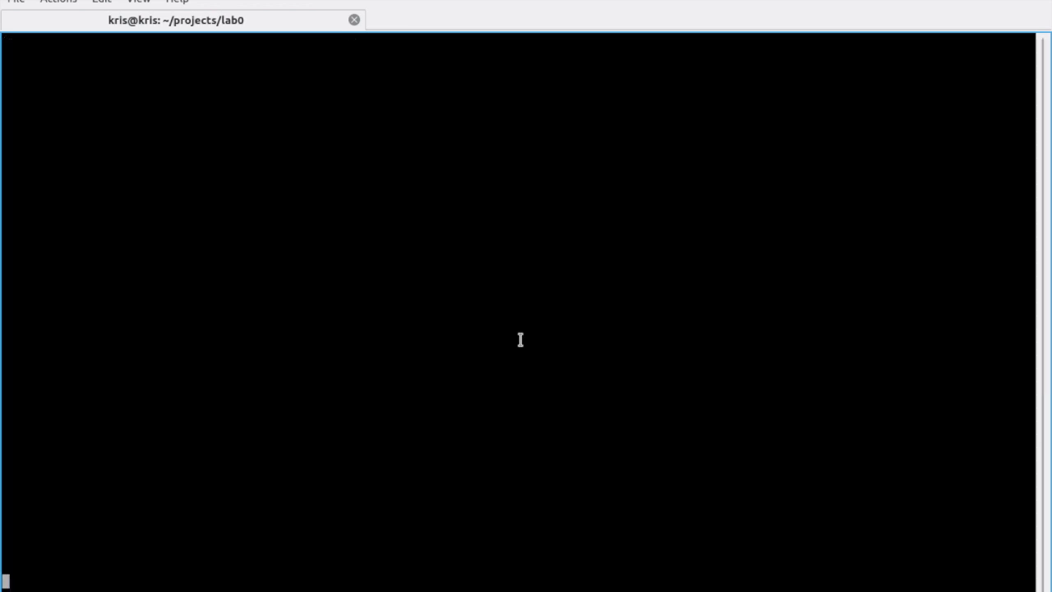
{"action": "key", "text": "alt+greater"}
{"action": "key", "text": "Up"}
{"action": "key", "text": "Up"}
{"action": "key", "text": "Up"}
{"action": "key", "text": "Up"}
{"action": "key", "text": "Up"}
{"action": "key", "text": "Up"}
{"action": "key", "text": "Up"}
{"action": "key", "text": "Up"}
{"action": "key", "text": "Up"}
{"action": "key", "text": "Up"}
{"action": "key", "text": "Up"}
{"action": "key", "text": "Up"}
{"action": "key", "text": "Up"}
{"action": "key", "text": "Up"}
{"action": "key", "text": "Up"}
{"action": "key", "text": "Down"}
{"action": "key", "text": "Down"}
{"action": "key", "text": "Down"}
{"action": "key", "text": "Down"}
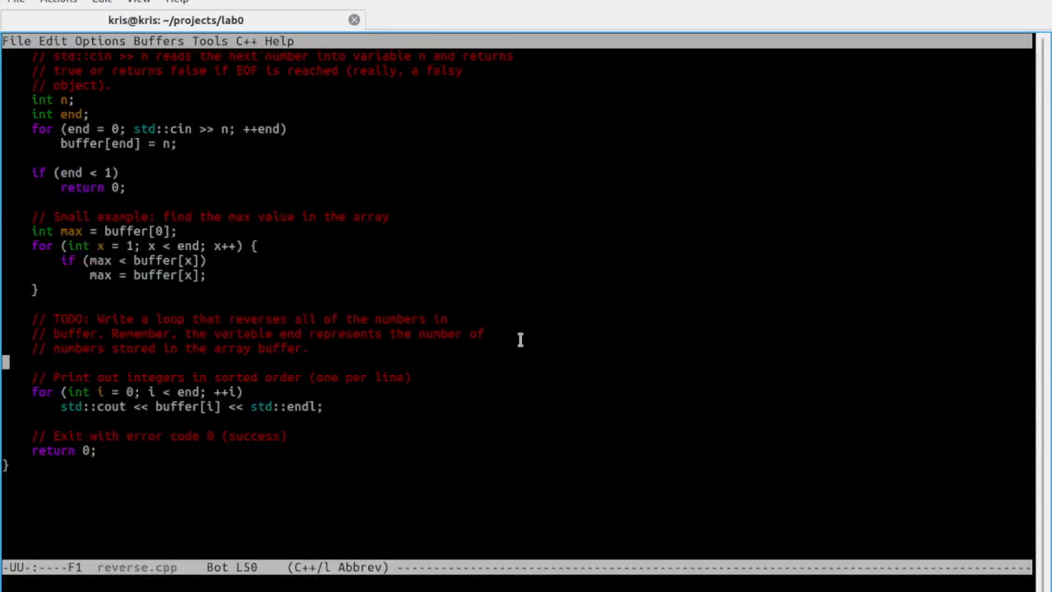
{"action": "key", "text": "Return"}
{"action": "key", "text": "Up"}
{"action": "key", "text": "Tab"}
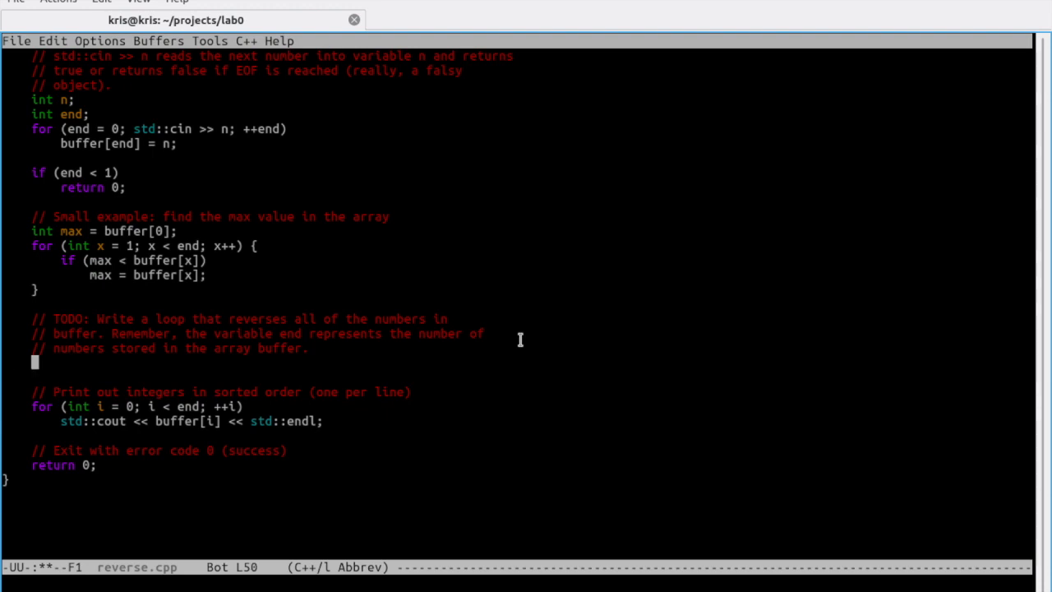
Step: Write the for-loop header starting x at 1, bounded by end - 1, incrementing x++
{"action": "type", "text": "int (int"}
{"action": "key", "text": "ctrl+BackSpace"}
{"action": "key", "text": "ctrl+BackSpace"}
{"action": "type", "text": "for (int x = "}
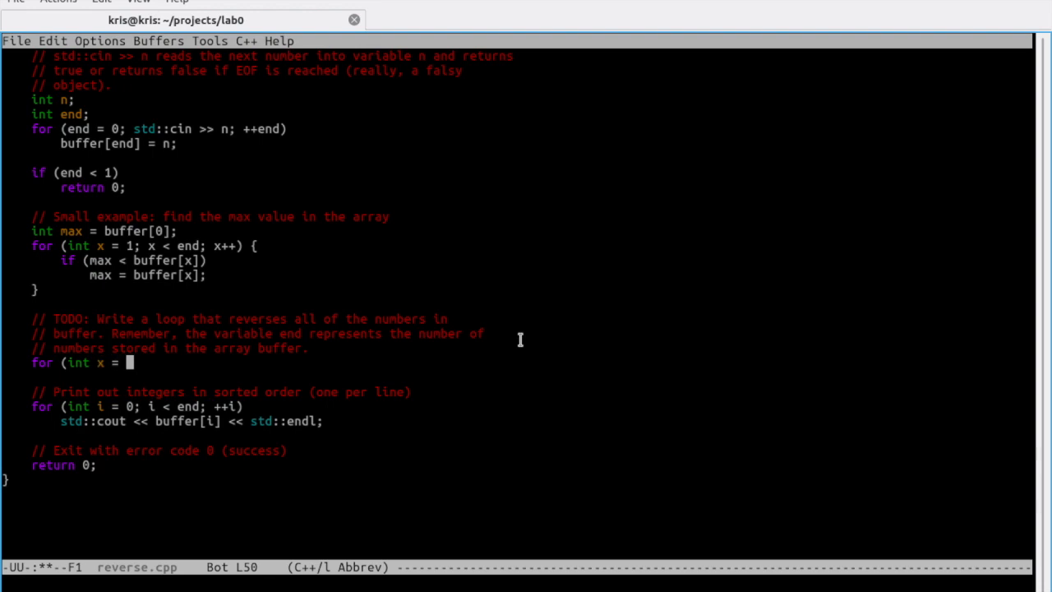
{"action": "type", "text": "1; x < end - 1;"}
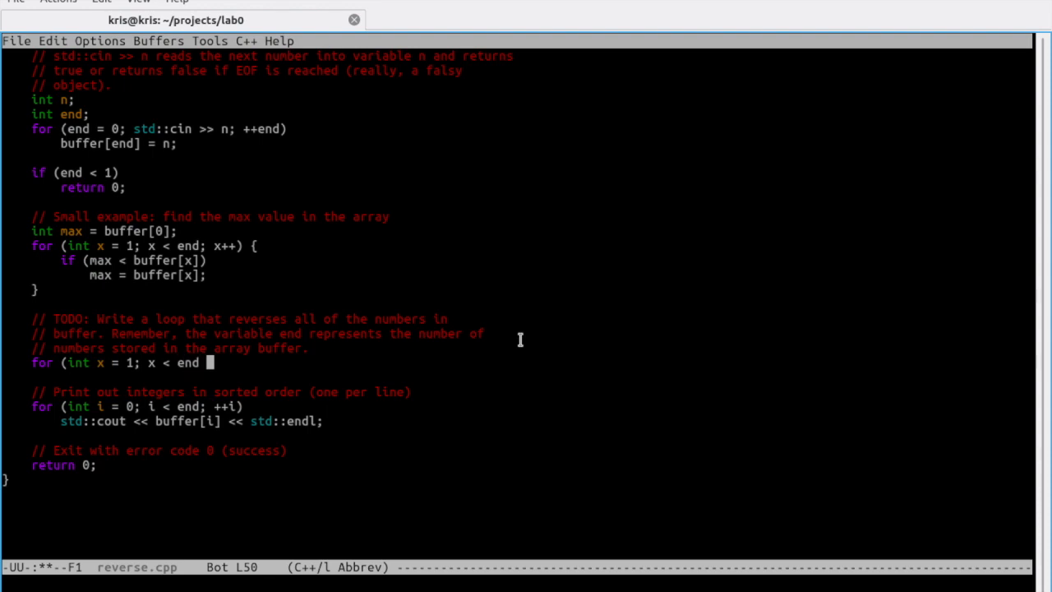
{"action": "key", "text": "alt+b"}
{"action": "key", "text": "alt+b"}
{"action": "key", "text": "alt+b"}
{"action": "type", "text": "x "}
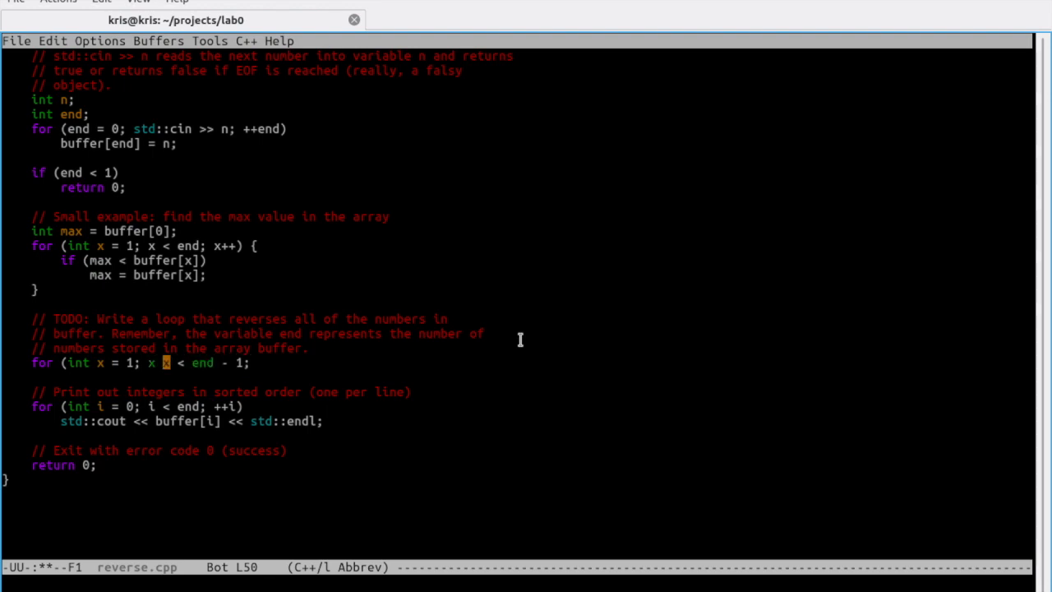
{"action": "type", "text": ">"}
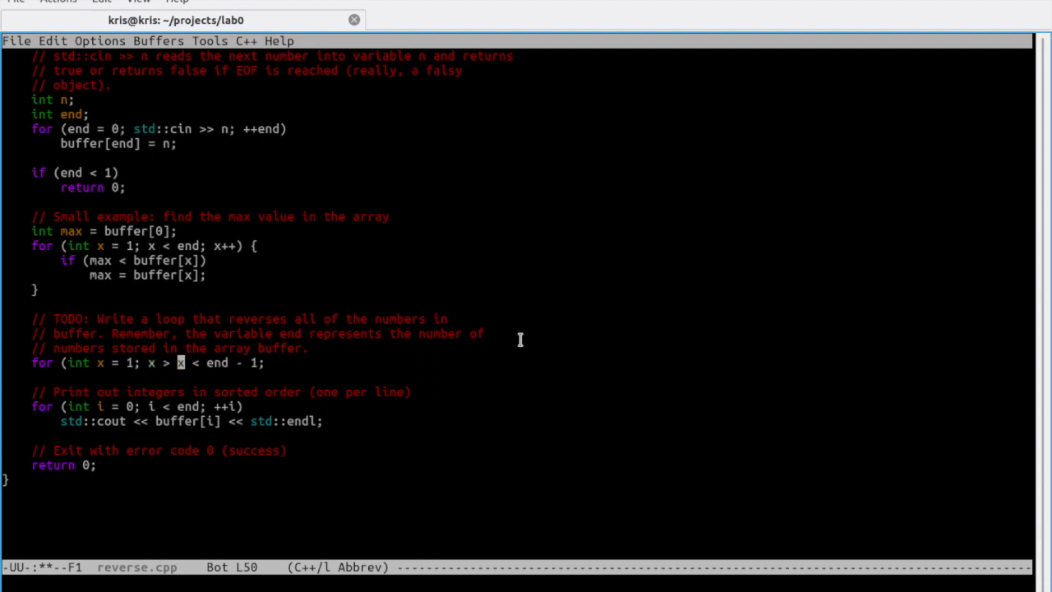
{"action": "key", "text": "BackSpace"}
{"action": "key", "text": "BackSpace"}
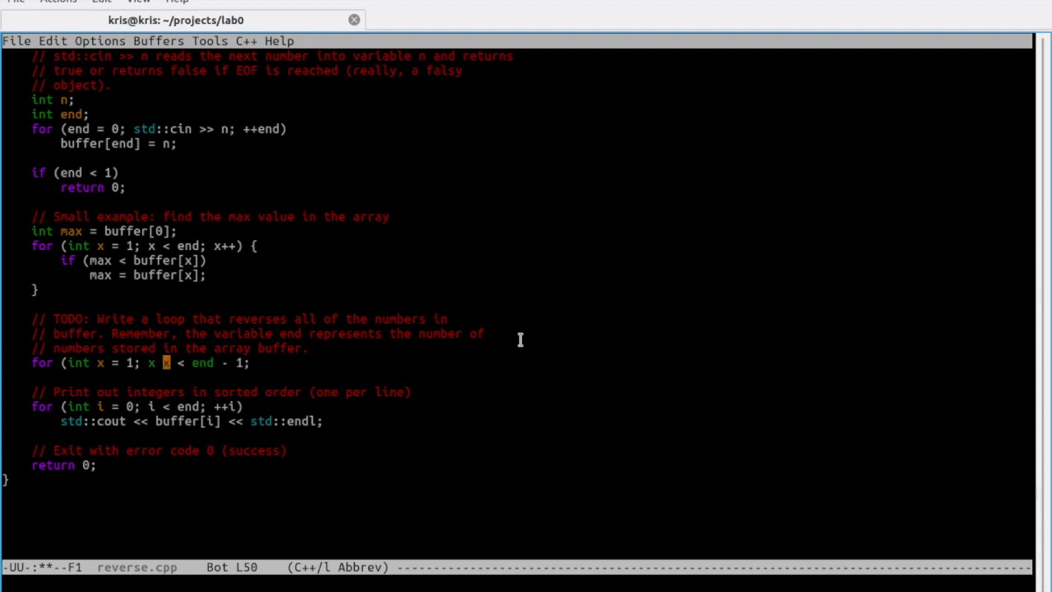
{"action": "key", "text": "BackSpace"}
{"action": "key", "text": "BackSpace"}
{"action": "key", "text": "ctrl+e"}
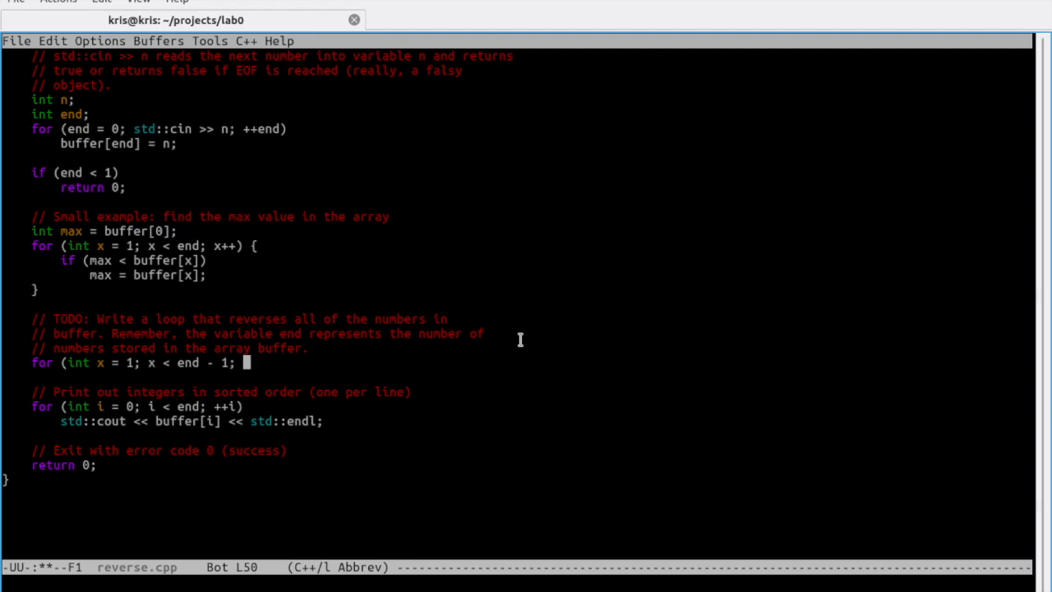
{"action": "type", "text": "x++) {"}
Step: Add the loop body buffer[x-1] = buffer[x]; and close the loop with a brace
{"action": "key", "text": "Return"}
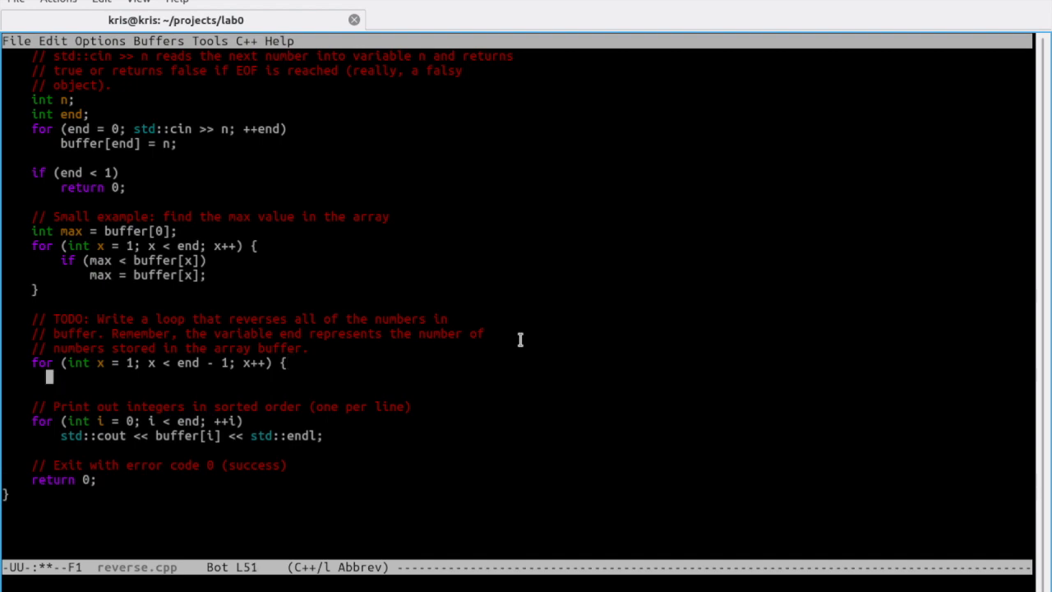
{"action": "type", "text": "buffer["}
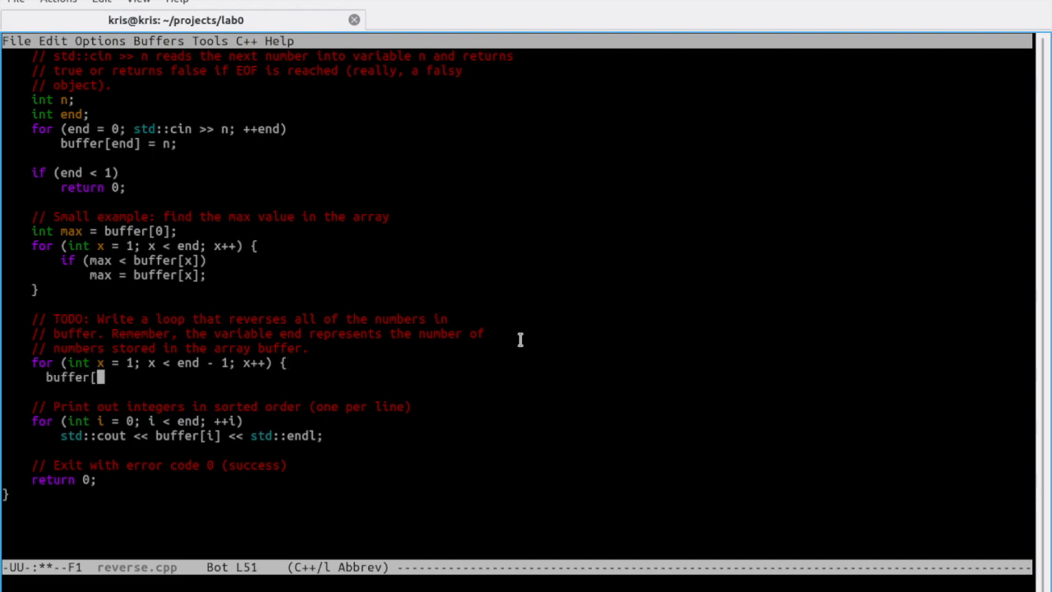
{"action": "type", "text": "x-1] = "}
{"action": "type", "text": "buffer"}
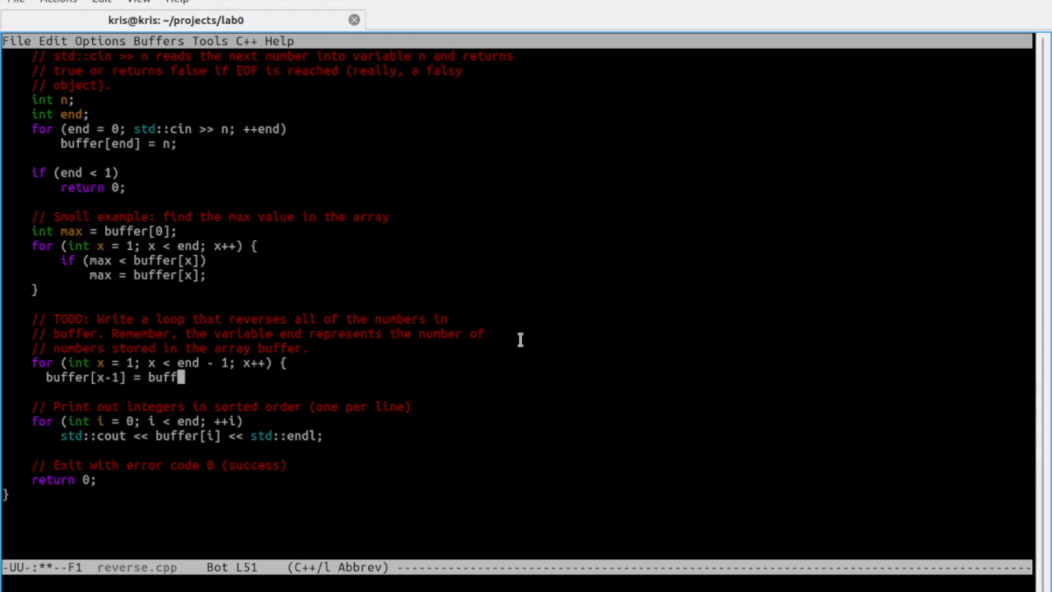
{"action": "key", "text": "ctrl+a"}
{"action": "key", "text": "alt+f"}
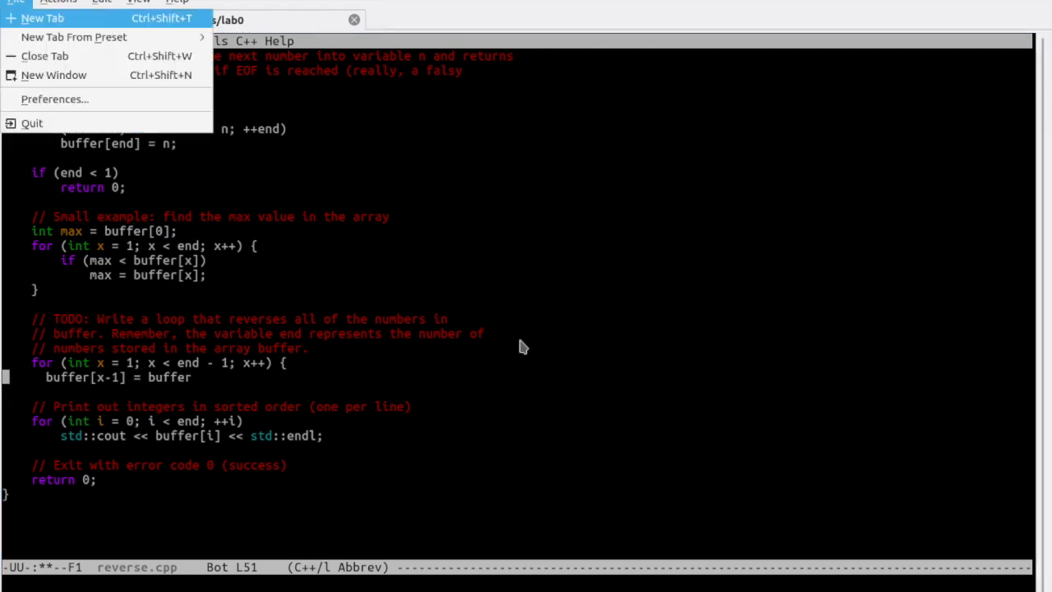
{"action": "key", "text": "Escape"}
{"action": "key", "text": "ctrl+e"}
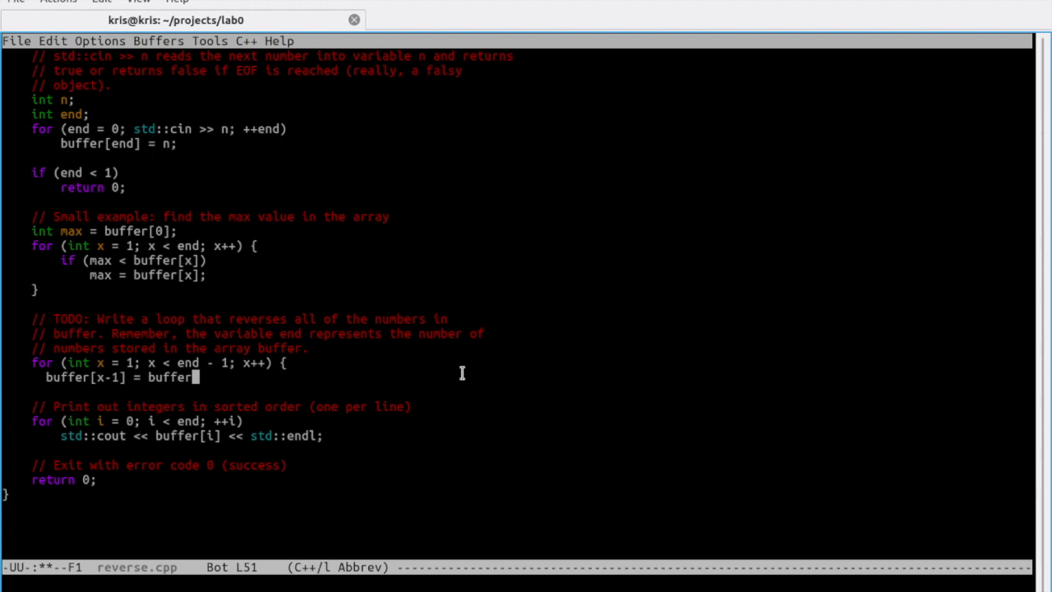
{"action": "type", "text": "[x];"}
{"action": "key", "text": "Return"}
{"action": "type", "text": "}"}
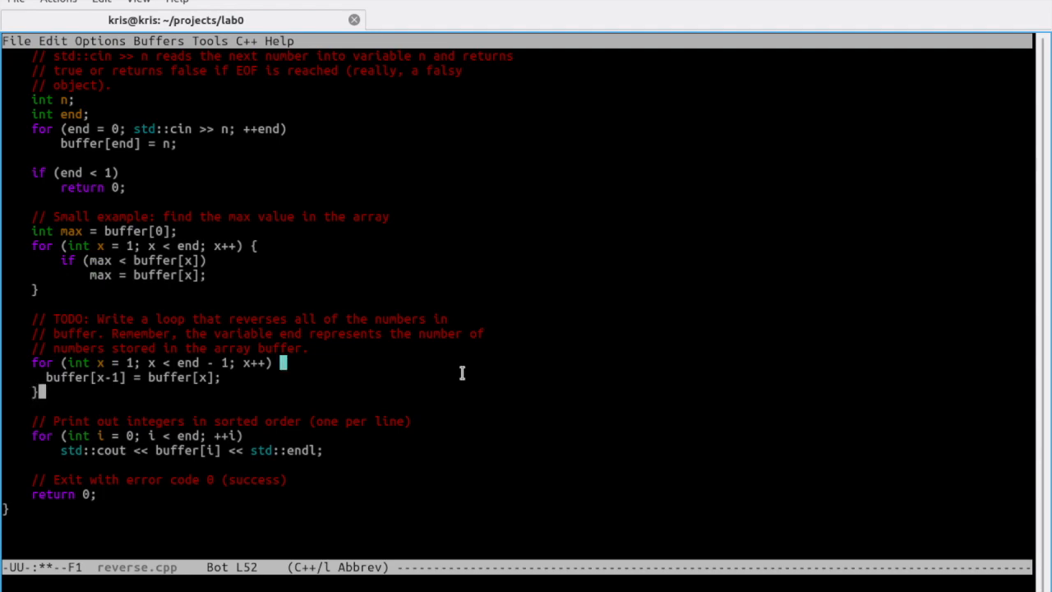
Step: Save reverse.cpp and exit emacs
{"action": "key", "text": "ctrl+x"}
{"action": "key", "text": "ctrl+s"}
{"action": "key", "text": "ctrl+x"}
{"action": "key", "text": "ctrl+c"}
Step: Clear the screen and list the available tests with python3 test.py list
{"action": "type", "text": "clear"}
{"action": "key", "text": "Return"}
{"action": "type", "text": "python3"}
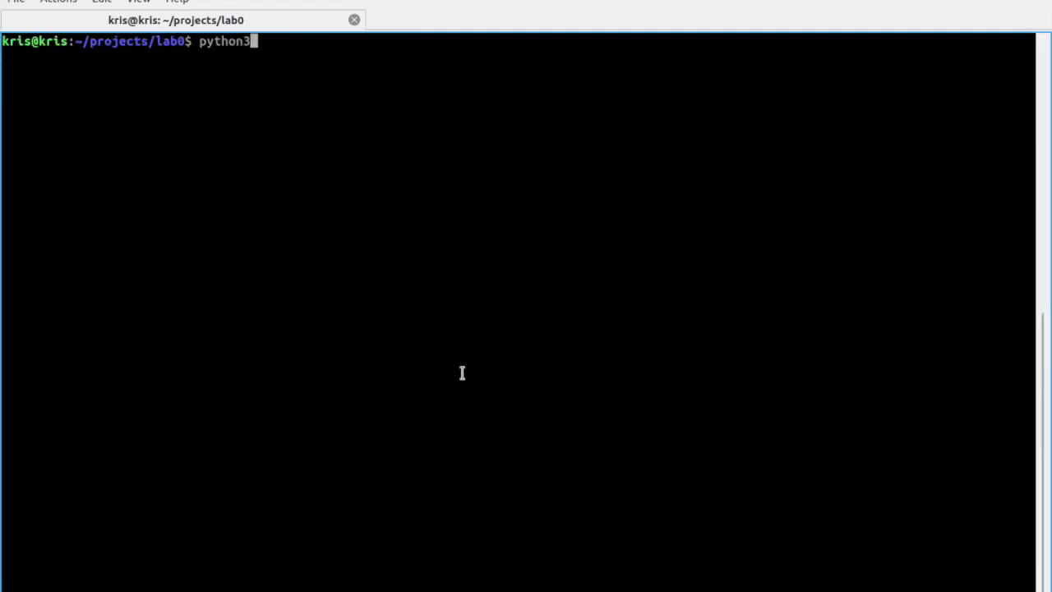
{"action": "type", "text": " test"}
{"action": "key", "text": "Tab"}
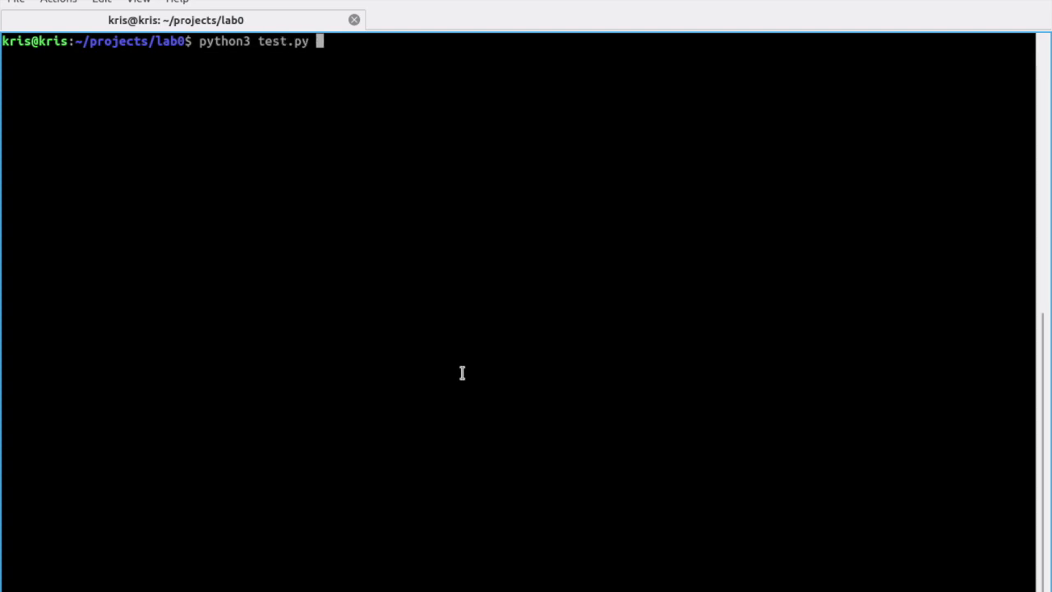
{"action": "type", "text": "all"}
{"action": "key", "text": "BackSpace"}
{"action": "key", "text": "BackSpace"}
{"action": "key", "text": "BackSpace"}
{"action": "key", "text": "BackSpace"}
{"action": "type", "text": "list"}
{"action": "key", "text": "Return"}
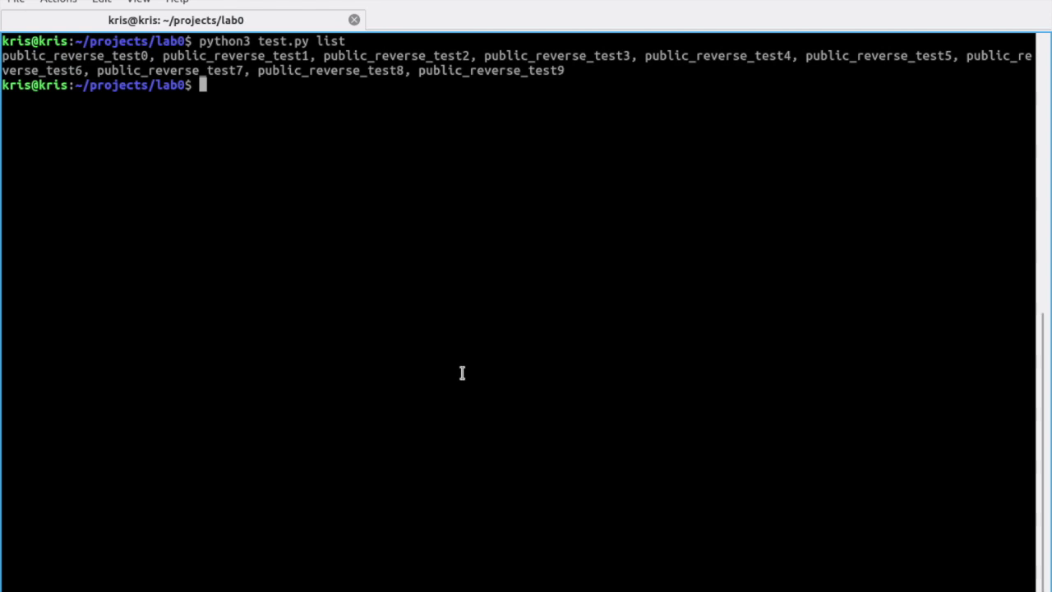
Step: Run python3 test.py all, which shows 0 of 10 passing because clang++ is missing
{"action": "type", "text": "pub"}
{"action": "key", "text": "BackSpace"}
{"action": "key", "text": "BackSpace"}
{"action": "type", "text": "ython3 test"}
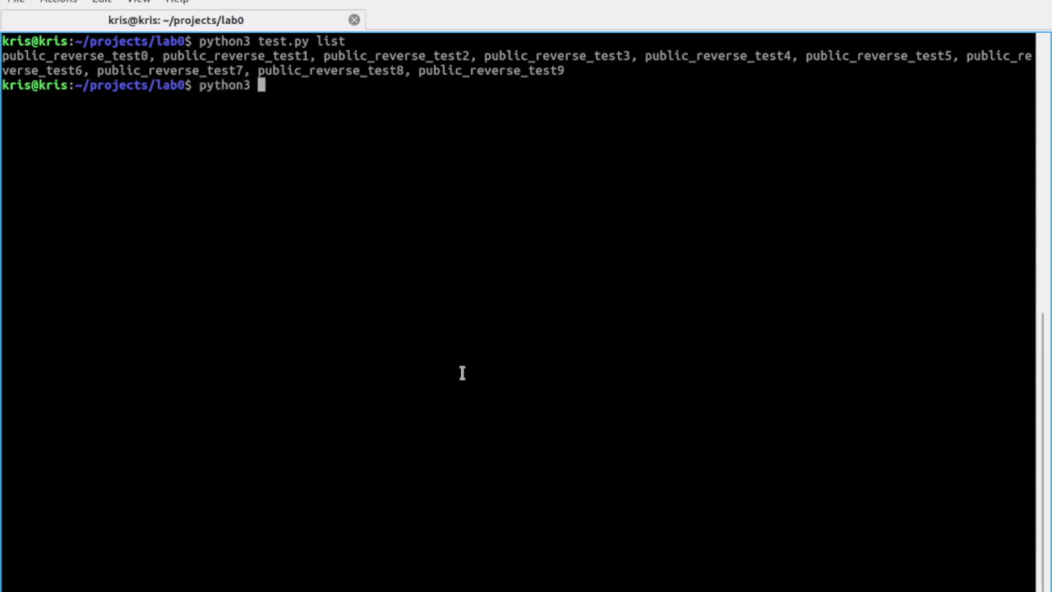
{"action": "type", "text": ".py "}
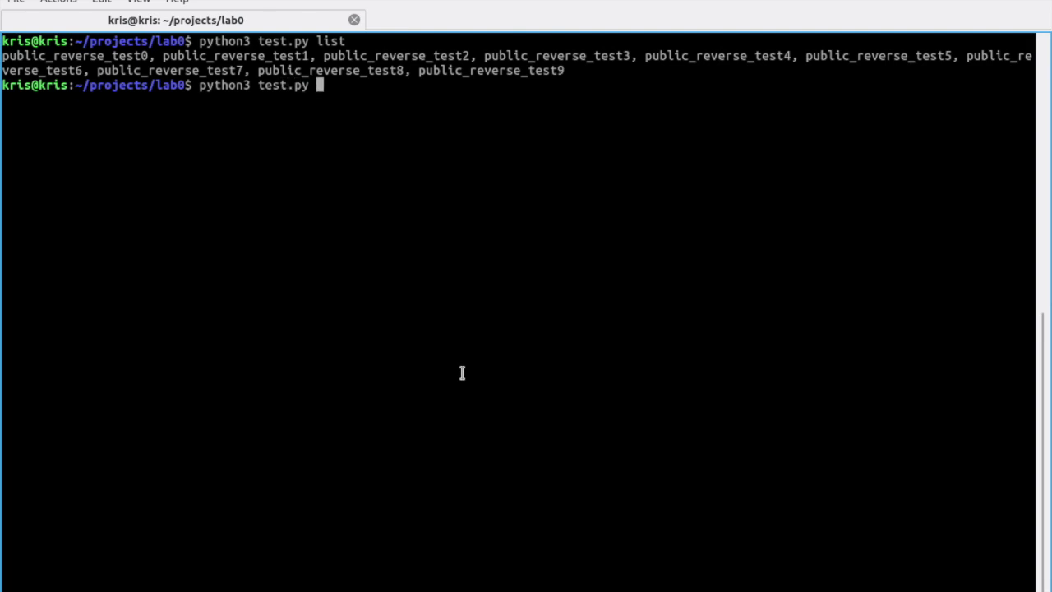
{"action": "type", "text": "all"}
{"action": "key", "text": "Return"}
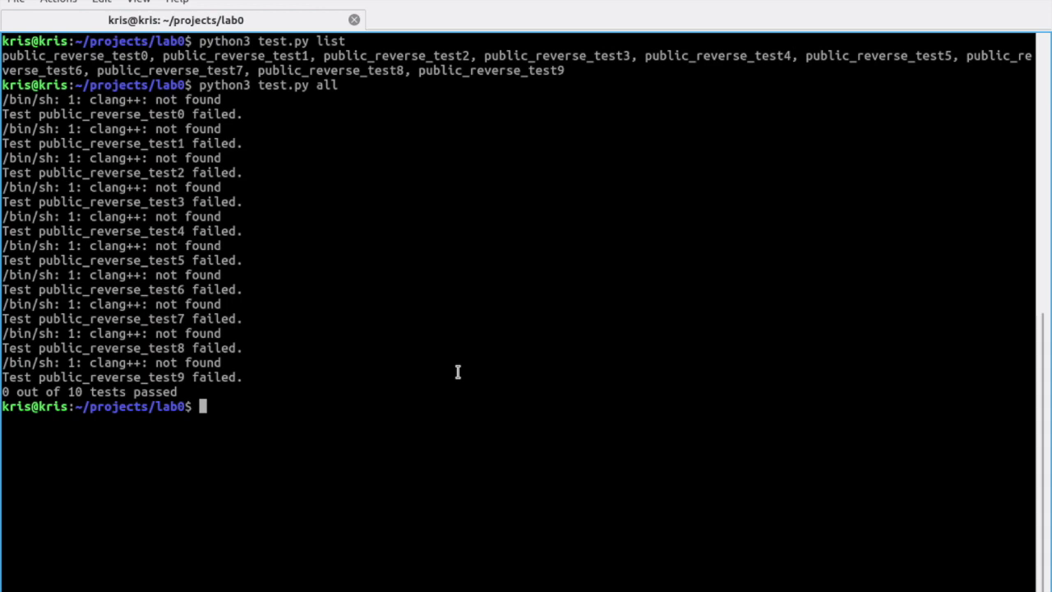
Step: Enter the command sudo apt install clang++ at the prompt
{"action": "type", "text": "au"}
{"action": "key", "text": "BackSpace"}
{"action": "type", "text": "su"}
{"action": "key", "text": "BackSpace"}
{"action": "key", "text": "BackSpace"}
{"action": "key", "text": "BackSpace"}
{"action": "type", "text": "u"}
{"action": "key", "text": "BackSpace"}
{"action": "type", "text": "sudo apt install clang++"}
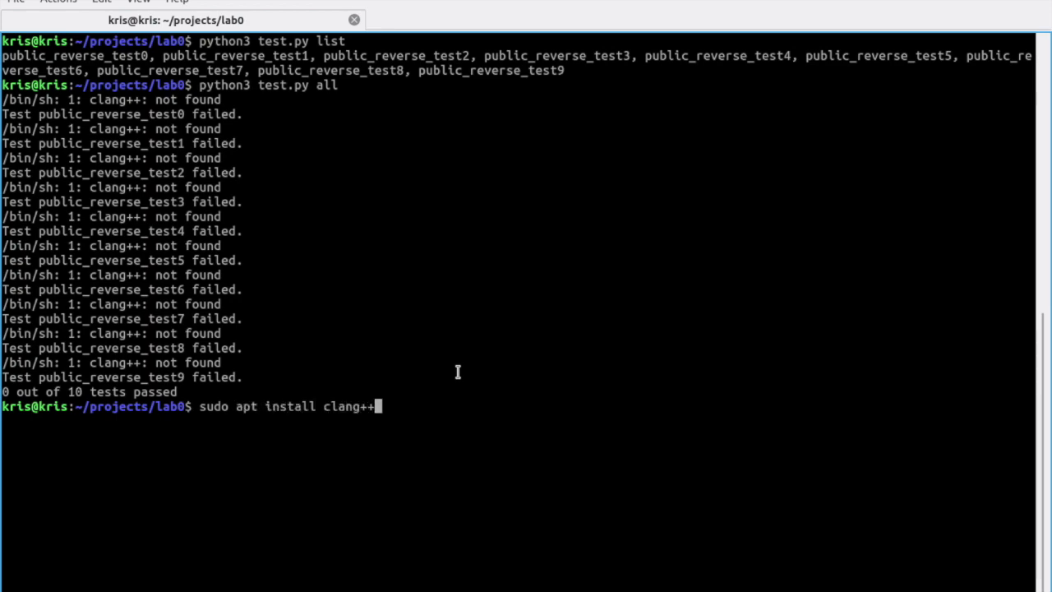
Step: Try installing clang++, then rerun the clang install, which reports it is already the newest version
{"action": "key", "text": "Return"}
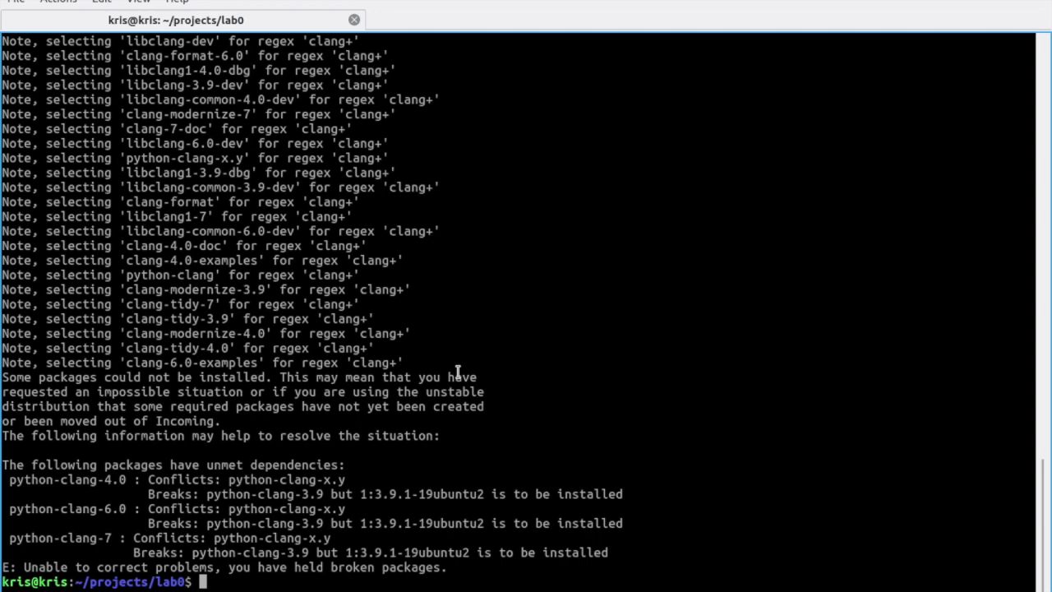
{"action": "key", "text": "ctrl+Left"}
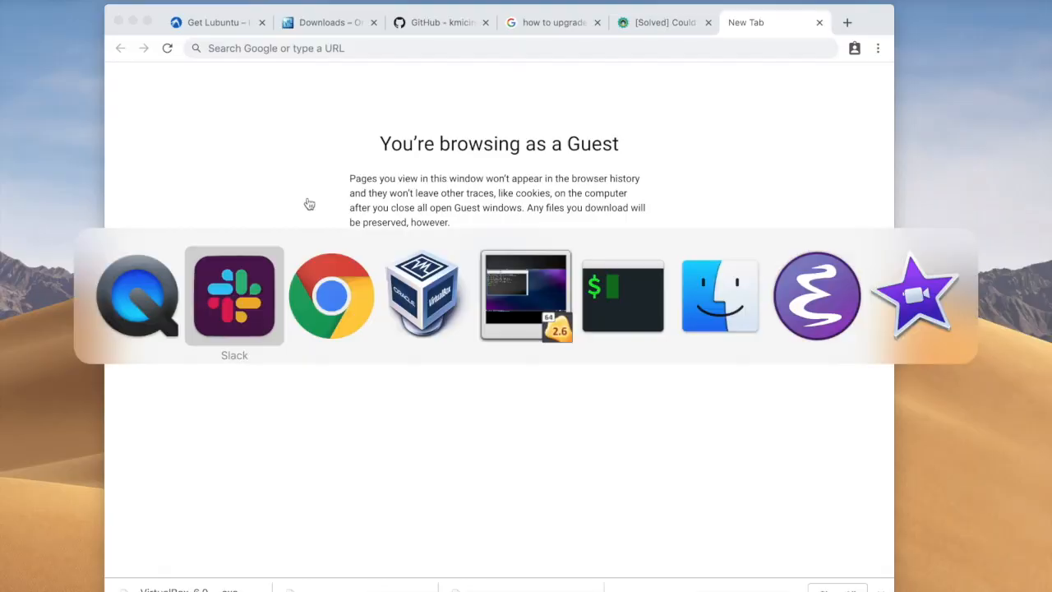
{"action": "key", "text": "ctrl+Right"}
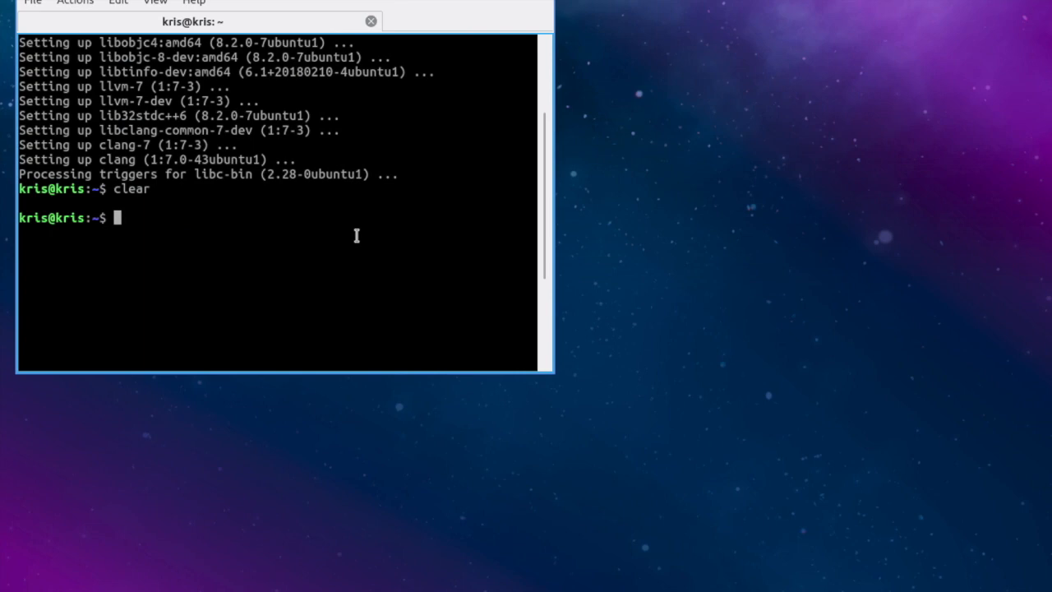
{"action": "key", "text": "Up"}
{"action": "key", "text": "Up"}
{"action": "key", "text": "Return"}
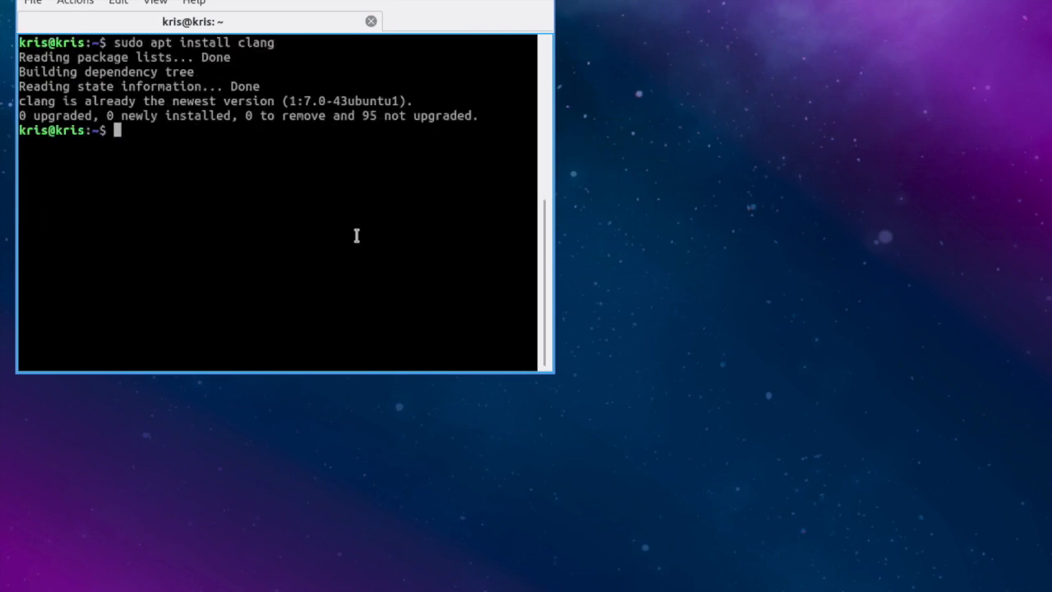
{"action": "scroll", "coordinate": [357, 235], "scroll_direction": "up", "scroll_amount": 7}
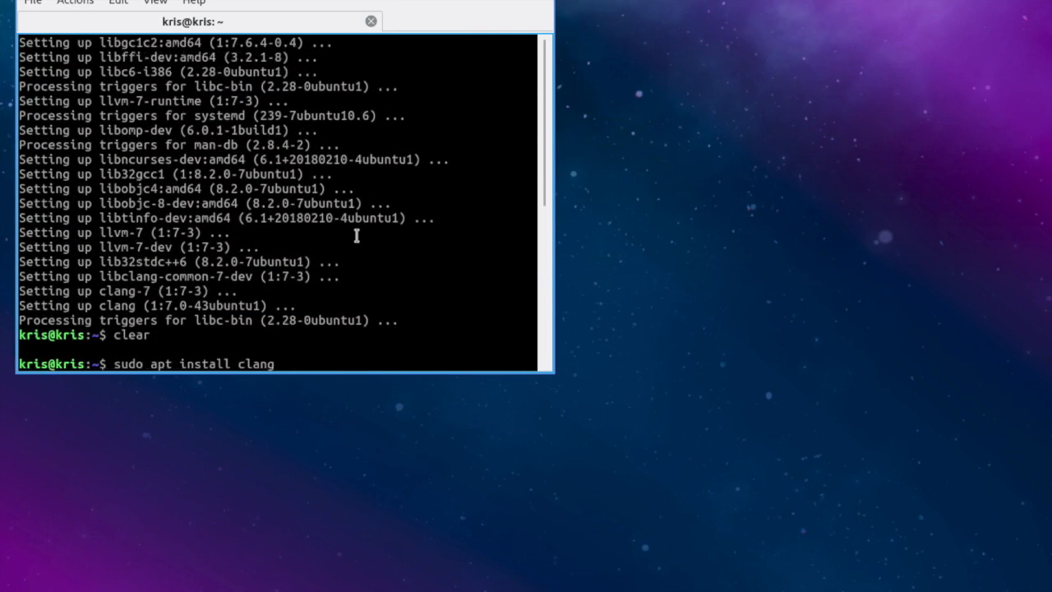
{"action": "scroll", "coordinate": [357, 236], "scroll_direction": "down", "scroll_amount": 7}
Step: Clear the terminal and start changing into the projects folder
{"action": "type", "text": "clear"}
{"action": "key", "text": "Return"}
{"action": "type", "text": "cd pro"}
{"action": "key", "text": "Tab"}
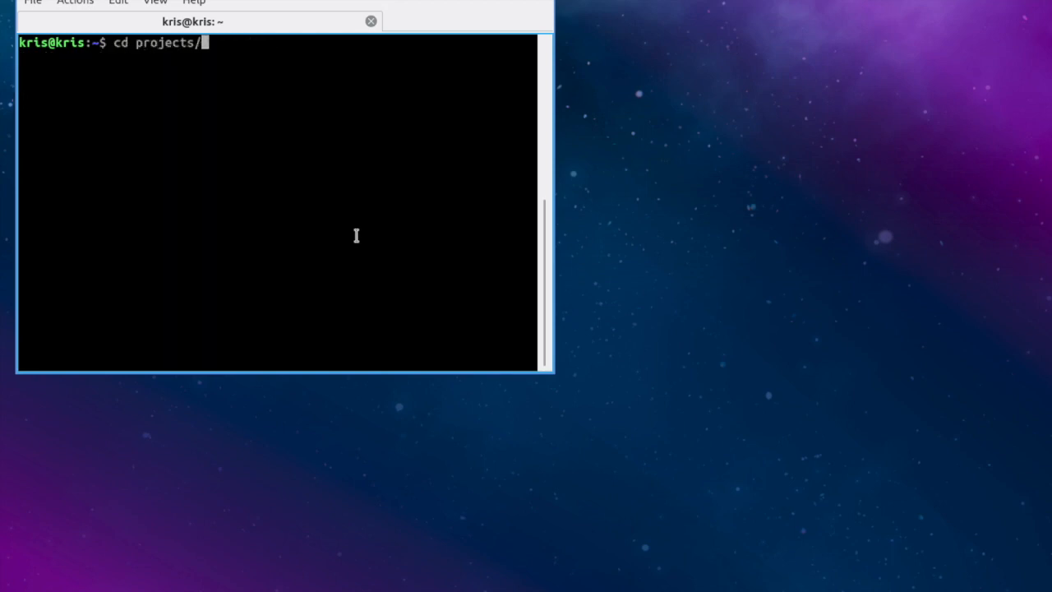
Step: Enter the lab0 folder and list its files
{"action": "type", "text": "l"}
{"action": "key", "text": "Tab"}
{"action": "key", "text": "Return"}
{"action": "type", "text": "ls"}
{"action": "key", "text": "Return"}
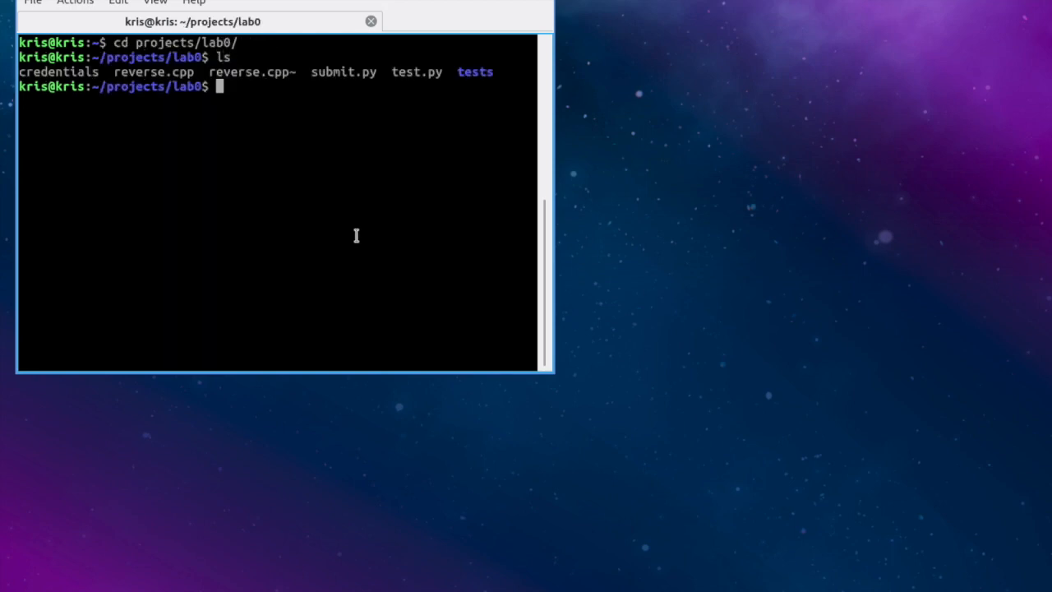
Step: Launch python3 submit.py and run the tests locally, with 1 of 10 passing
{"action": "type", "text": "python3 r"}
{"action": "key", "text": "BackSpace"}
{"action": "type", "text": "re"}
{"action": "key", "text": "BackSpace"}
{"action": "key", "text": "BackSpace"}
{"action": "type", "text": "su"}
{"action": "key", "text": "Tab"}
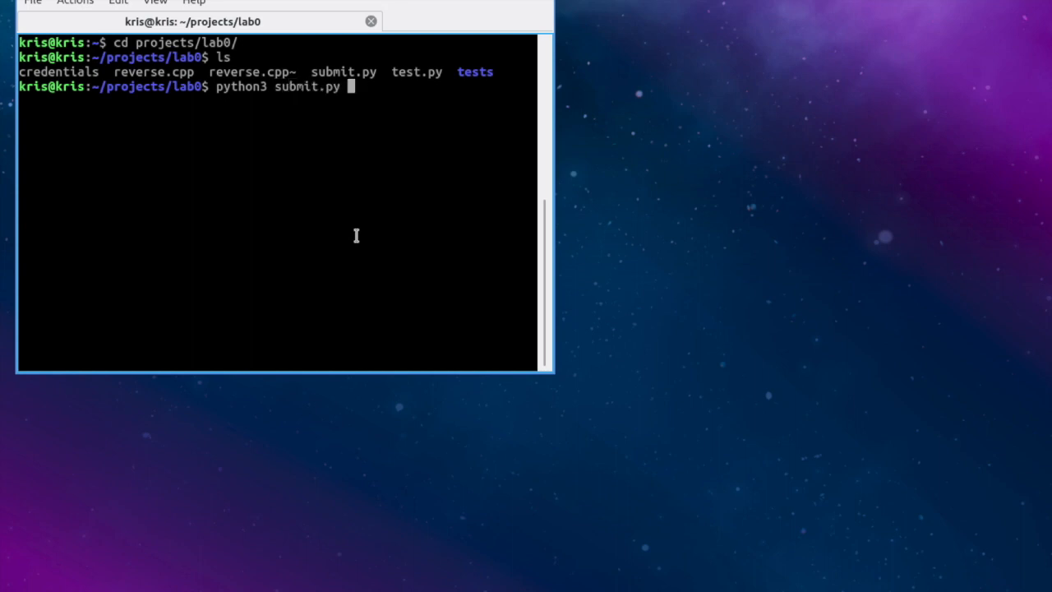
{"action": "key", "text": "Return"}
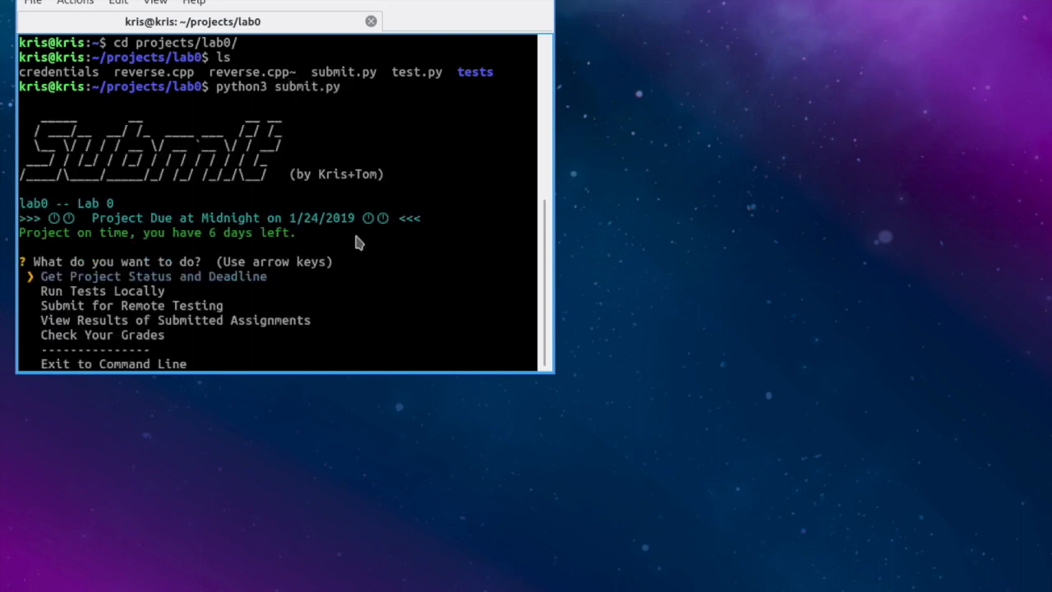
{"action": "key", "text": "Down"}
{"action": "key", "text": "Return"}
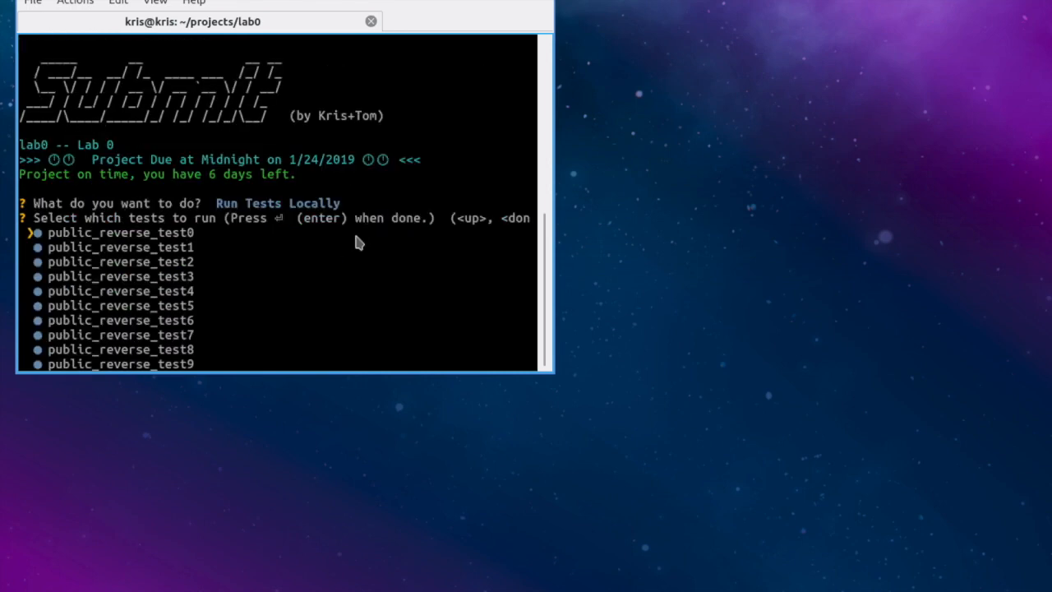
{"action": "key", "text": "Return"}
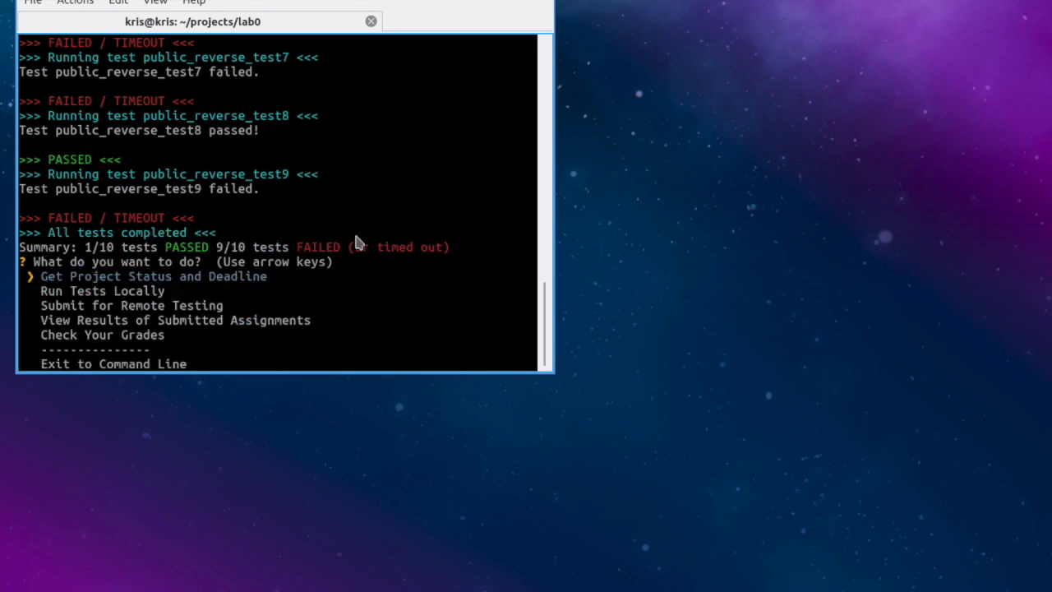
Step: Exit the autograder to the command line and clear the terminal
{"action": "key", "text": "Up"}
{"action": "key", "text": "Return"}
{"action": "type", "text": "clear"}
{"action": "key", "text": "Return"}
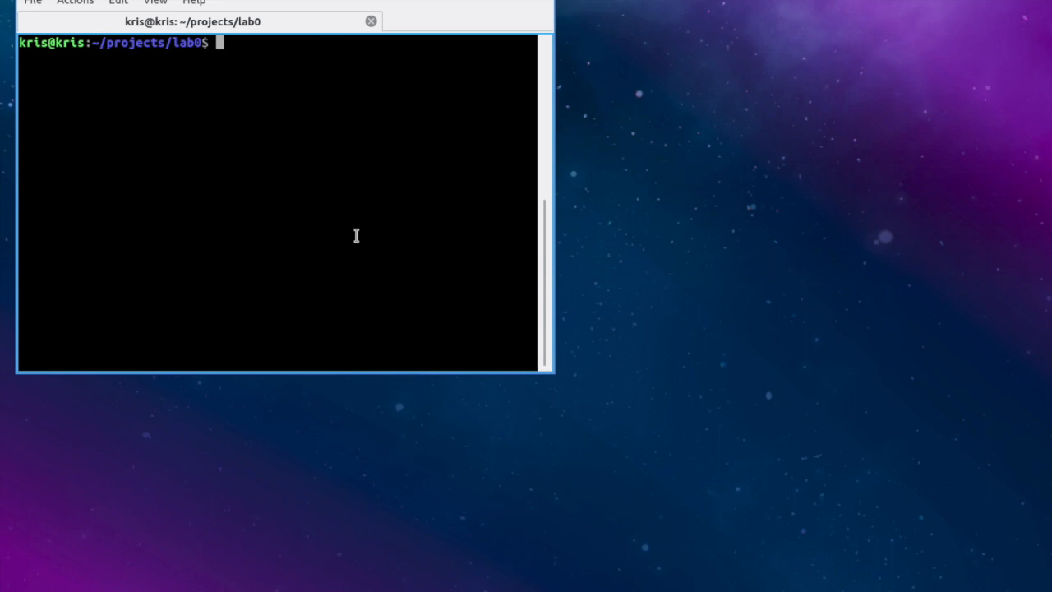
Step: Compile reverse.cpp with clang++, run ./a.out, and recompile
{"action": "type", "text": "clang++ res"}
{"action": "key", "text": "Tab"}
{"action": "key", "text": "Return"}
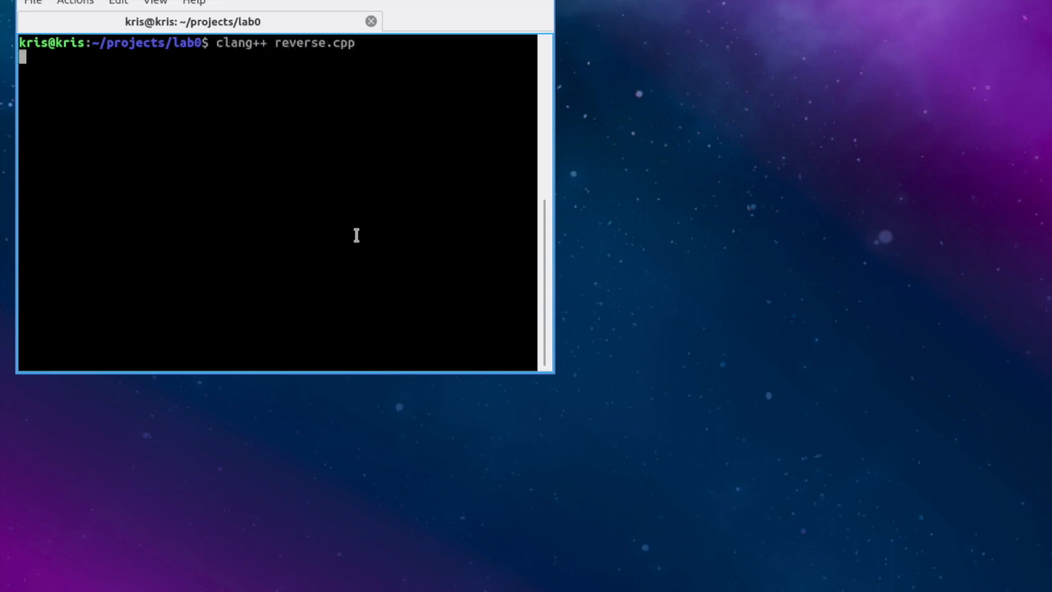
{"action": "type", "text": "./a.out"}
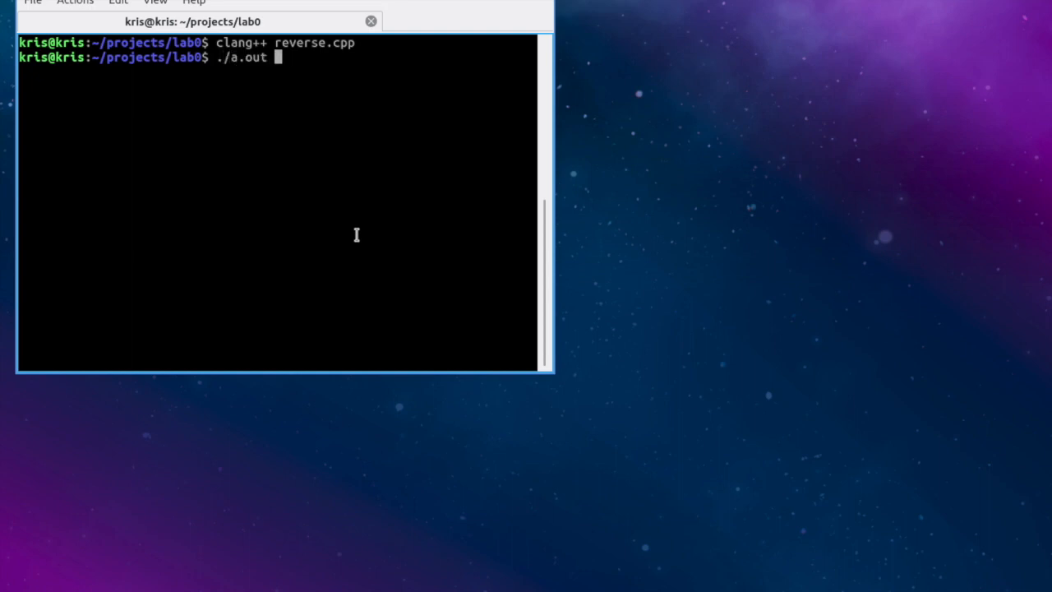
{"action": "key", "text": "Up"}
{"action": "key", "text": "Down"}
{"action": "key", "text": "Return"}
{"action": "key", "text": "Up"}
{"action": "key", "text": "Up"}
{"action": "key", "text": "Return"}
Step: Compile reverse.cpp with -o reverse and run ./reverse
{"action": "key", "text": "Up"}
{"action": "type", "text": "-"}
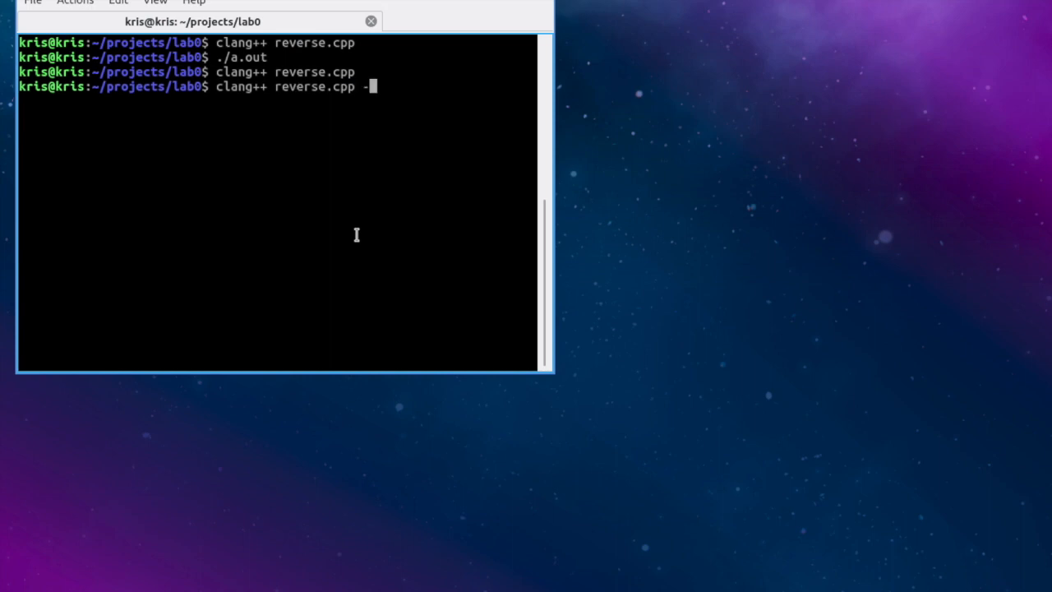
{"action": "type", "text": "o reverse"}
{"action": "key", "text": "Return"}
{"action": "type", "text": "./reverse"}
{"action": "key", "text": "Return"}
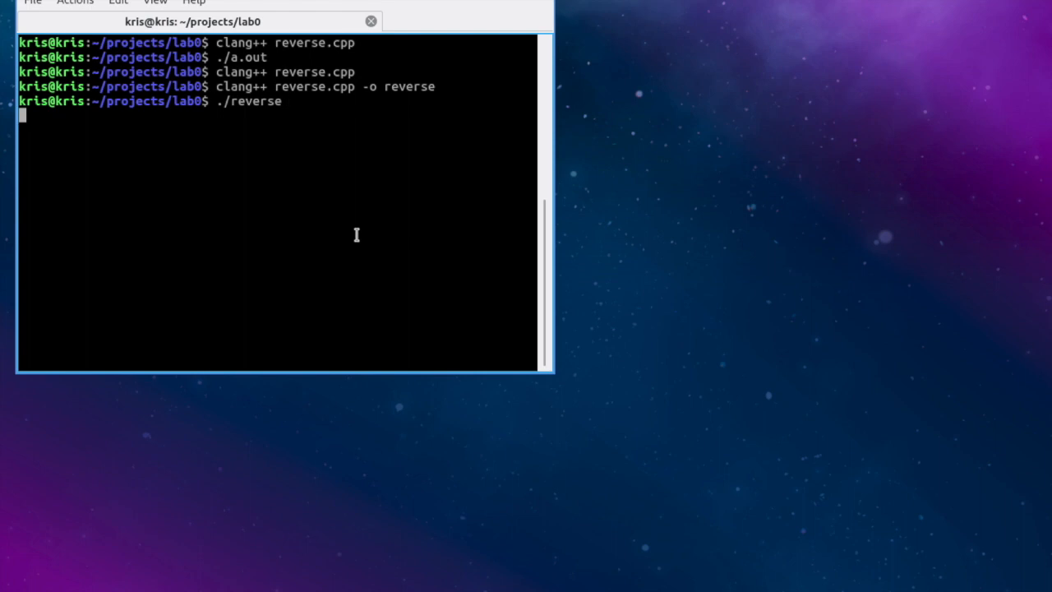
Step: Feed 12, 52, 12, 52 to reverse, check the reversed output, then clear the screen
{"action": "type", "text": "12"}
{"action": "key", "text": "Return"}
{"action": "type", "text": "52"}
{"action": "key", "text": "Return"}
{"action": "type", "text": "12"}
{"action": "key", "text": "Return"}
{"action": "type", "text": "52"}
{"action": "key", "text": "Return"}
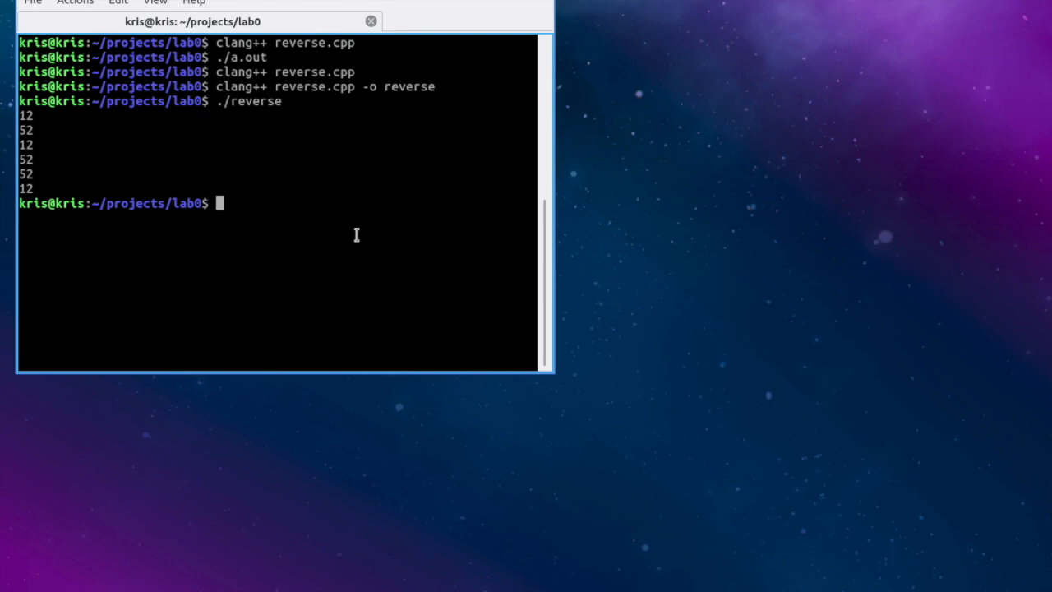
{"action": "type", "text": "clear"}
{"action": "key", "text": "Return"}
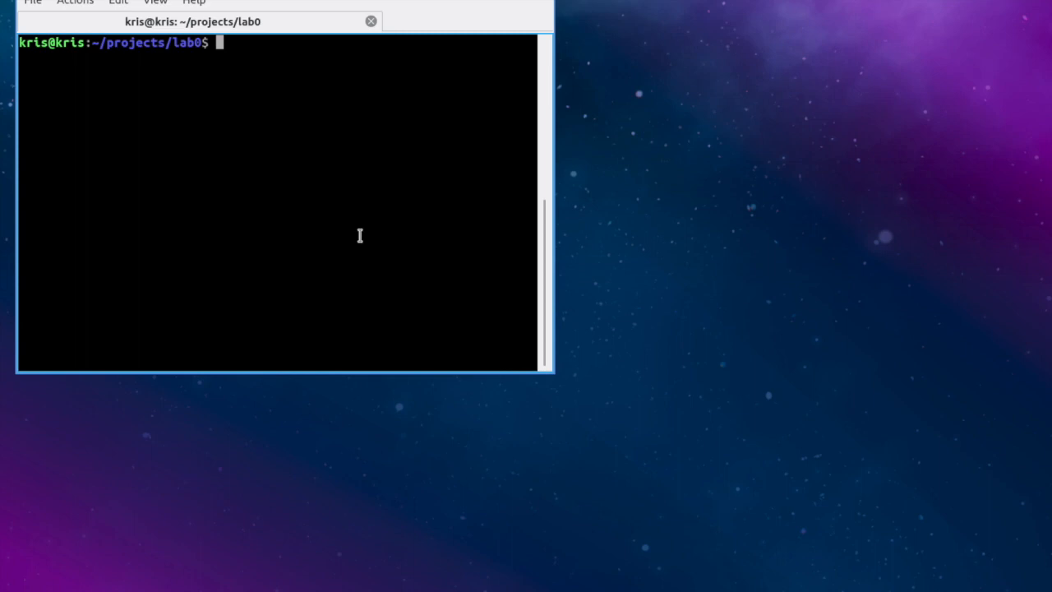
Step: Launch submit.py and submit lab0 for remote testing, confirming Yes
{"action": "key", "text": "Up"}
{"action": "key", "text": "Up"}
{"action": "key", "text": "Up"}
{"action": "key", "text": "Up"}
{"action": "key", "text": "Up"}
{"action": "key", "text": "Up"}
{"action": "key", "text": "Up"}
{"action": "key", "text": "Up"}
{"action": "key", "text": "Up"}
{"action": "key", "text": "Up"}
{"action": "key", "text": "Down"}
{"action": "key", "text": "Down"}
{"action": "key", "text": "Return"}
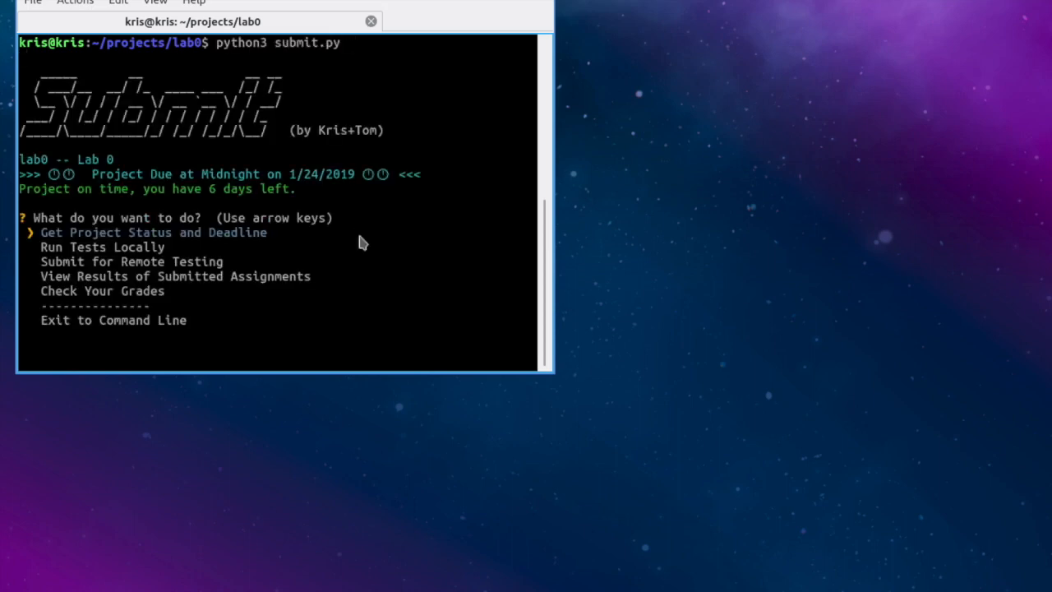
{"action": "key", "text": "Up"}
{"action": "key", "text": "Up"}
{"action": "key", "text": "Up"}
{"action": "key", "text": "Up"}
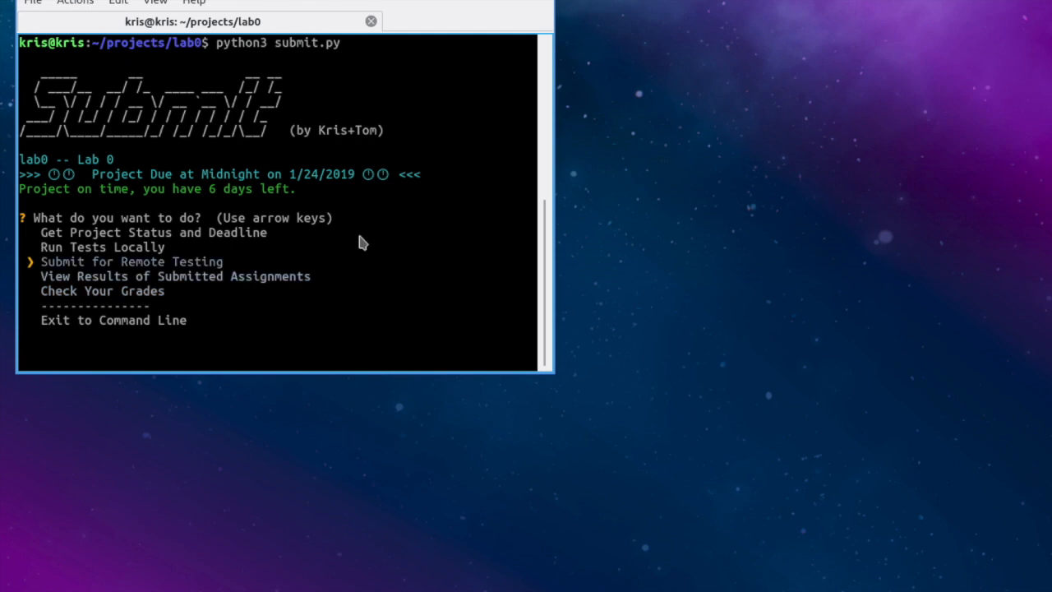
{"action": "key", "text": "Return"}
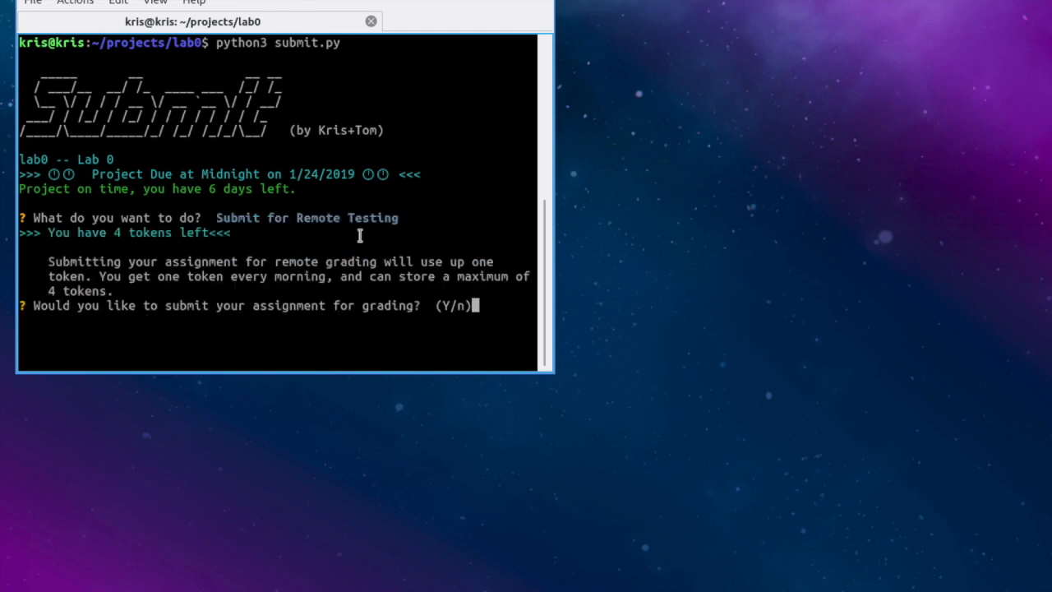
{"action": "key", "text": "Return"}
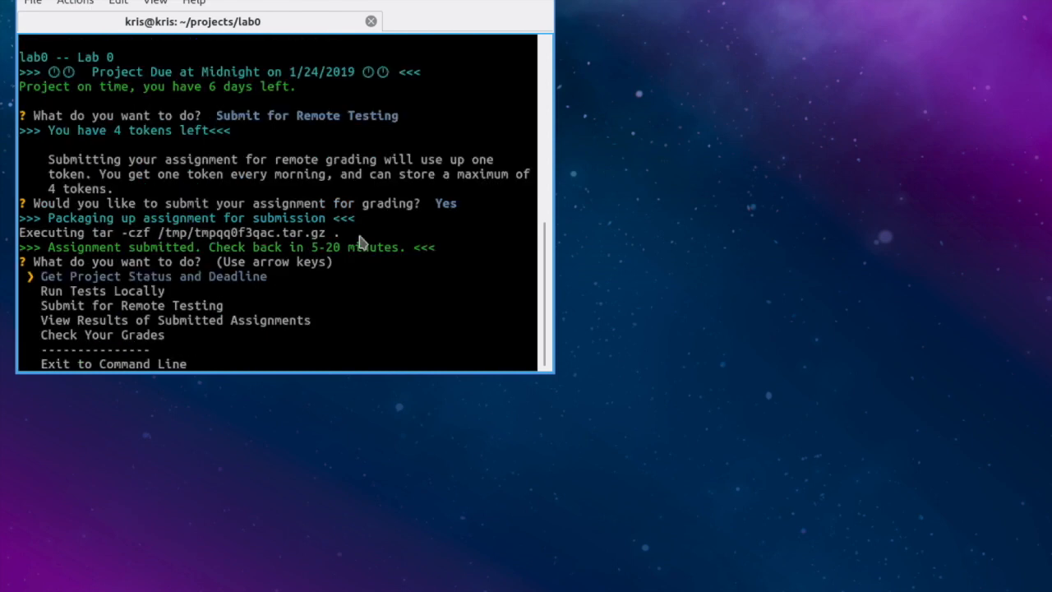
Step: Open the submitted assignments list and select the earlier graded submission
{"action": "key", "text": "Up"}
{"action": "key", "text": "Up"}
{"action": "key", "text": "Up"}
{"action": "key", "text": "Return"}
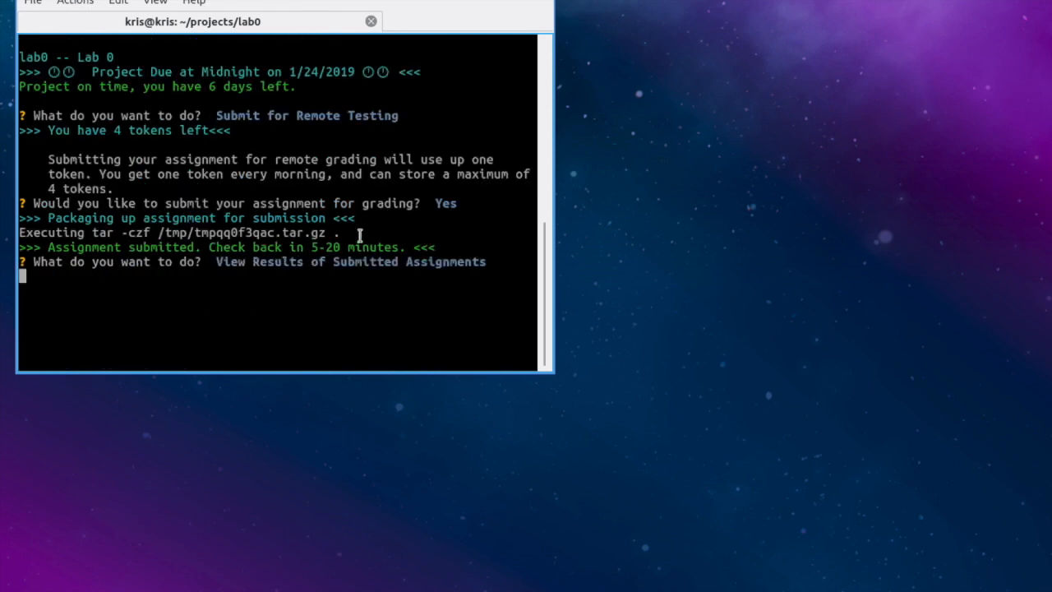
{"action": "key", "text": "Down"}
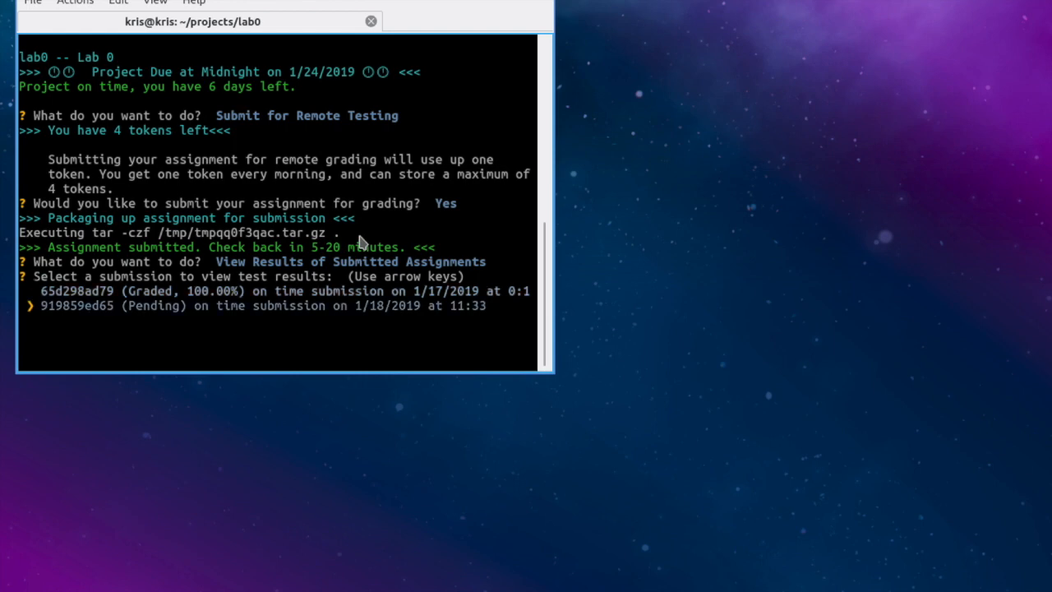
{"action": "key", "text": "Up"}
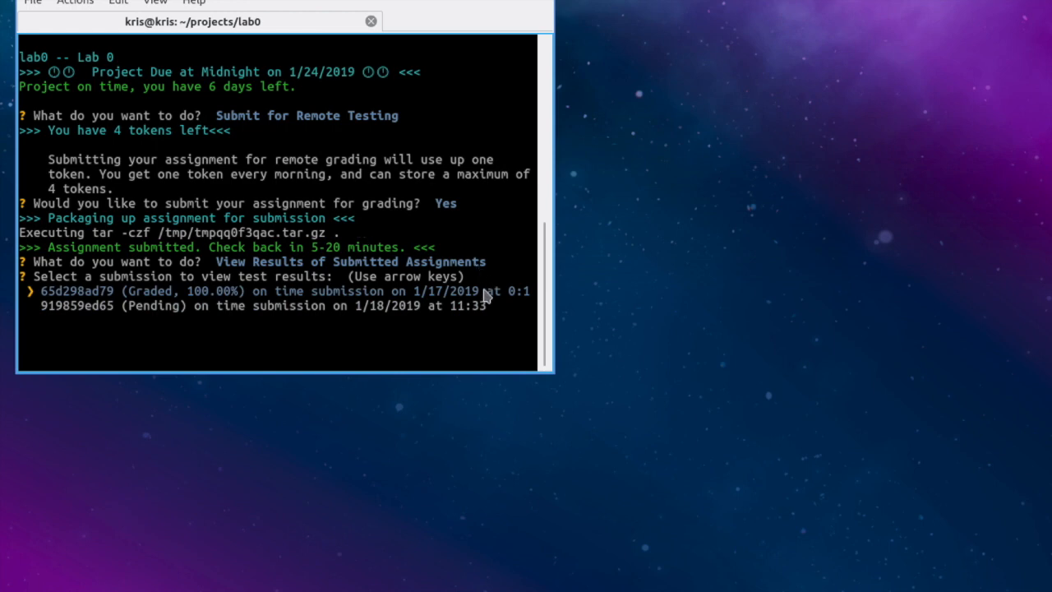
{"action": "key", "text": "Return"}
{"action": "key", "text": "Up"}
{"action": "key", "text": "Return"}
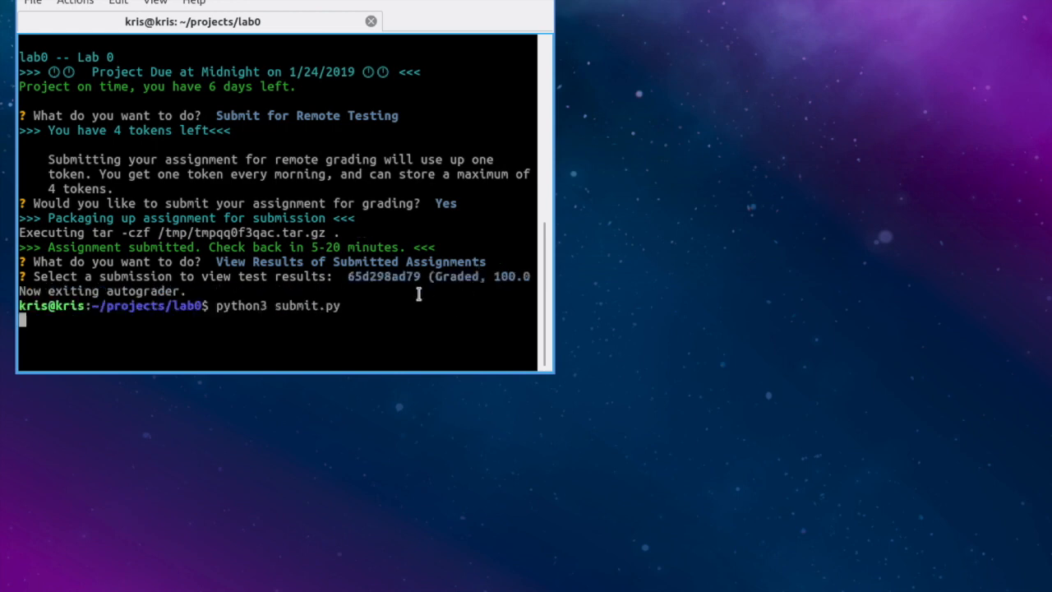
Step: Widen the terminal and check the pending submission's status in the results list
{"action": "key", "text": "Up"}
{"action": "key", "text": "Up"}
{"action": "key", "text": "Up"}
{"action": "key", "text": "Return"}
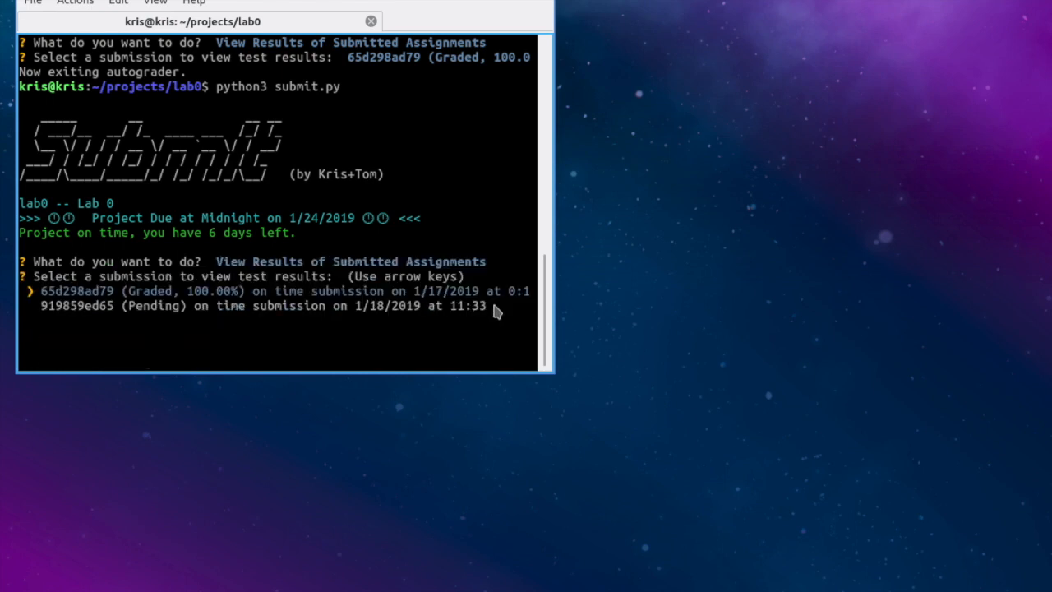
{"action": "left_click_drag", "start_coordinate": [641, 327], "coordinate": [693, 327]}
{"action": "key", "text": "Down"}
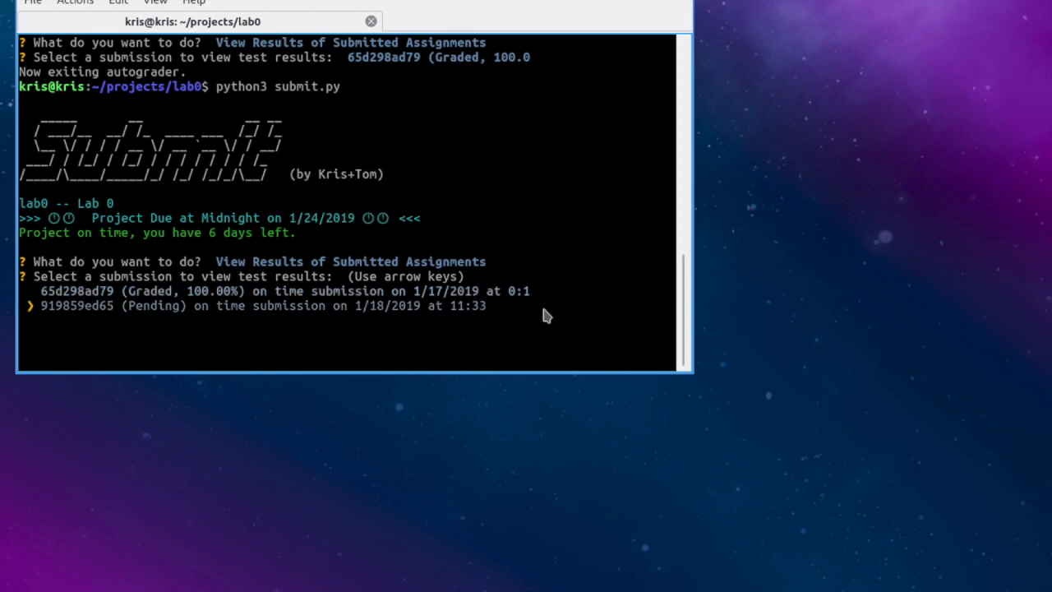
{"action": "key", "text": "Return"}
Step: Exit the autograder to the shell and clear the terminal
{"action": "key", "text": "Down"}
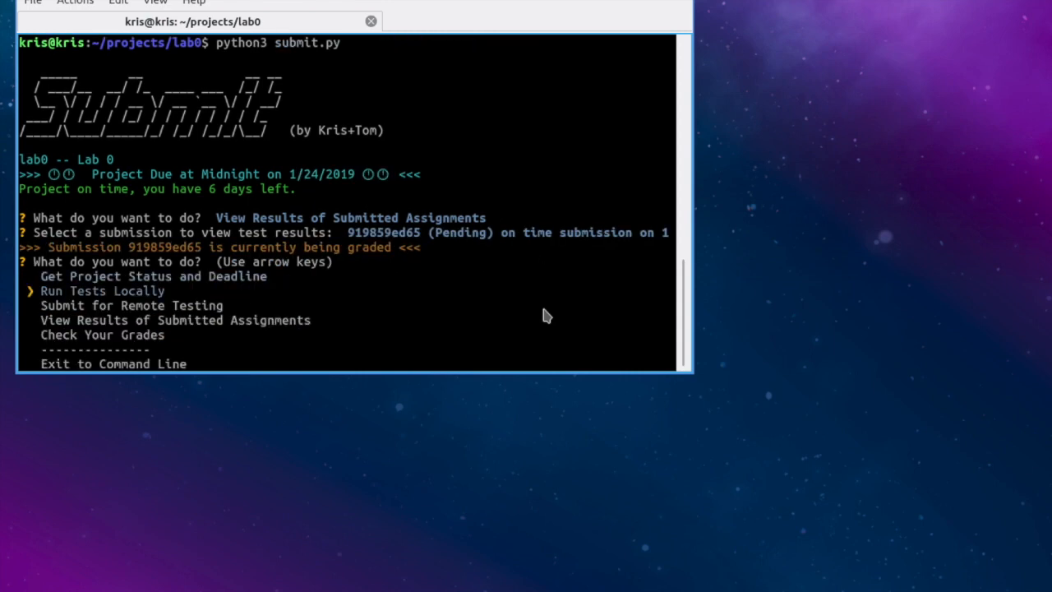
{"action": "key", "text": "Down"}
{"action": "key", "text": "Down"}
{"action": "key", "text": "Down"}
{"action": "key", "text": "Down"}
{"action": "key", "text": "Return"}
{"action": "type", "text": "clear"}
{"action": "key", "text": "Return"}
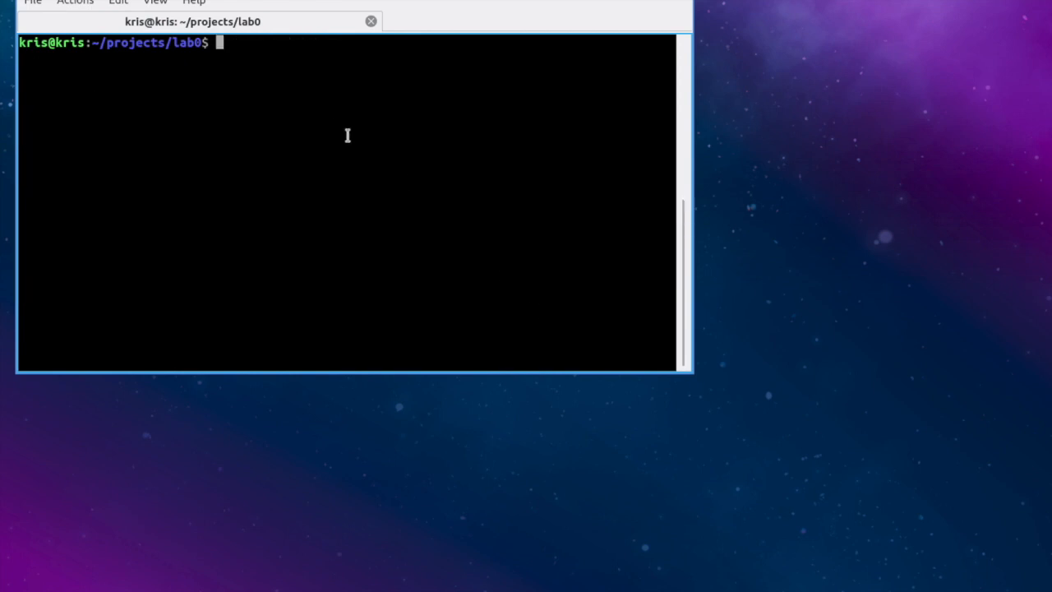
Step: Relaunch submit.py and reopen the results list, where the submission still shows Pending
{"action": "key", "text": "Up"}
{"action": "key", "text": "Down"}
{"action": "key", "text": "Up"}
{"action": "key", "text": "Up"}
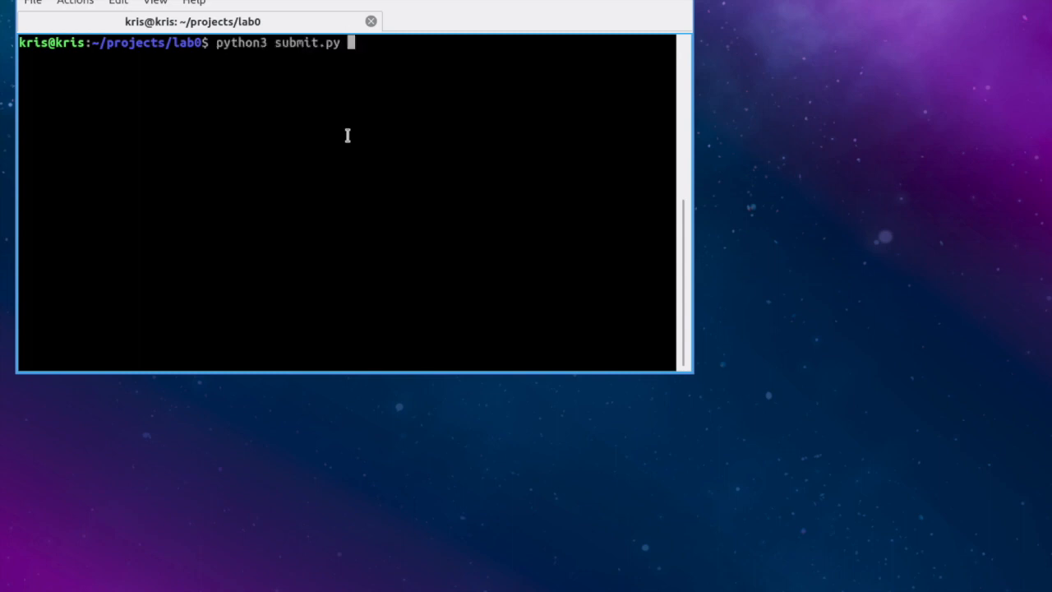
{"action": "key", "text": "Return"}
{"action": "key", "text": "Up"}
{"action": "key", "text": "Up"}
{"action": "key", "text": "Up"}
{"action": "key", "text": "Return"}
{"action": "key", "text": "Down"}
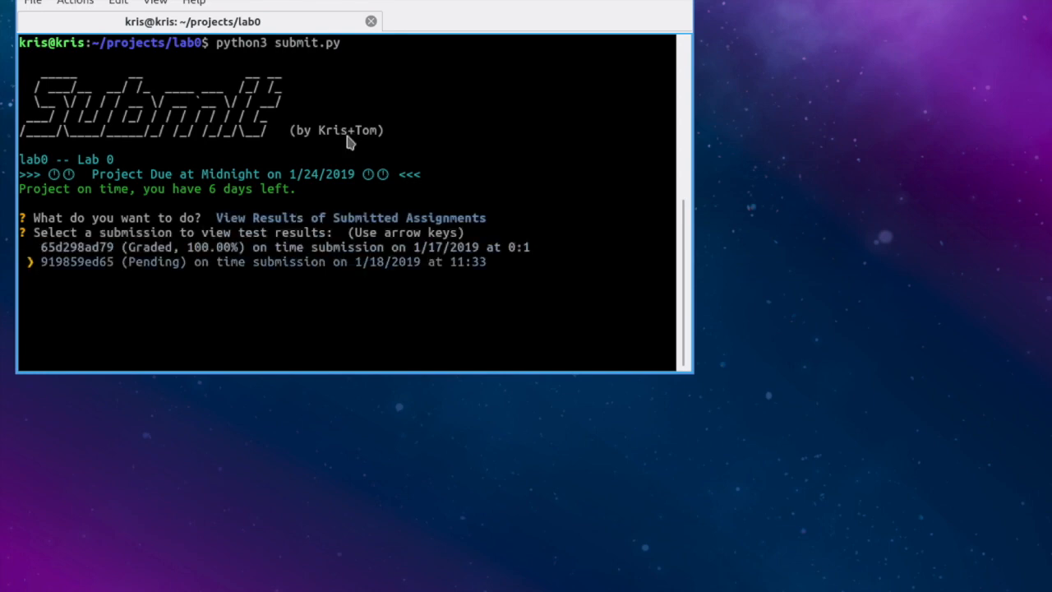